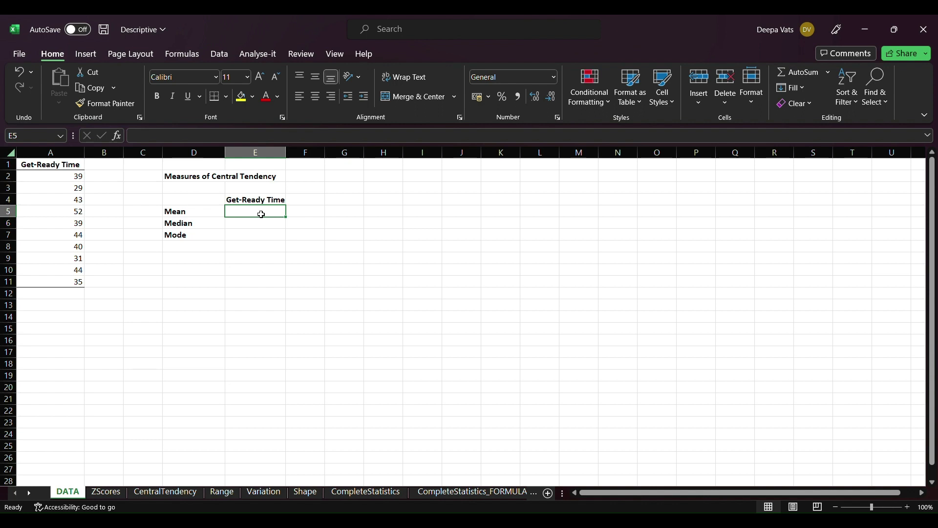
Step: Calculate the mean get-ready time in cell E5 using AVERAGE over A2:A11
{"action": "type", "text": "="}
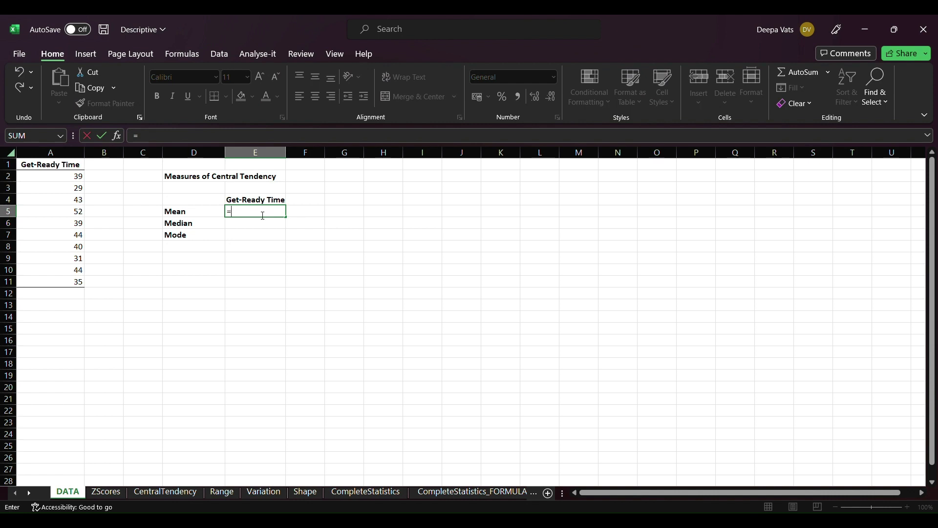
{"action": "type", "text": "aver"}
{"action": "key", "text": "Tab"}
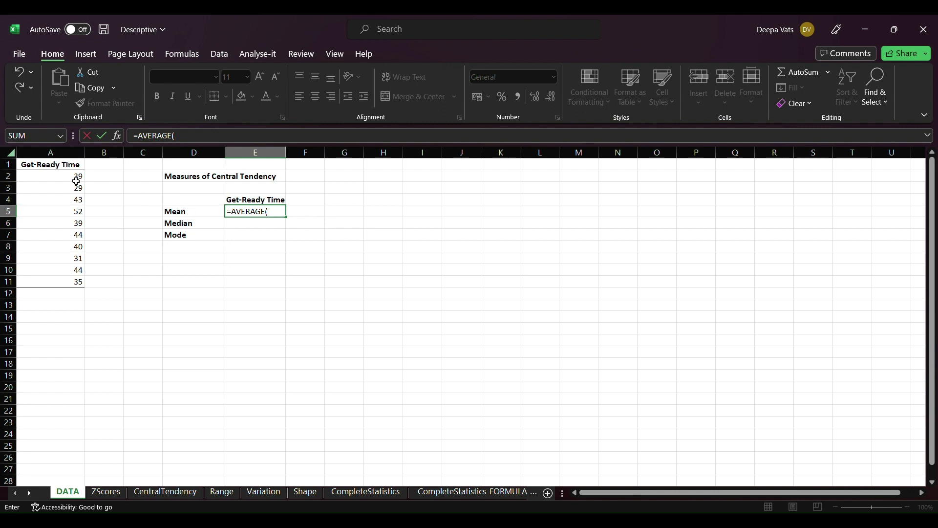
{"action": "left_click_drag", "start_coordinate": [76, 181], "coordinate": [78, 282]}
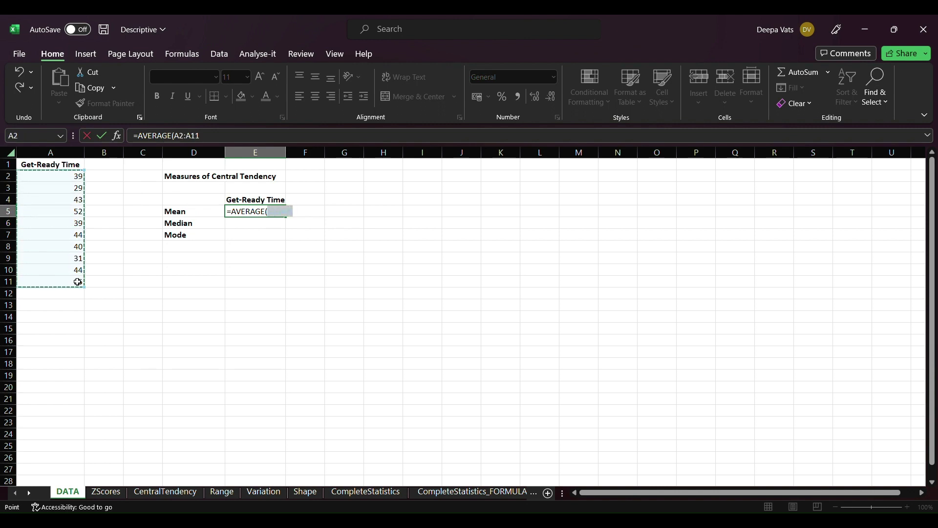
{"action": "key", "text": "Return"}
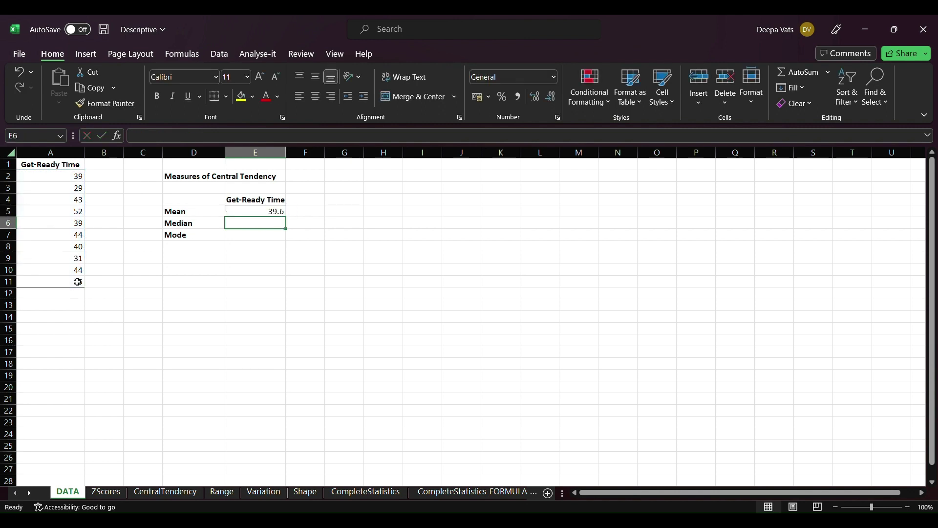
Step: Try the absolute-reference formula =AVERAGE($A$2:$A$11) in cell G5, and clear that cell again
{"action": "left_click", "coordinate": [342, 215]}
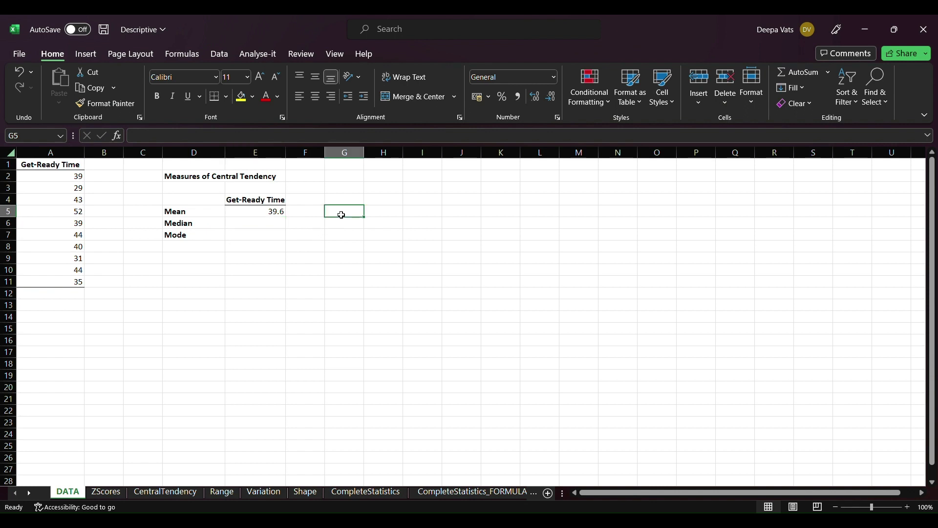
{"action": "type", "text": "="}
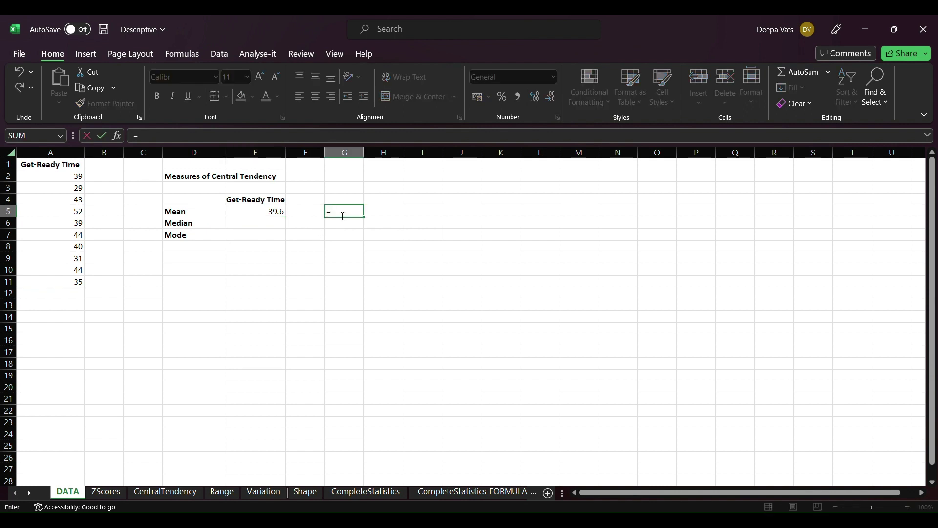
{"action": "type", "text": "average($a$"}
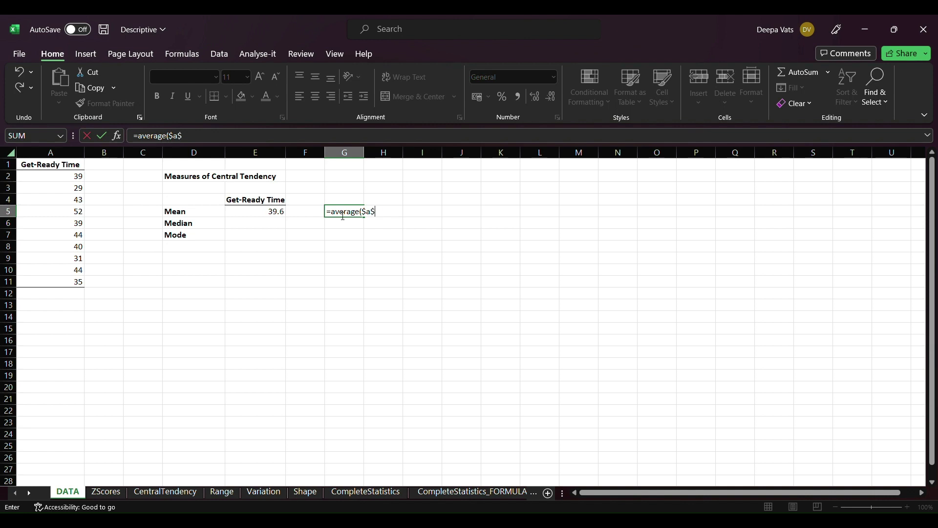
{"action": "type", "text": "2:$a"}
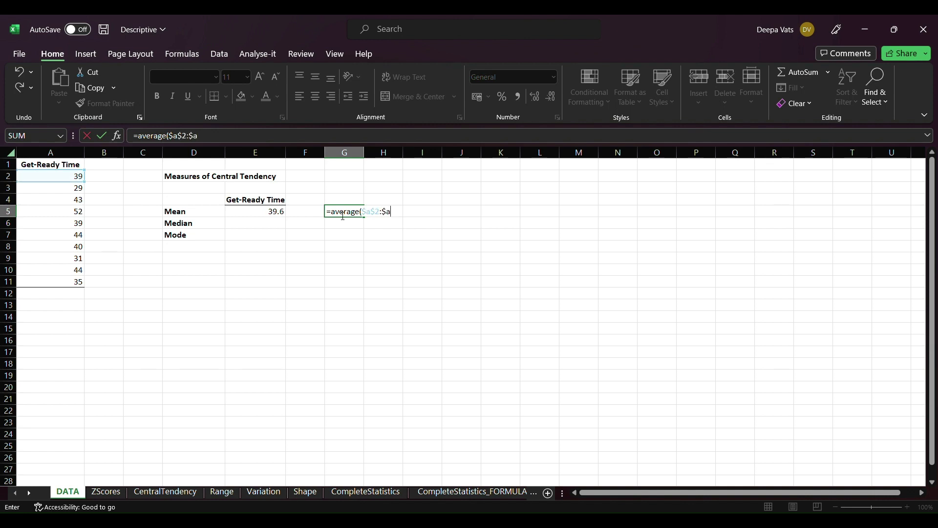
{"action": "type", "text": "$11)"}
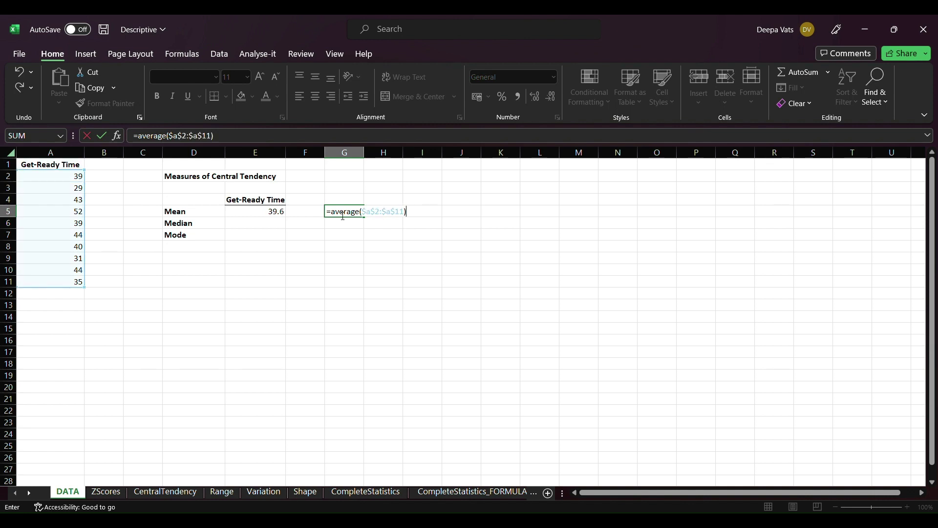
{"action": "key", "text": "Return"}
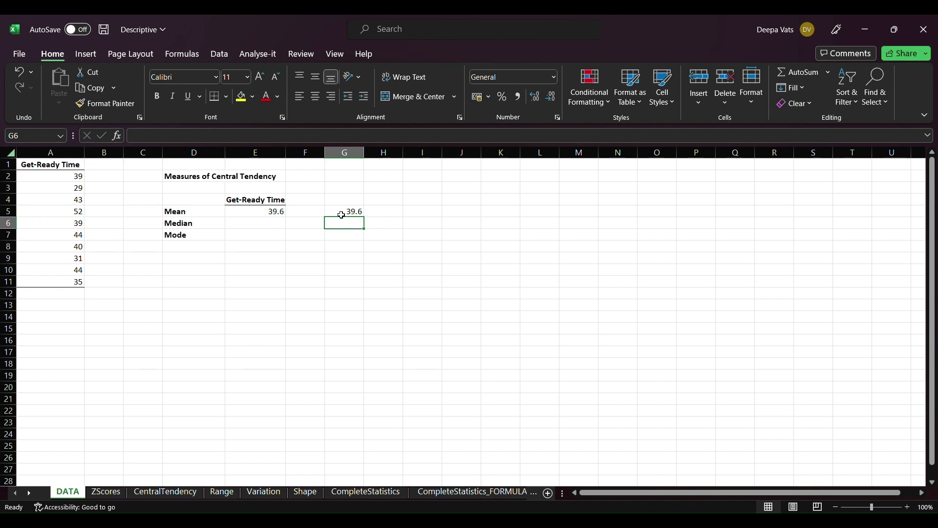
{"action": "left_click", "coordinate": [342, 216]}
{"action": "key", "text": "Delete"}
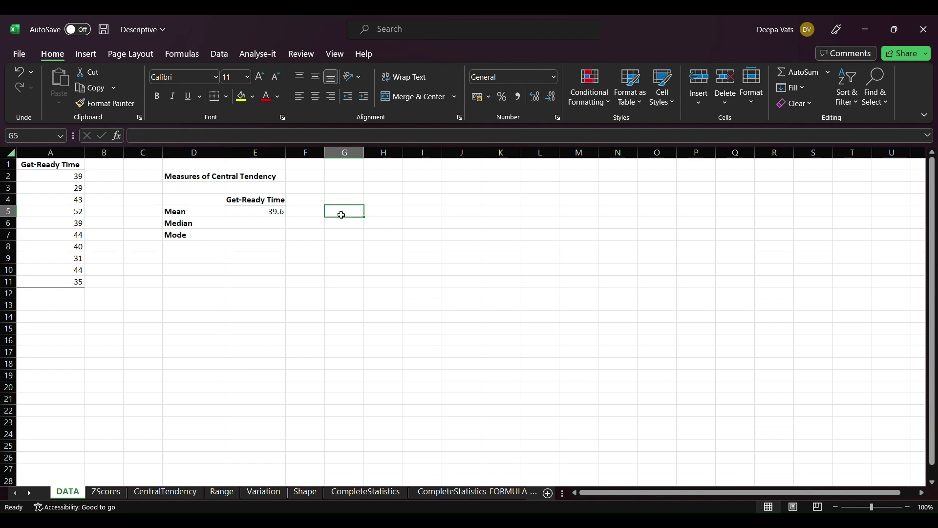
Step: Calculate the median get-ready time in cell E6 with the formula =MEDIAN(A2:A11)
{"action": "left_click", "coordinate": [266, 229]}
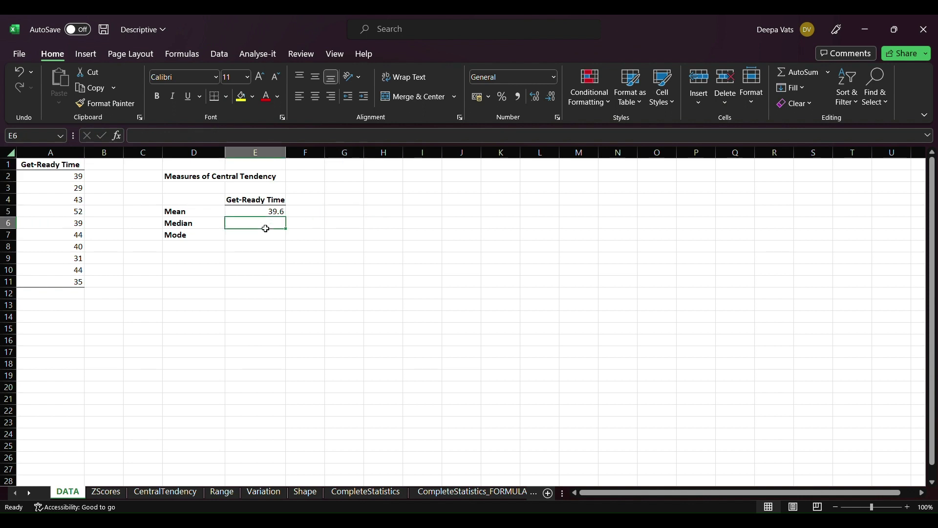
{"action": "type", "text": "=median"}
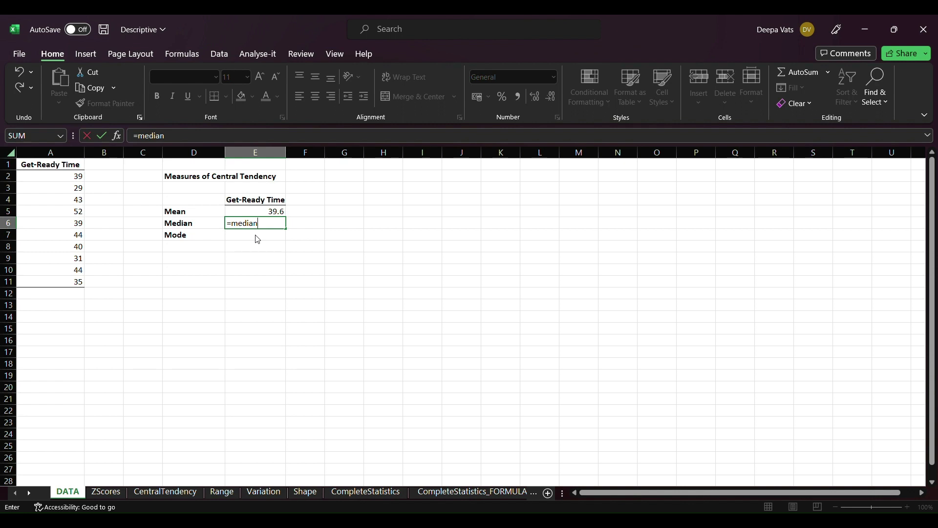
{"action": "key", "text": "Tab"}
{"action": "left_click_drag", "start_coordinate": [72, 177], "coordinate": [63, 284]}
{"action": "type", "text": ")"}
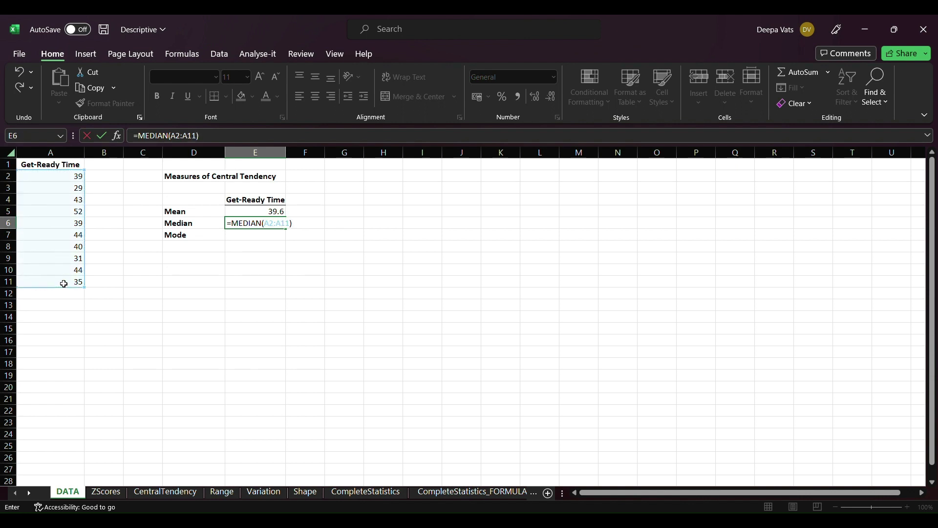
{"action": "key", "text": "Return"}
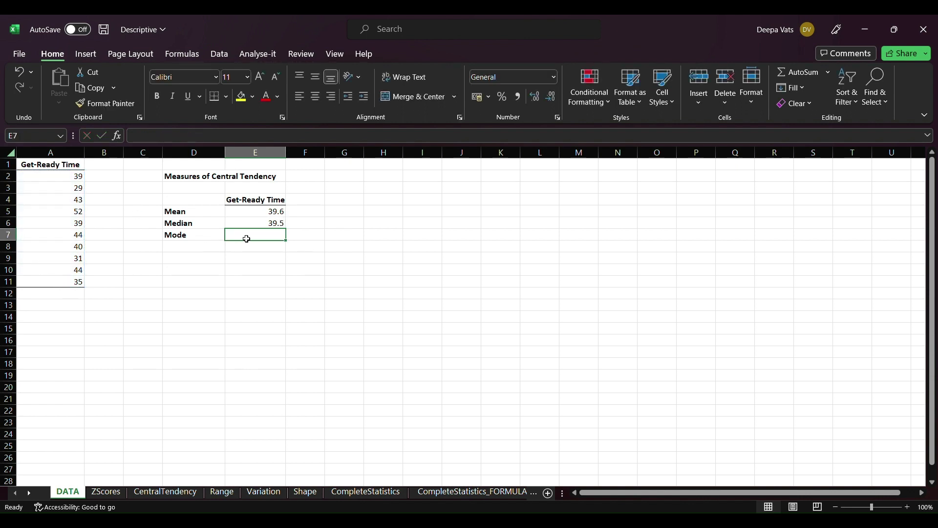
Step: Calculate the mode of the get-ready times A2:A11 in cell E7 with a MODE function
{"action": "type", "text": "=m"}
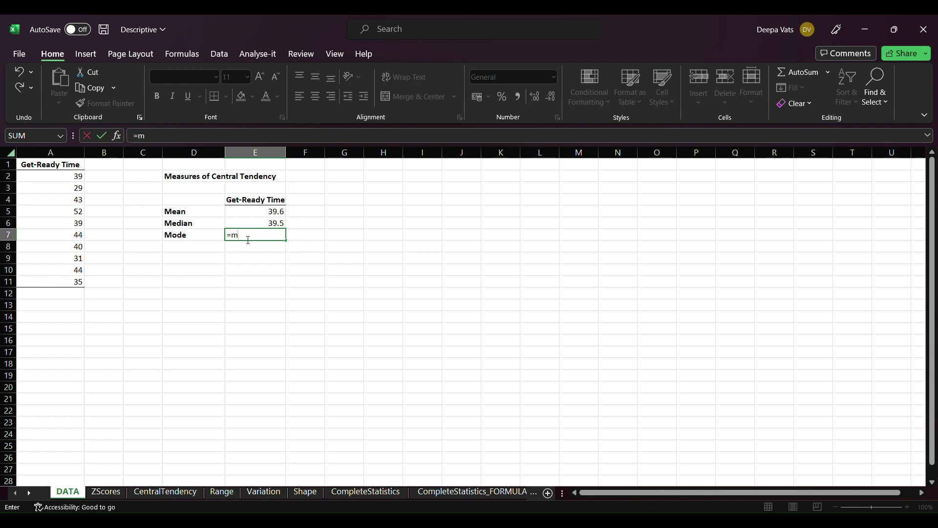
{"action": "type", "text": "ode"}
{"action": "key", "text": "Tab"}
{"action": "left_click_drag", "start_coordinate": [60, 172], "coordinate": [82, 283]}
{"action": "type", "text": ")"}
{"action": "key", "text": "Return"}
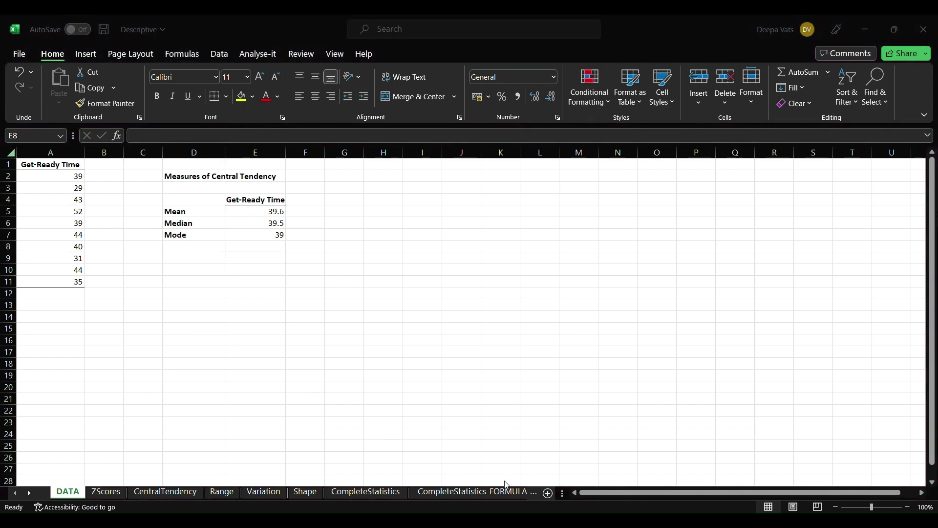
Step: Find the smallest get-ready time in cell D11 using MIN over A2:A11
{"action": "left_click", "coordinate": [278, 331]}
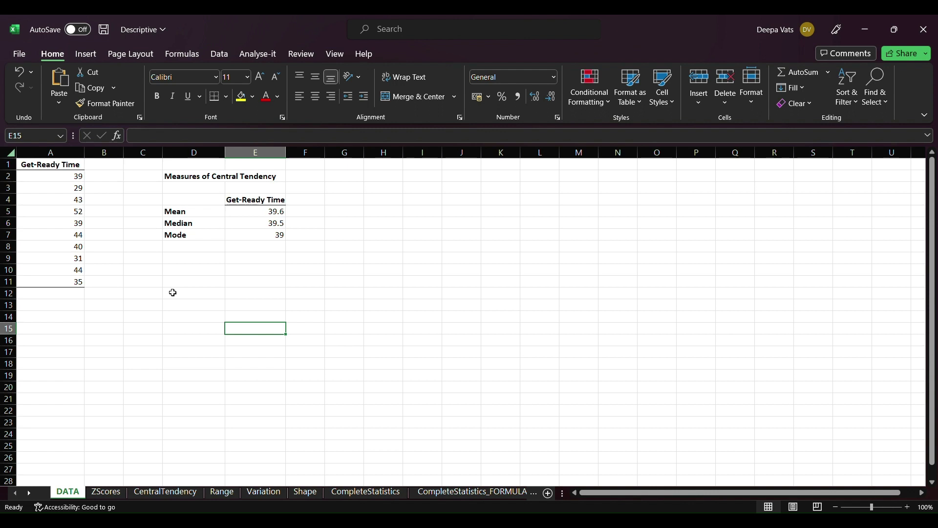
{"action": "left_click", "coordinate": [191, 286]}
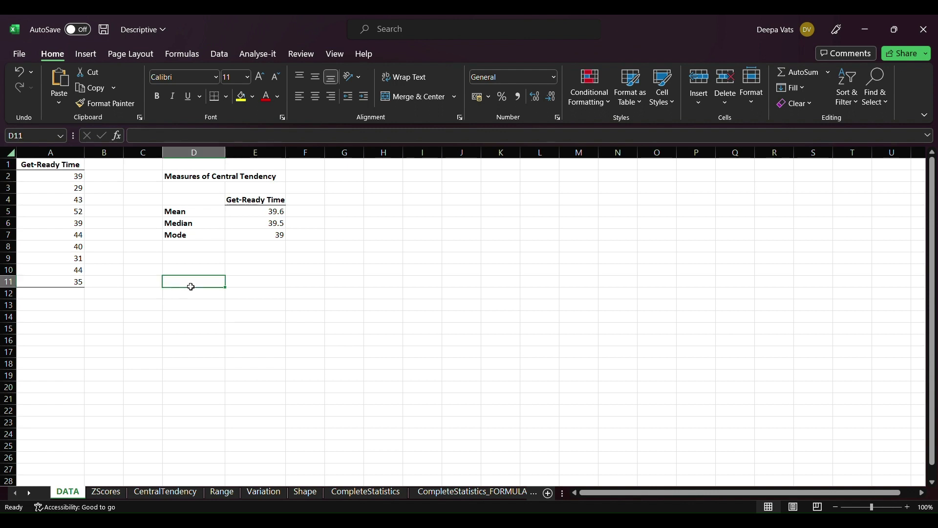
{"action": "type", "text": "=min("}
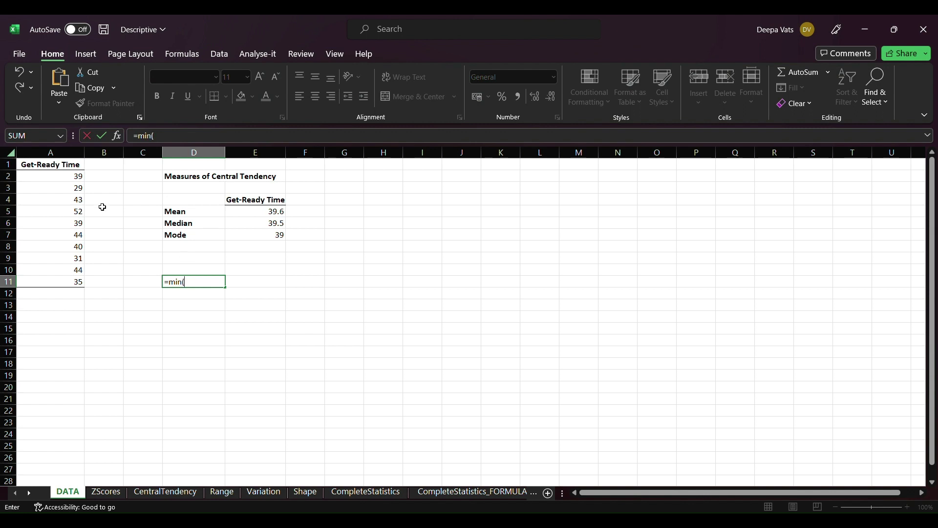
{"action": "left_click_drag", "start_coordinate": [78, 177], "coordinate": [83, 285]}
{"action": "key", "text": "Return"}
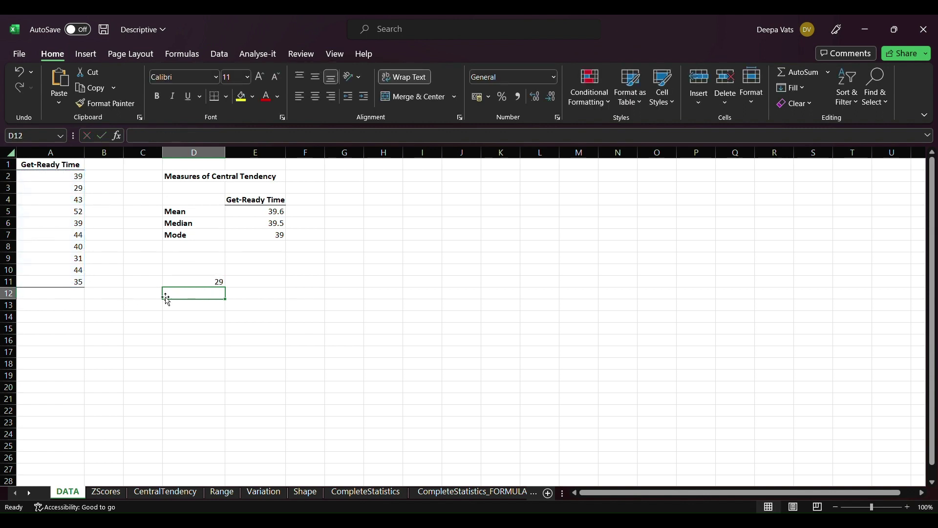
Step: Label the MIN result by entering "minimum" in C11, and check it against the get-ready data
{"action": "left_click", "coordinate": [158, 285]}
{"action": "type", "text": "minimum"}
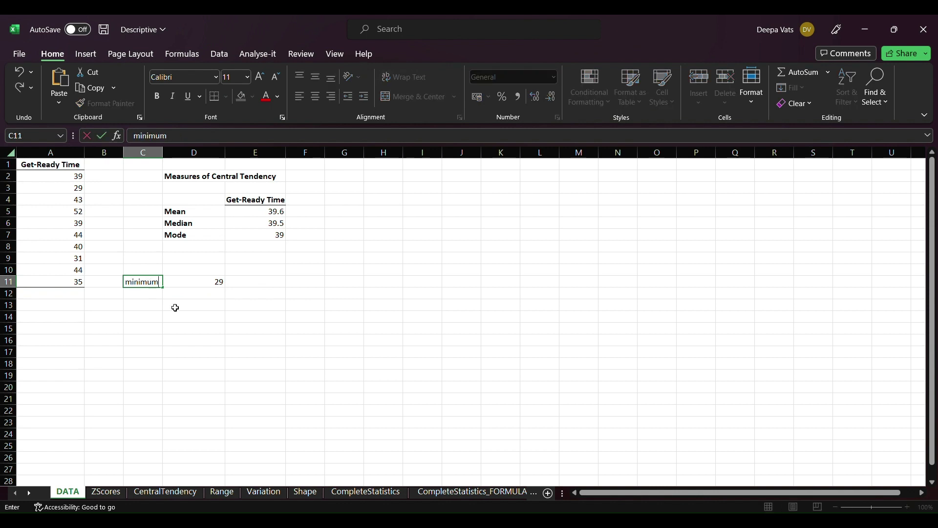
{"action": "left_click", "coordinate": [203, 306]}
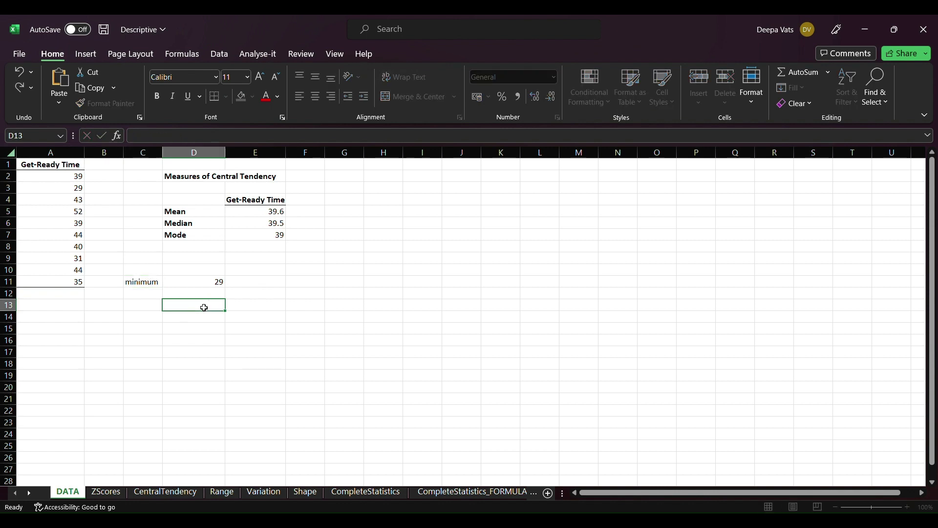
{"action": "left_click", "coordinate": [151, 285]}
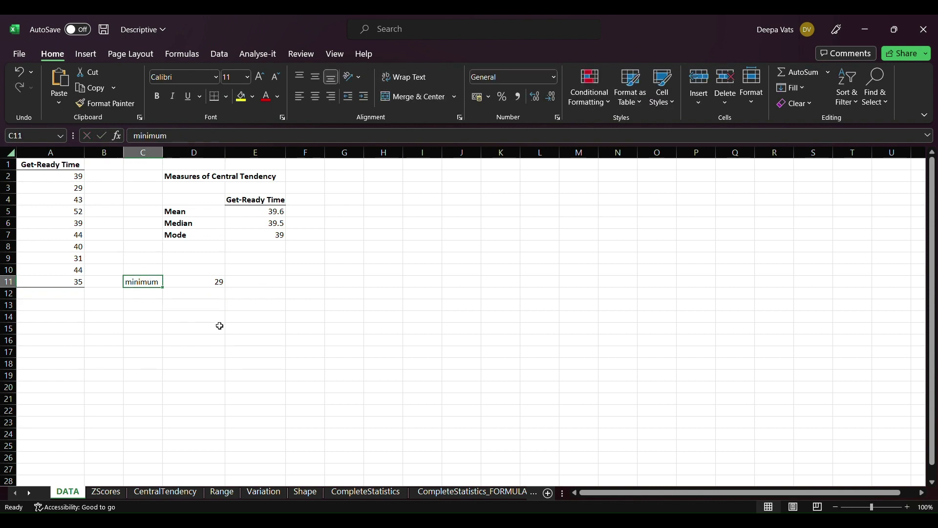
{"action": "left_click", "coordinate": [210, 287]}
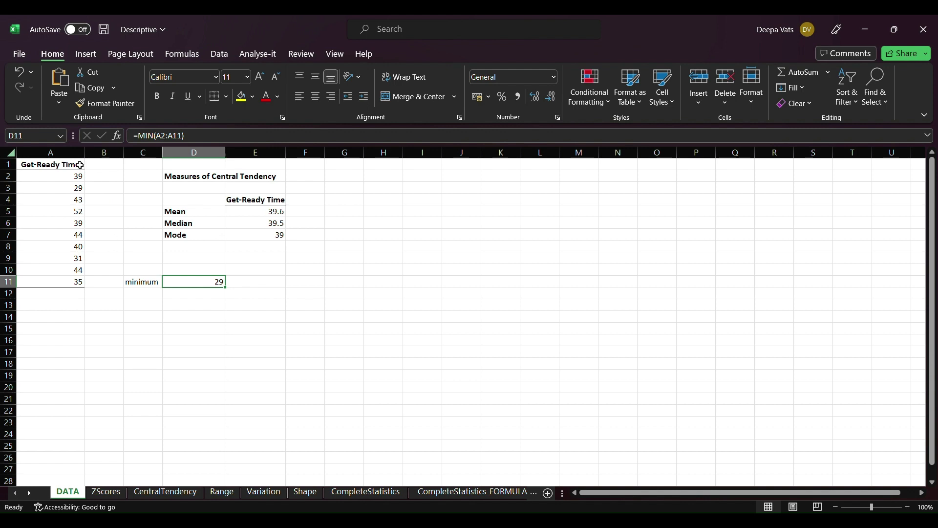
{"action": "left_click", "coordinate": [83, 189]}
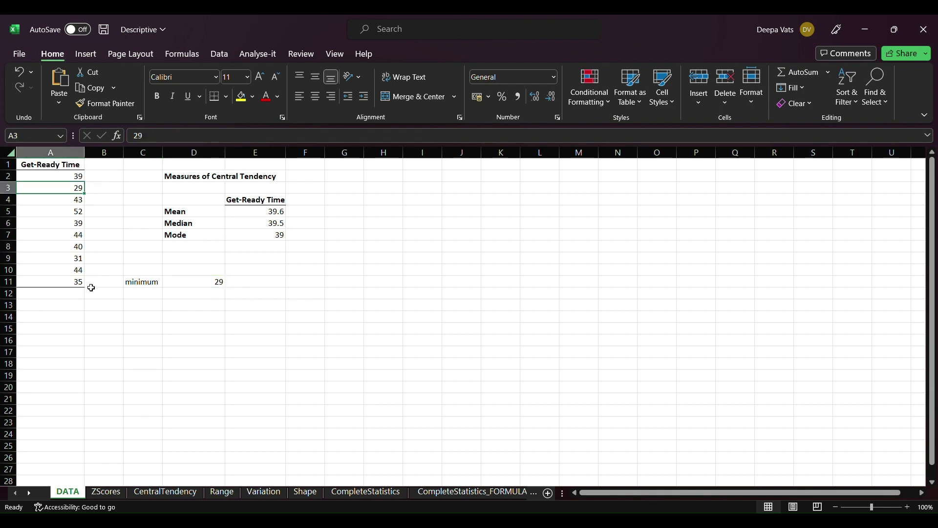
Step: Enter the label "maximum" in C12 and calculate the largest get-ready time in D12 using MAX over A2:A11
{"action": "left_click", "coordinate": [146, 298]}
{"action": "type", "text": "ma"}
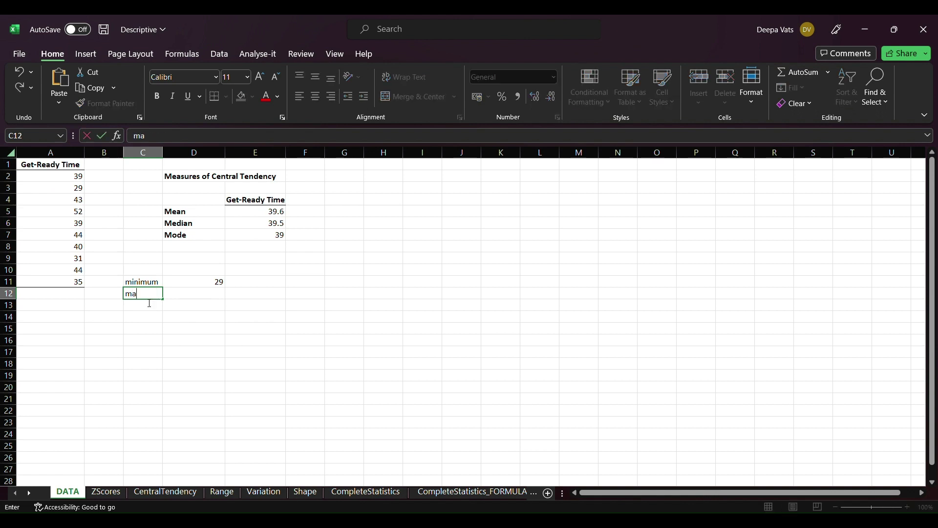
{"action": "type", "text": "ximum"}
{"action": "key", "text": "Tab"}
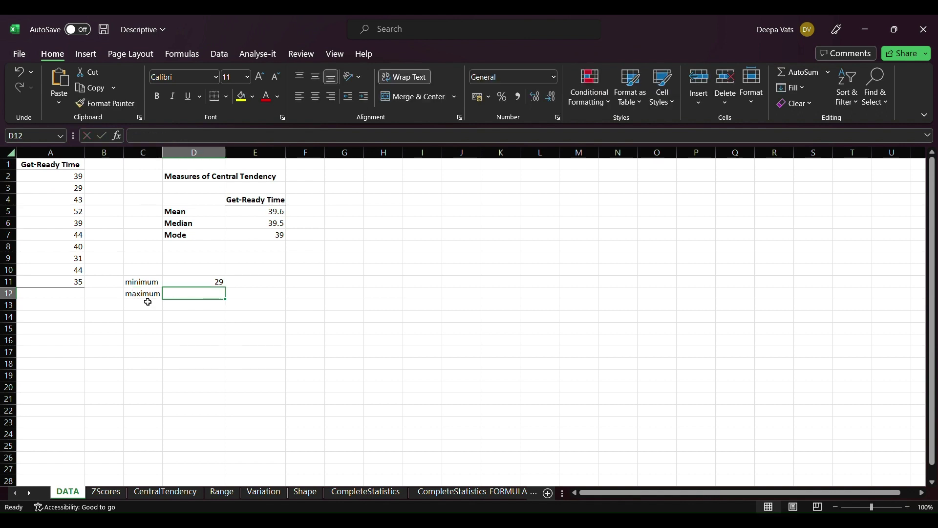
{"action": "type", "text": "=max("}
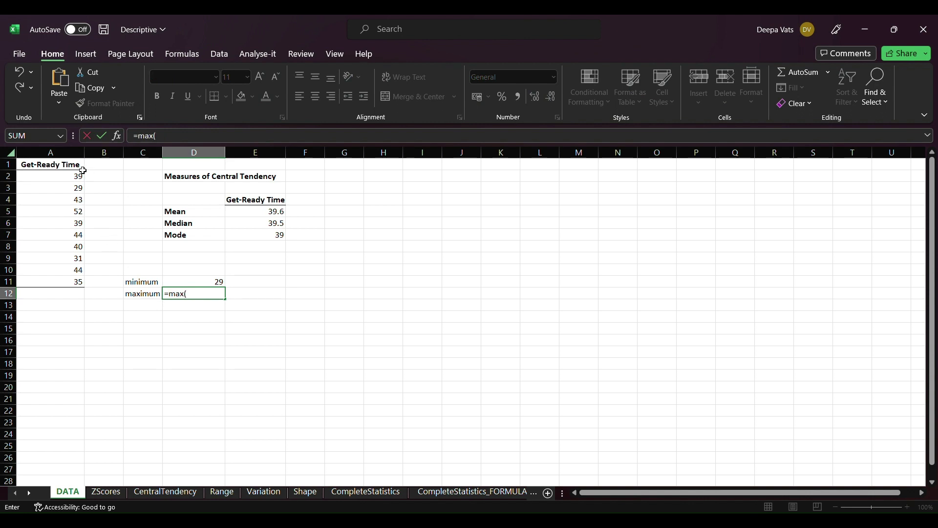
{"action": "left_click_drag", "start_coordinate": [82, 171], "coordinate": [79, 282]}
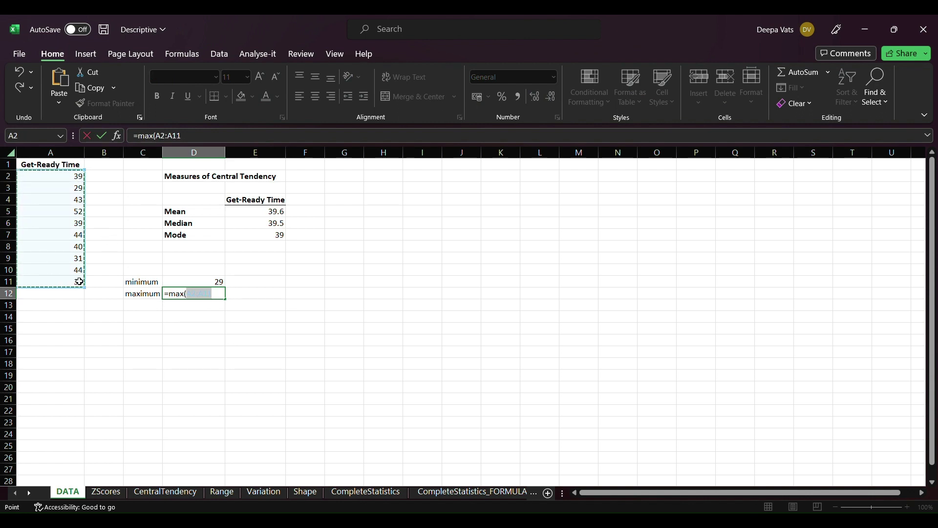
{"action": "type", "text": ")"}
{"action": "key", "text": "Return"}
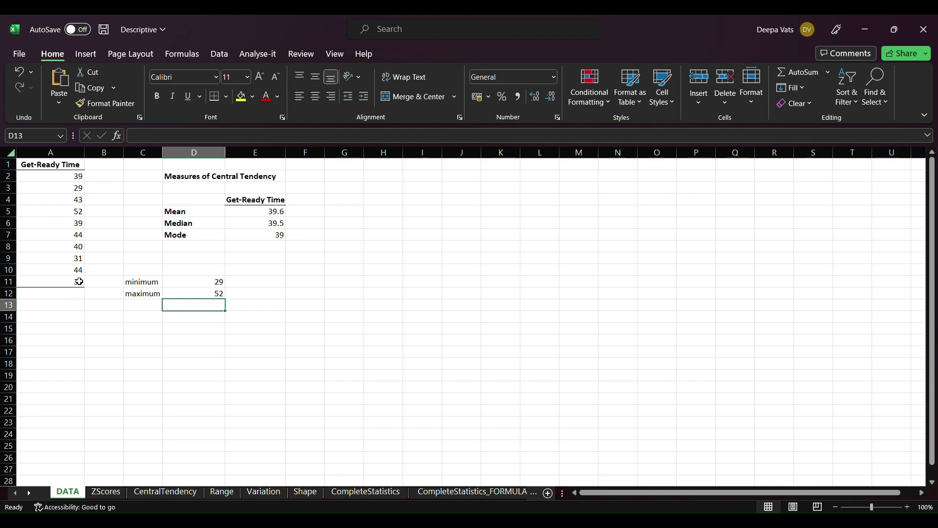
Step: Enter the label "range" in C14 and calculate the range in D14 as D12 minus D11
{"action": "left_click", "coordinate": [142, 317]}
{"action": "type", "text": "range"}
{"action": "left_click", "coordinate": [262, 335]}
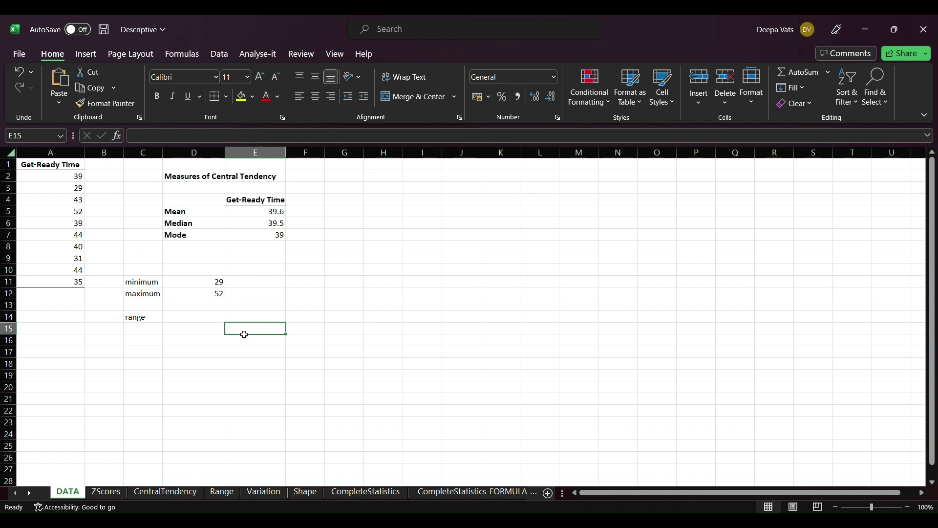
{"action": "left_click", "coordinate": [210, 320]}
{"action": "type", "text": "="}
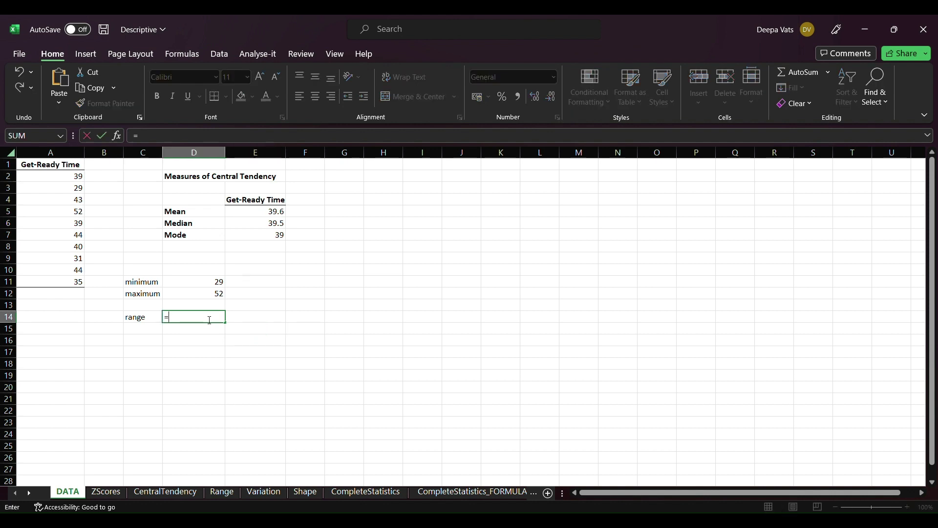
{"action": "type", "text": "d12"}
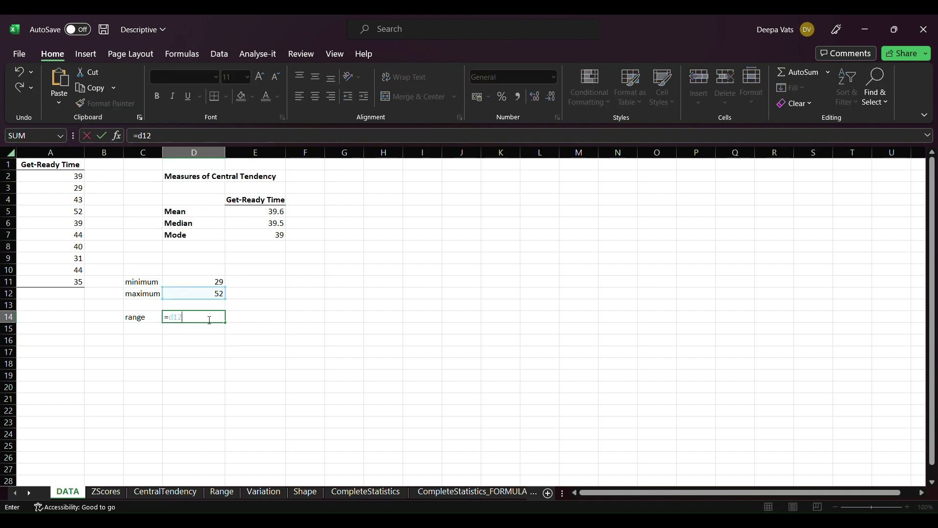
{"action": "type", "text": "-d11"}
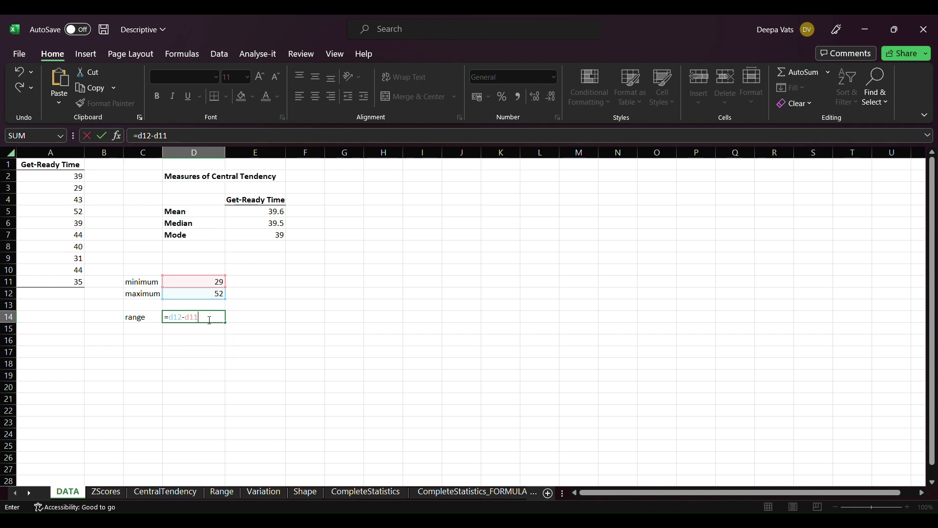
{"action": "key", "text": "Return"}
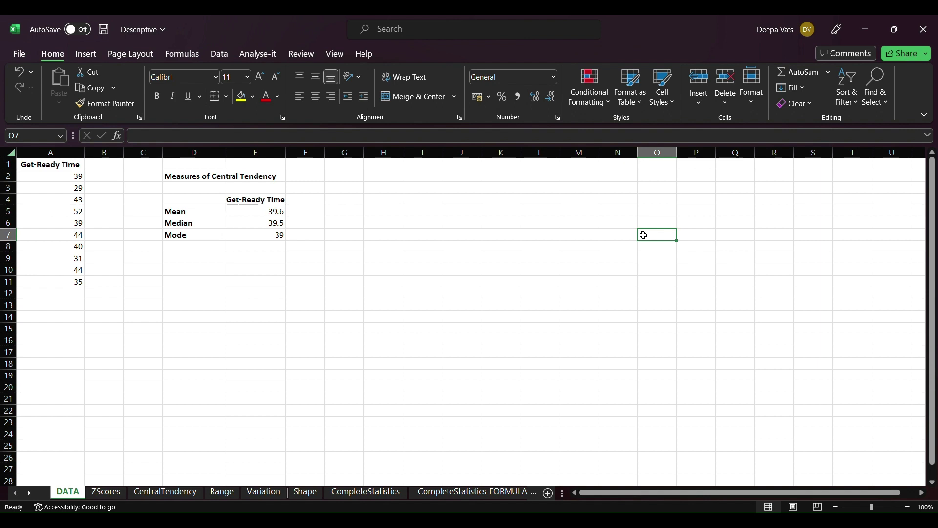
Step: Enter the label "Variance" in D9 below the central tendency measures
{"action": "left_click", "coordinate": [190, 260]}
{"action": "type", "text": "VAr"}
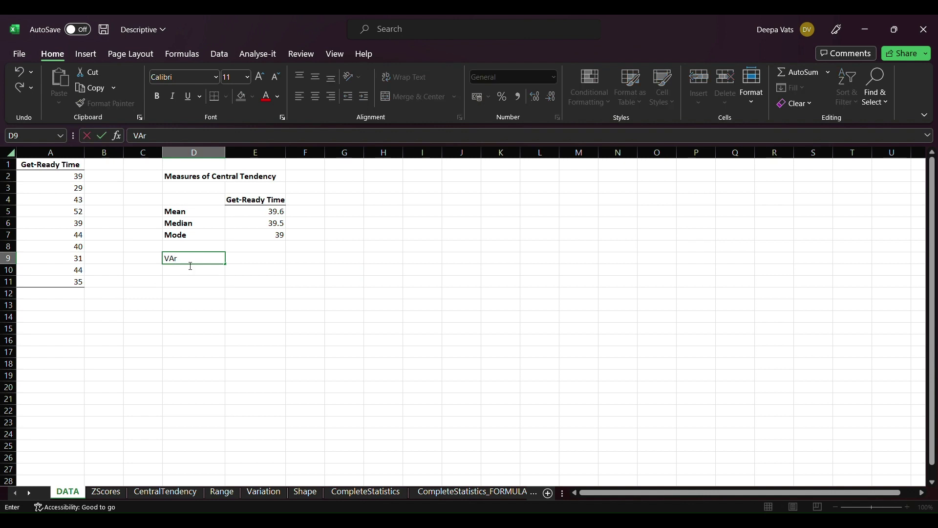
{"action": "type", "text": "i"}
{"action": "key", "text": "BackSpace"}
{"action": "key", "text": "BackSpace"}
{"action": "key", "text": "BackSpace"}
{"action": "type", "text": "ariance"}
{"action": "key", "text": "Return"}
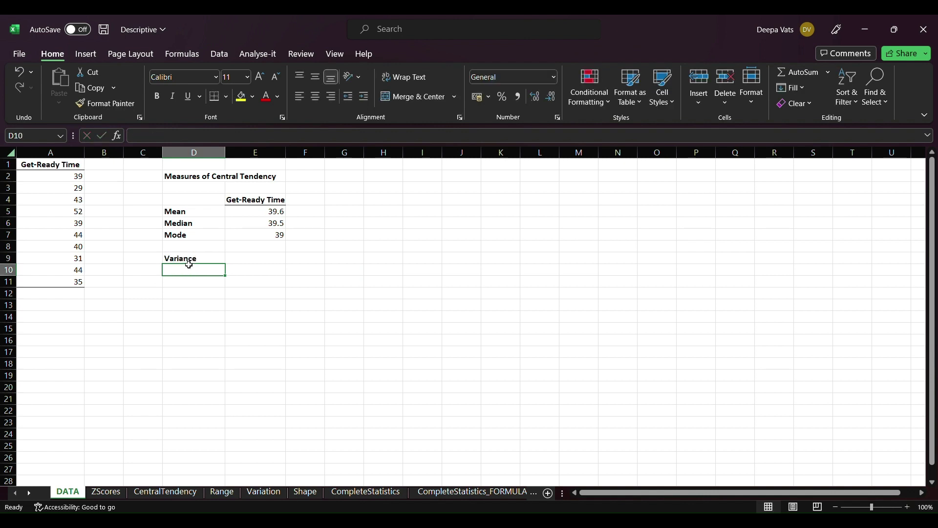
Step: Enter the label "standard deviation" in D10 and widen column D to fit it
{"action": "type", "text": "standard de"}
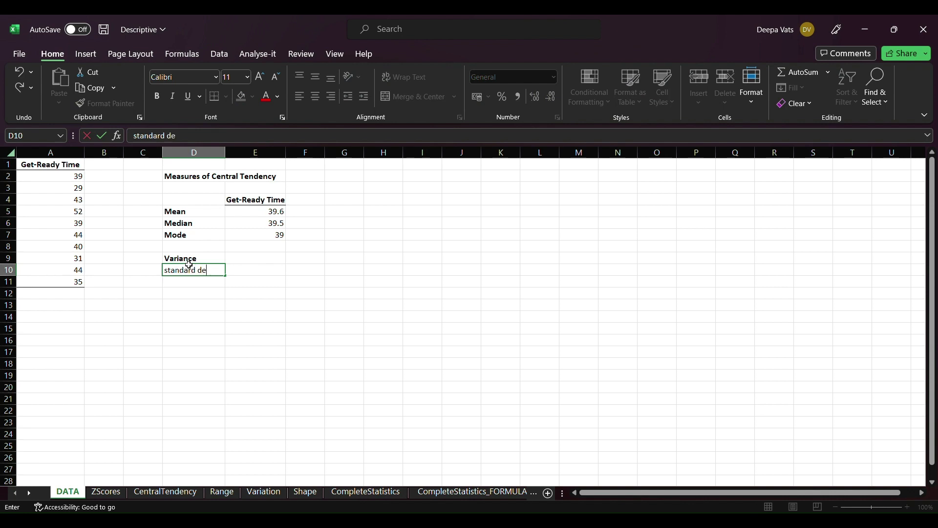
{"action": "type", "text": "viation"}
{"action": "key", "text": "Return"}
{"action": "left_click_drag", "start_coordinate": [226, 156], "coordinate": [244, 156]}
{"action": "left_click", "coordinate": [312, 261]}
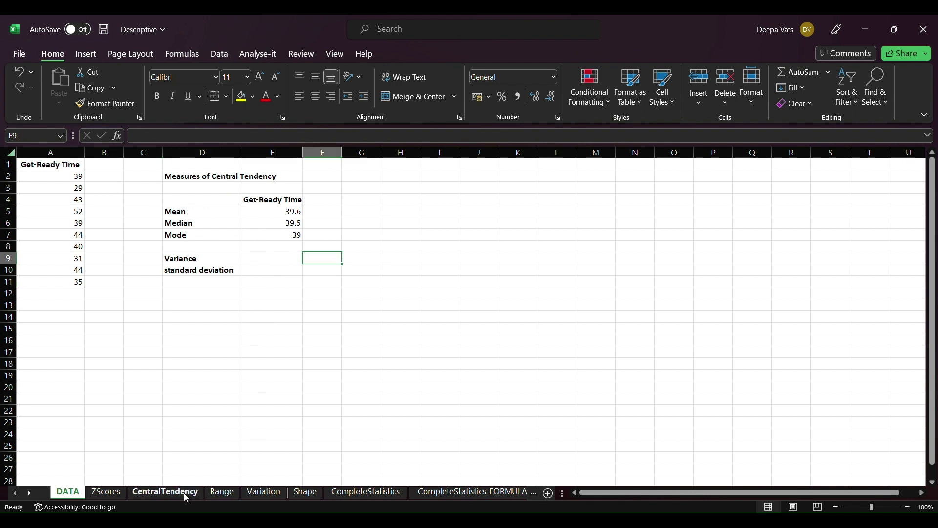
Step: Consult the CompleteStatistics sheet, and calculate the sample variance in E9 of the DATA sheet with VAR.S over A2:A11
{"action": "left_click", "coordinate": [370, 492]}
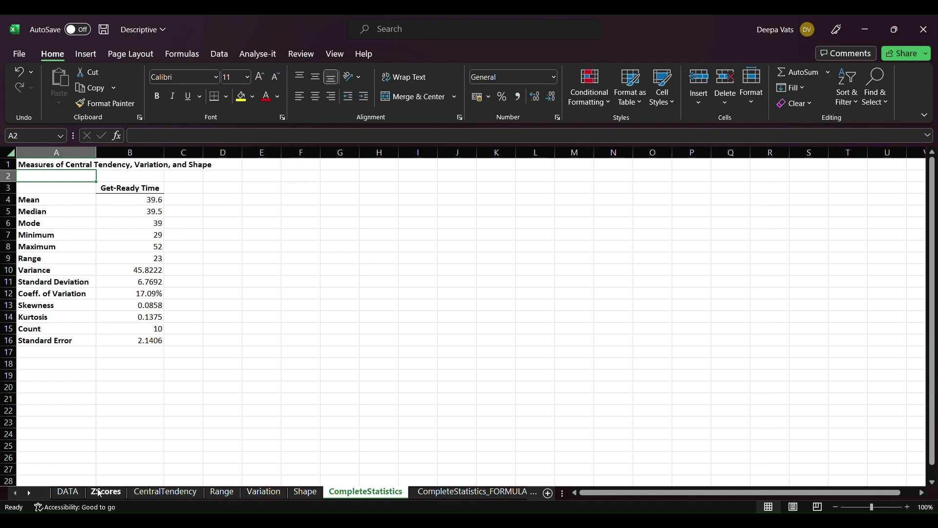
{"action": "left_click", "coordinate": [68, 491]}
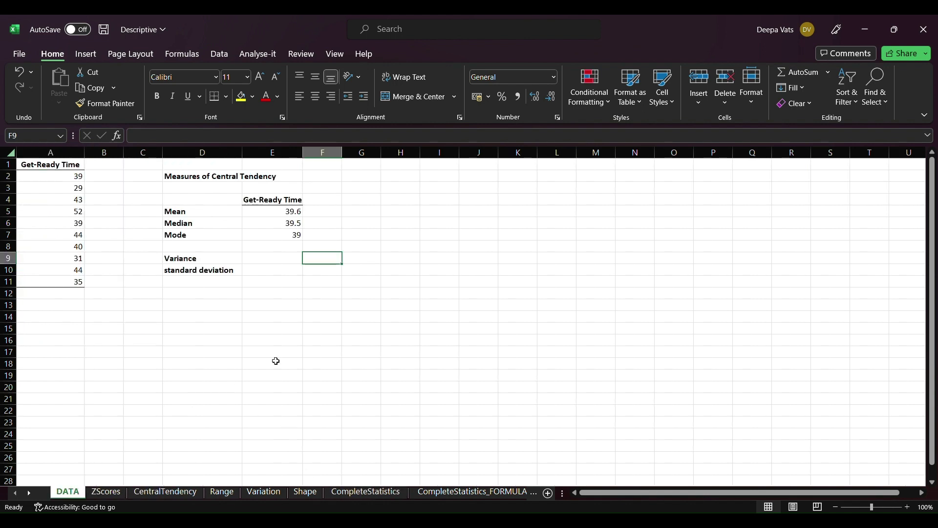
{"action": "left_click", "coordinate": [277, 262]}
{"action": "type", "text": "=var.s("}
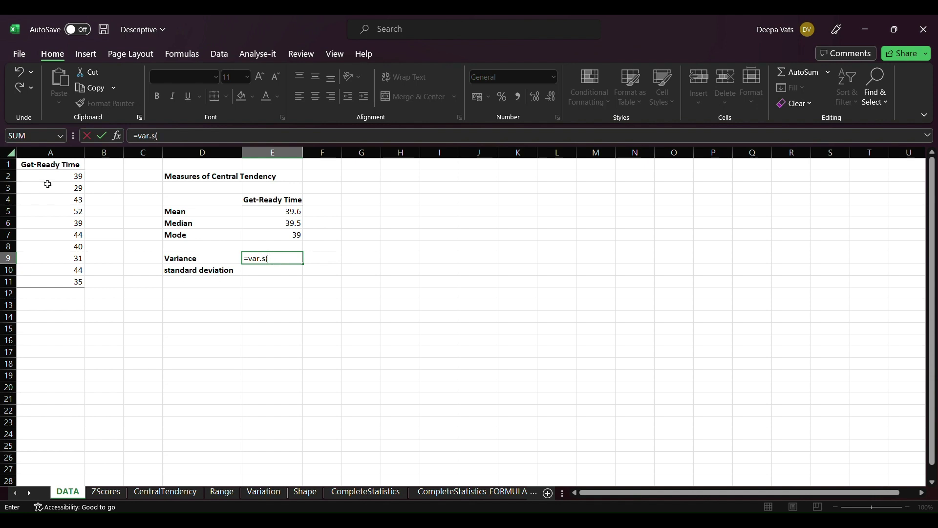
{"action": "left_click_drag", "start_coordinate": [49, 177], "coordinate": [48, 281]}
{"action": "type", "text": ")"}
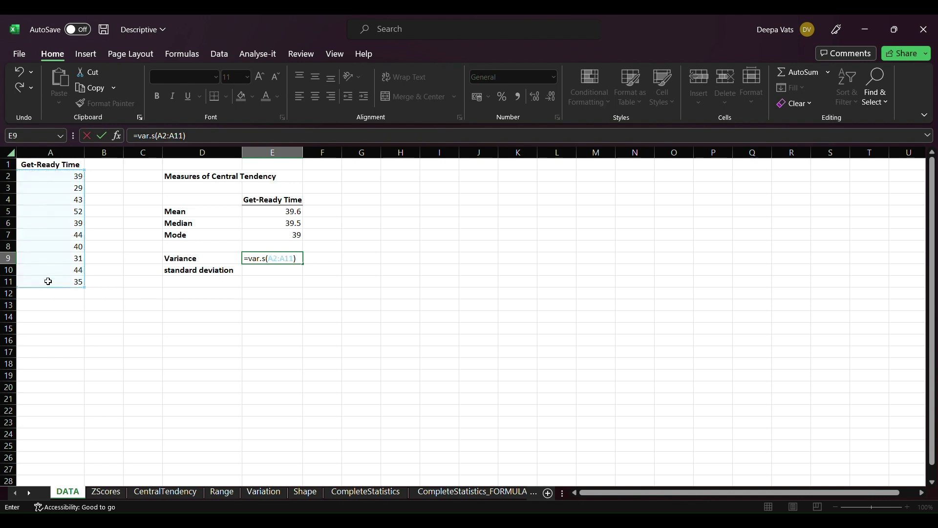
{"action": "key", "text": "Return"}
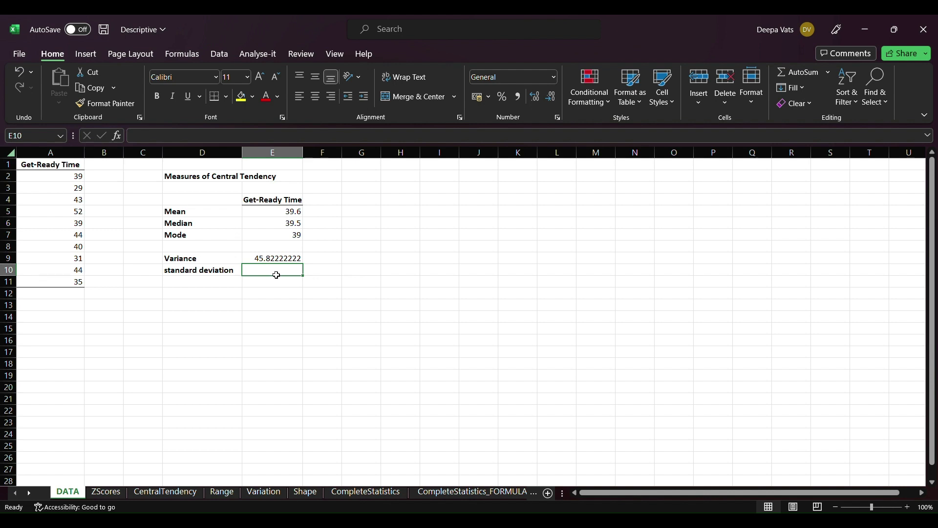
Step: Calculate the standard deviation in E10 as the square root of E9 using SQRT
{"action": "type", "text": "=sqrt"}
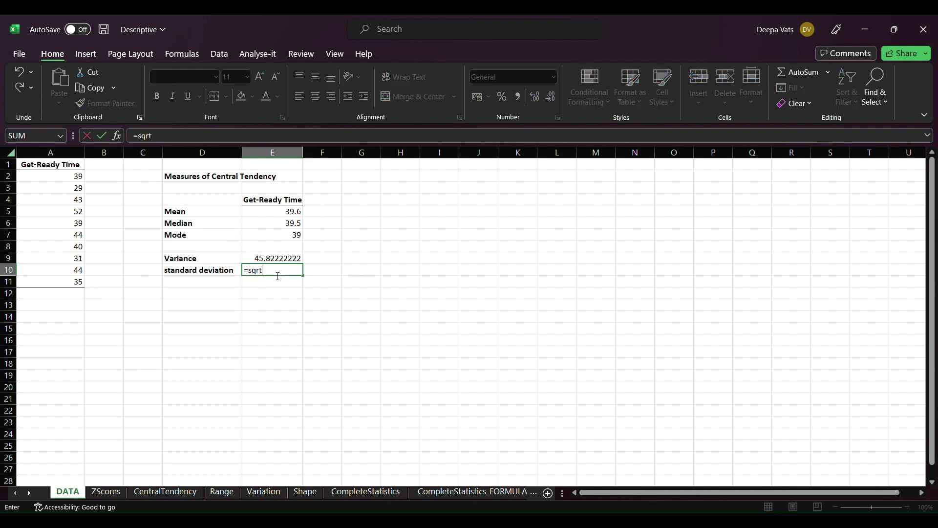
{"action": "type", "text": "("}
{"action": "type", "text": "e9"}
{"action": "key", "text": "Return"}
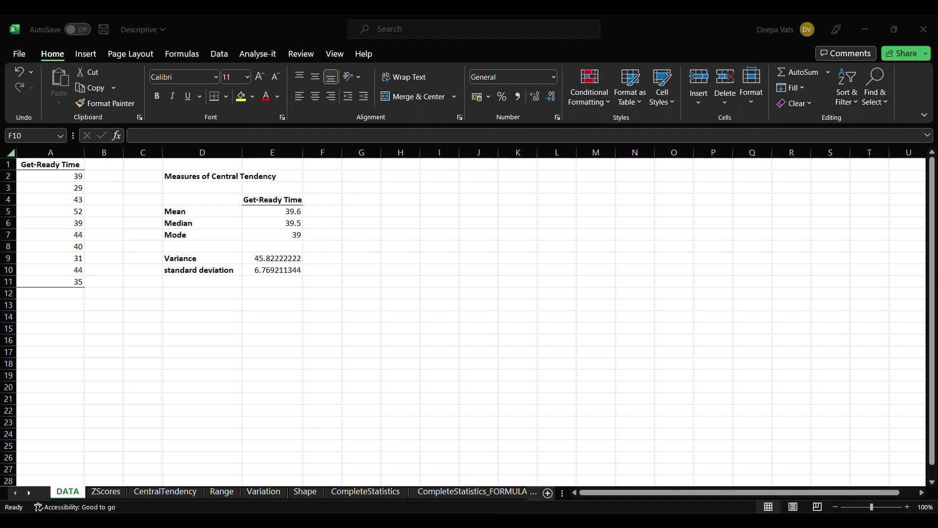
Step: Enter the label "Coefficient of variance" in D11 and calculate it in E11 as E10/E5
{"action": "left_click", "coordinate": [191, 286]}
{"action": "type", "text": "oefficient of variance"}
{"action": "left_click", "coordinate": [275, 285]}
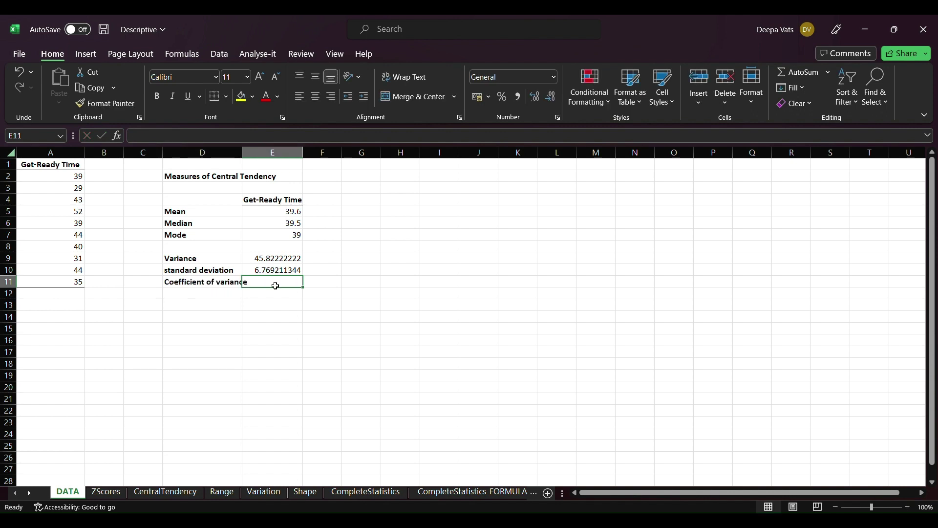
{"action": "type", "text": "="}
{"action": "key", "text": "Escape"}
{"action": "type", "text": "="}
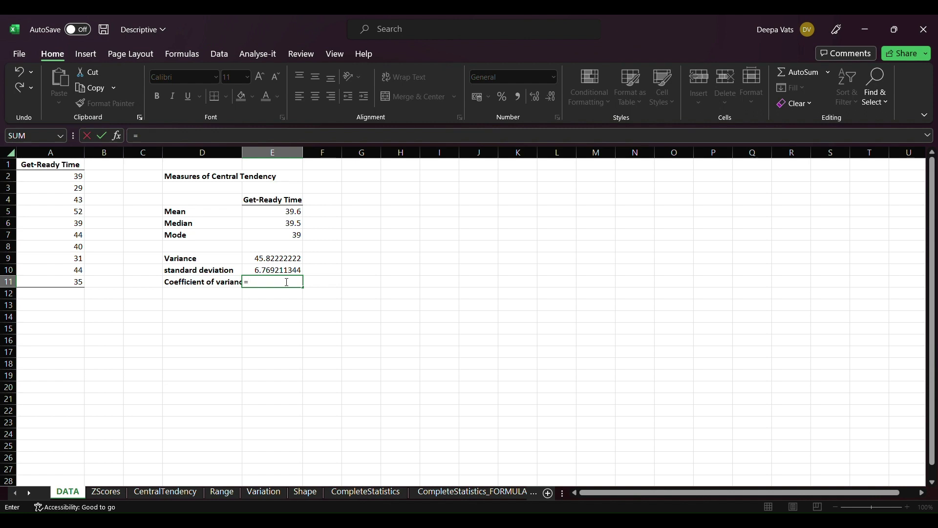
{"action": "type", "text": "e10/e5"}
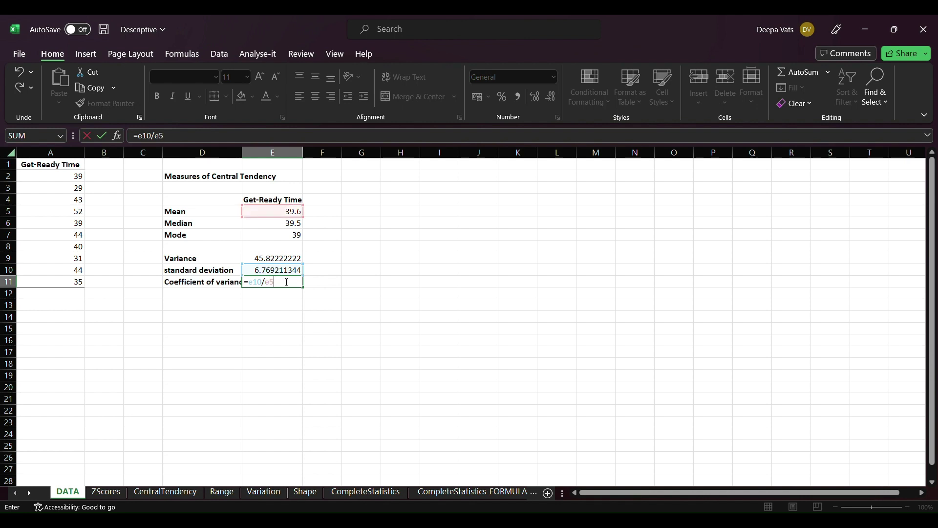
{"action": "key", "text": "Return"}
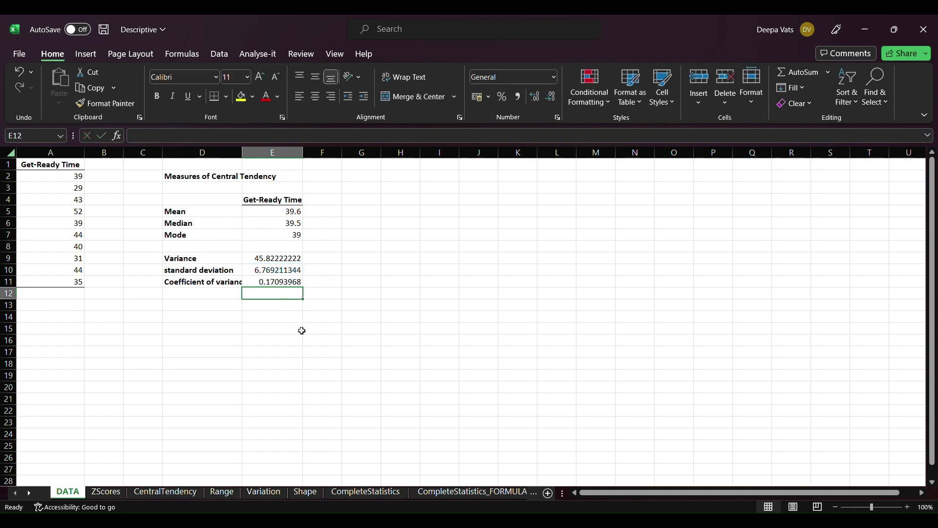
Step: Review the coefficient of variance formula in E11 and format the cell as a percentage with two decimals
{"action": "left_click", "coordinate": [287, 287]}
{"action": "double_click", "coordinate": [287, 288]}
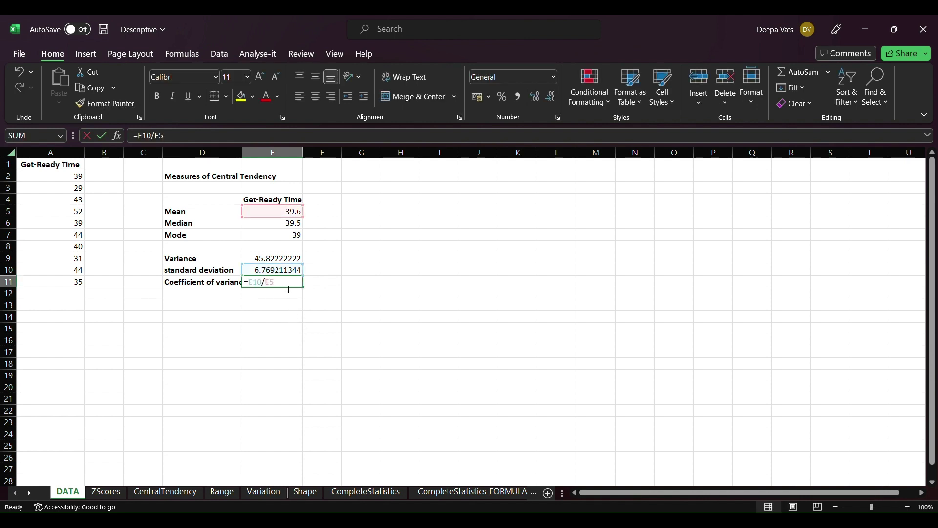
{"action": "key", "text": "Return"}
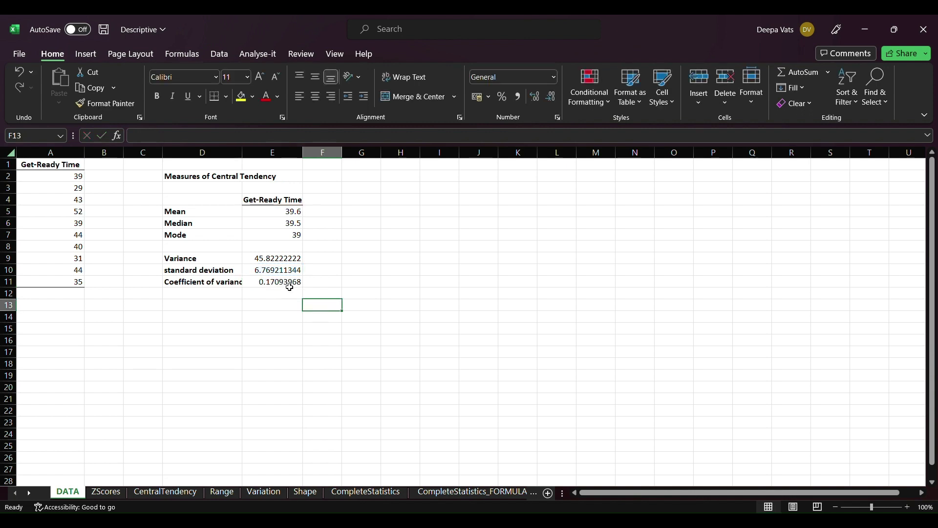
{"action": "left_click", "coordinate": [288, 285]}
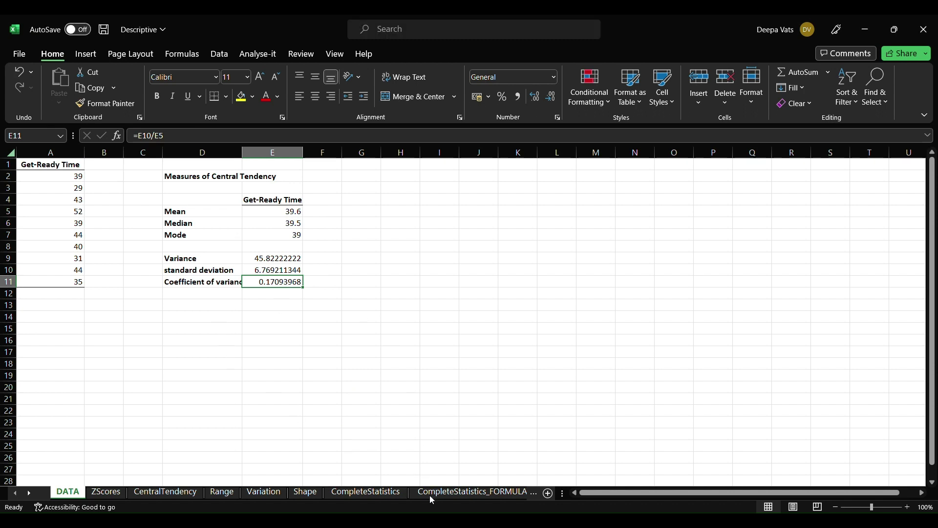
{"action": "key", "text": "ctrl+shift+5"}
{"action": "left_click", "coordinate": [454, 382]}
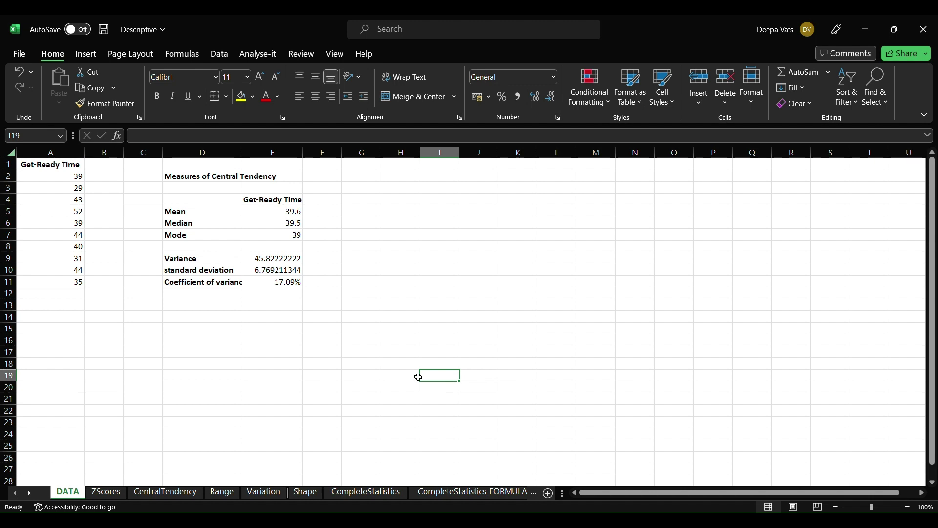
{"action": "left_click", "coordinate": [236, 302]}
{"action": "type", "text": "Z"}
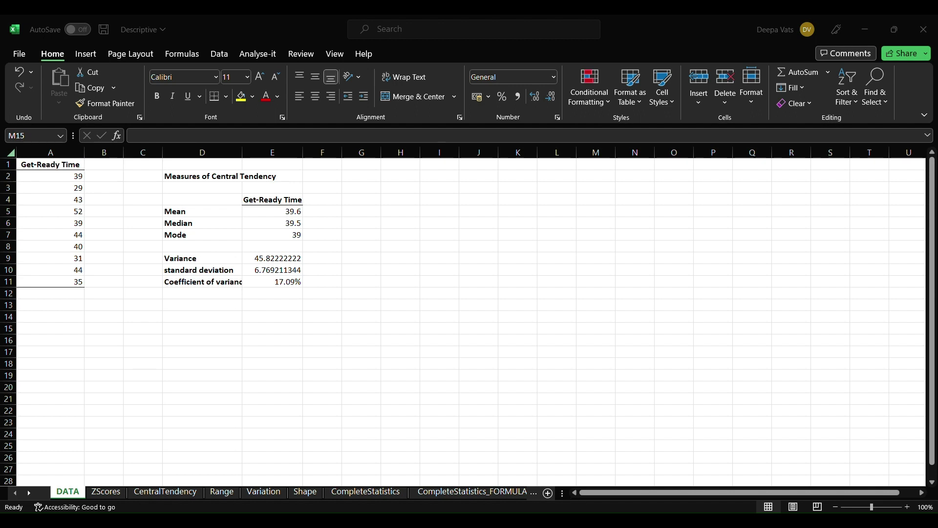
Step: Clear the existing Z scores in B2:B11 on the ZScores sheet
{"action": "left_click", "coordinate": [107, 492]}
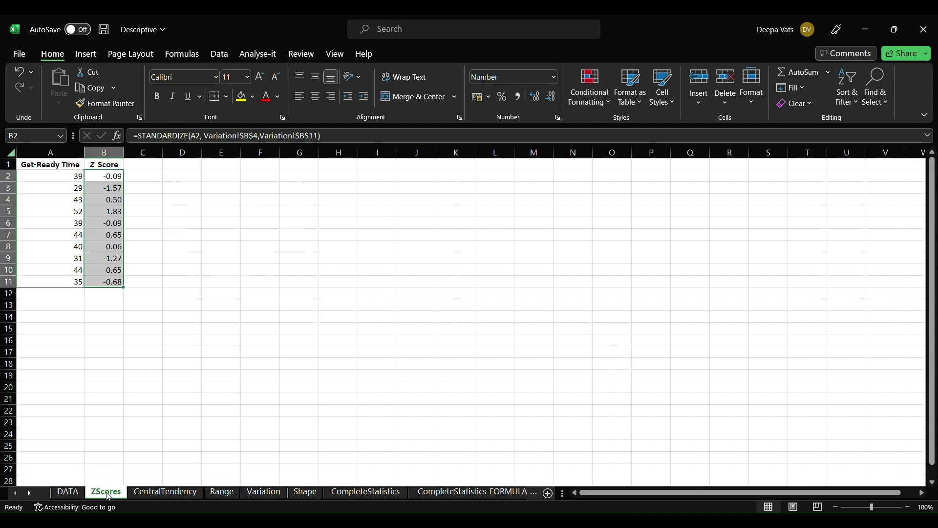
{"action": "left_click", "coordinate": [131, 387]}
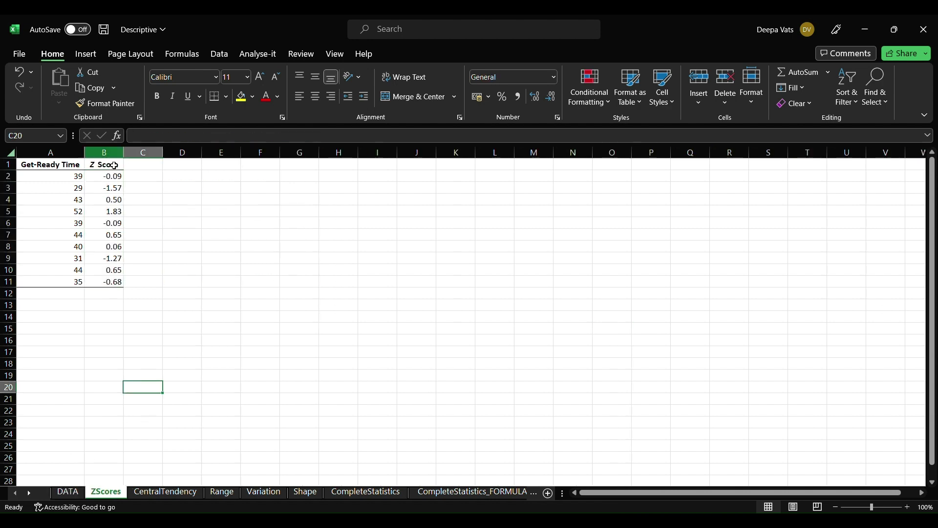
{"action": "left_click_drag", "start_coordinate": [113, 177], "coordinate": [113, 282]}
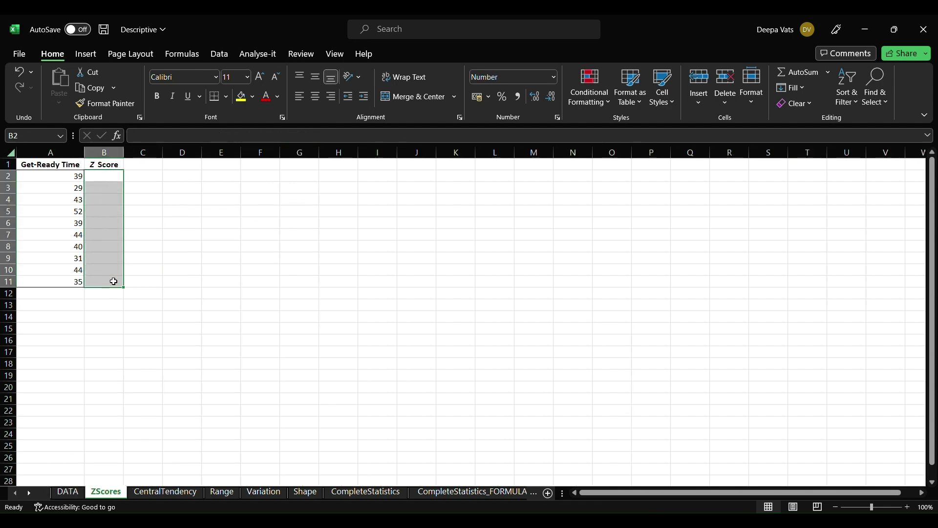
{"action": "left_click", "coordinate": [145, 204]}
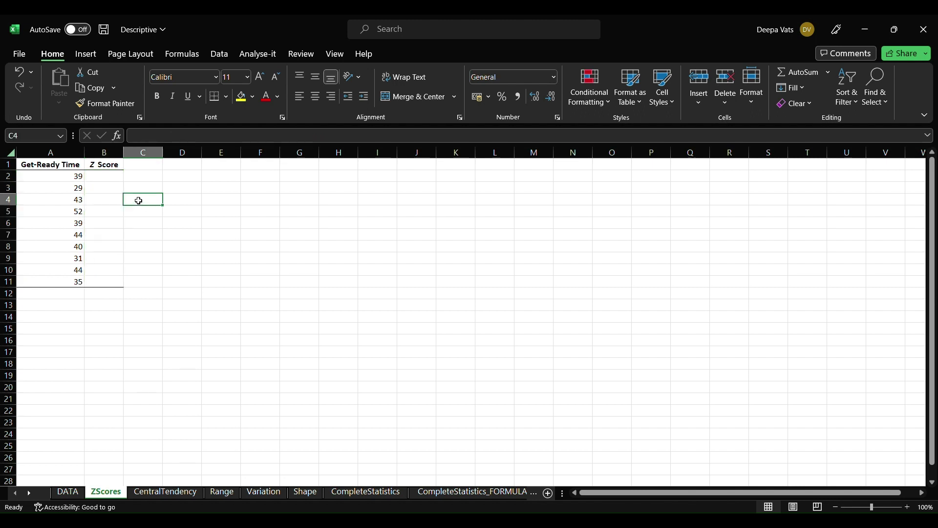
Step: Begin a STANDARDIZE formula in B2 of the ZScores sheet with A2 as the value and a mean reference to the Variation sheet
{"action": "left_click", "coordinate": [110, 181]}
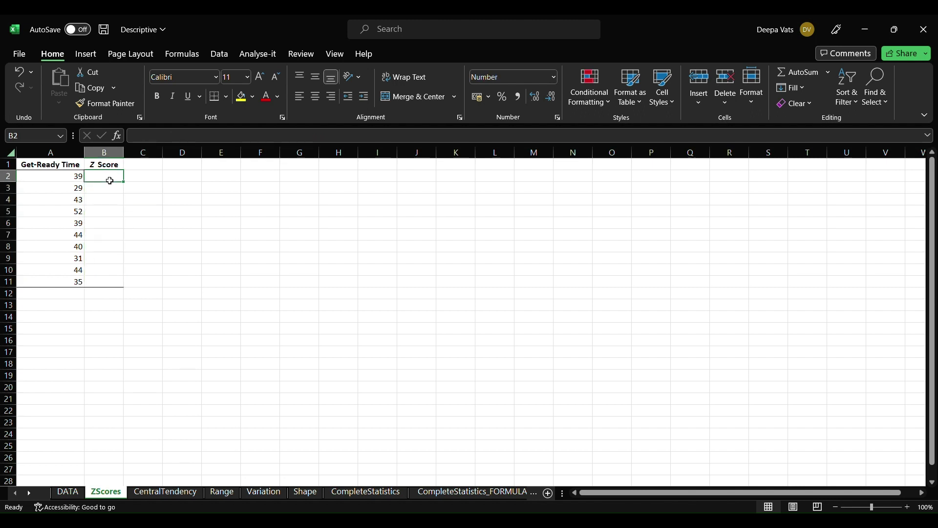
{"action": "type", "text": "=stand"}
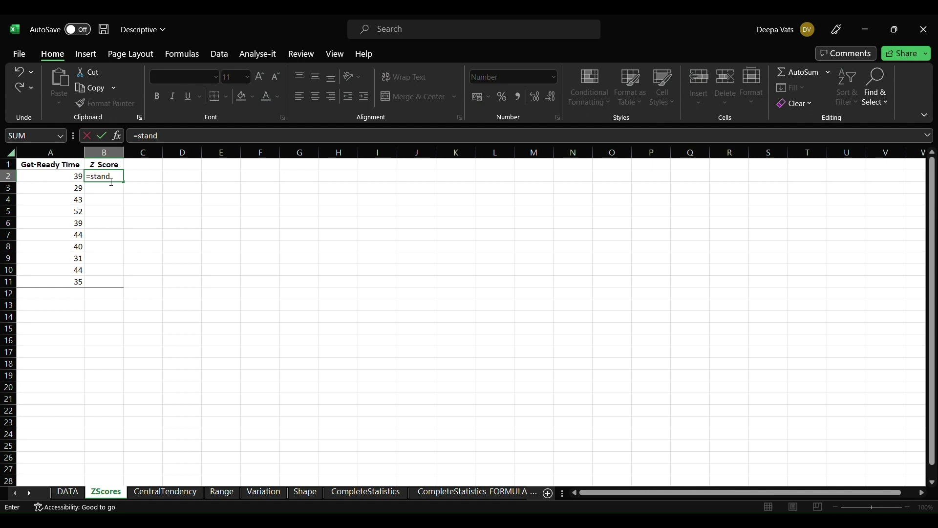
{"action": "key", "text": "Tab"}
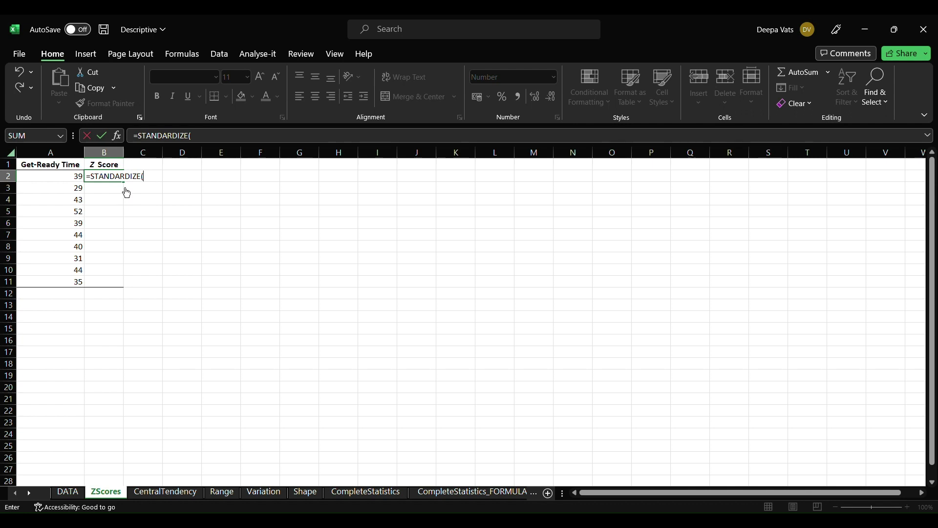
{"action": "type", "text": "A2,"}
{"action": "type", "text": "Variation"}
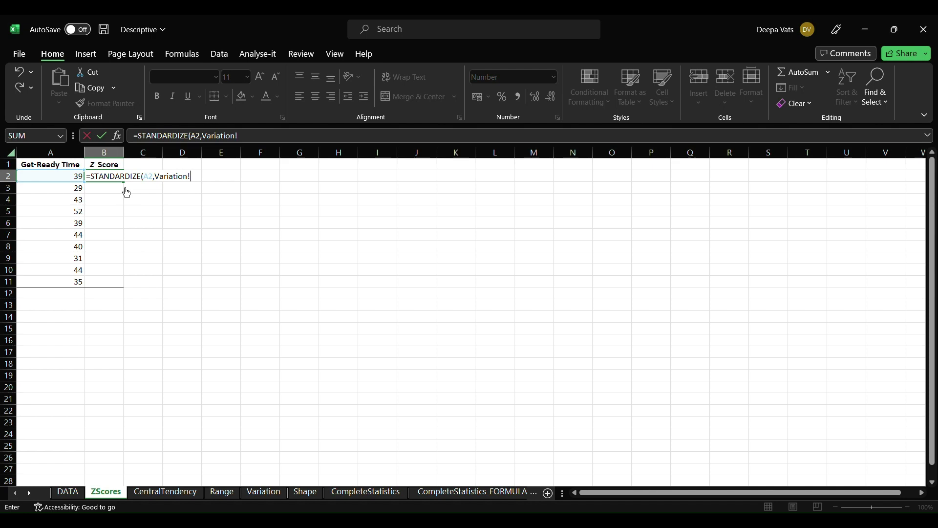
{"action": "type", "text": "!"}
{"action": "left_click", "coordinate": [258, 482]}
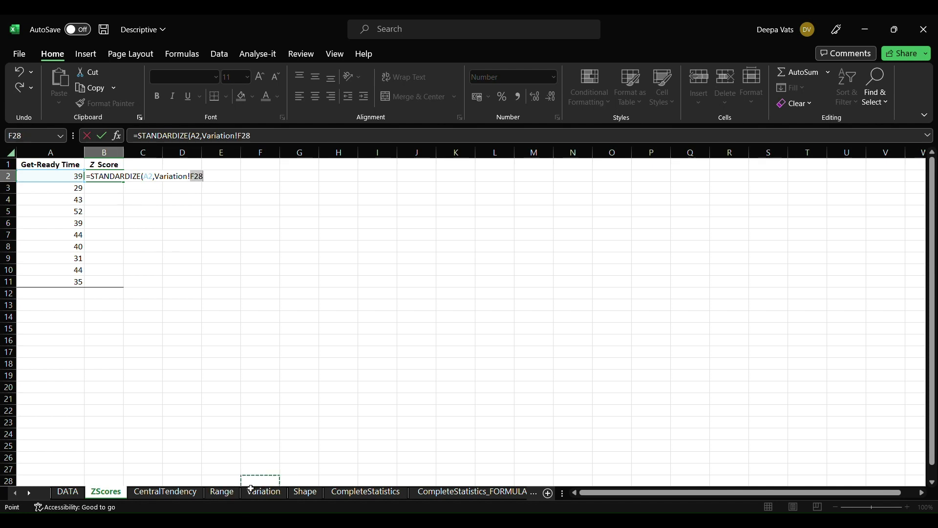
{"action": "left_click", "coordinate": [256, 495]}
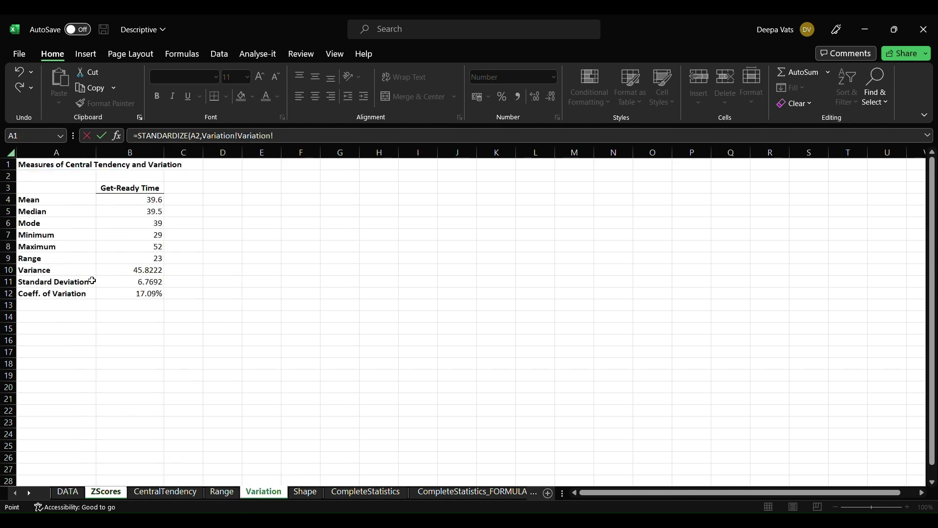
{"action": "left_click", "coordinate": [132, 275]}
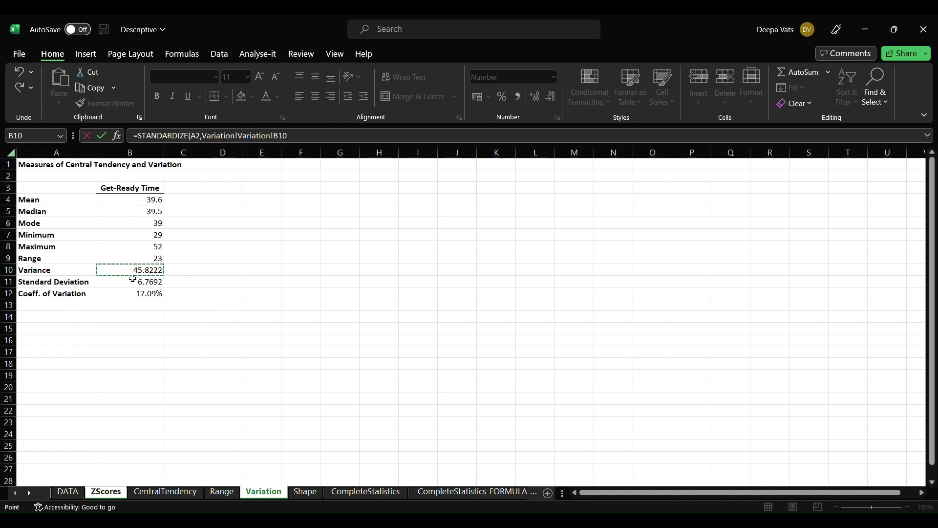
{"action": "key", "text": "BackSpace"}
{"action": "key", "text": "BackSpace"}
{"action": "key", "text": "BackSpace"}
{"action": "key", "text": "BackSpace"}
{"action": "key", "text": "BackSpace"}
{"action": "key", "text": "BackSpace"}
{"action": "key", "text": "BackSpace"}
{"action": "key", "text": "BackSpace"}
{"action": "key", "text": "BackSpace"}
{"action": "key", "text": "BackSpace"}
{"action": "key", "text": "BackSpace"}
{"action": "key", "text": "BackSpace"}
{"action": "key", "text": "BackSpace"}
{"action": "key", "text": "BackSpace"}
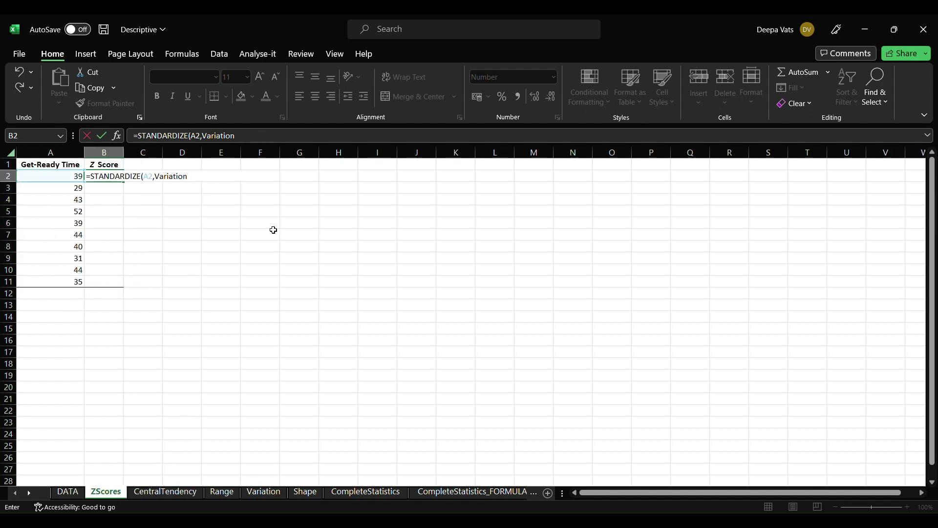
Step: Complete the STANDARDIZE formula in B2 with Variation!$B$10 as the mean argument and Variation!$B$11 as the standard deviation
{"action": "type", "text": "$b$"}
{"action": "type", "text": "10"}
{"action": "type", "text": ",VAr"}
{"action": "key", "text": "BackSpace"}
{"action": "type", "text": "ariation"}
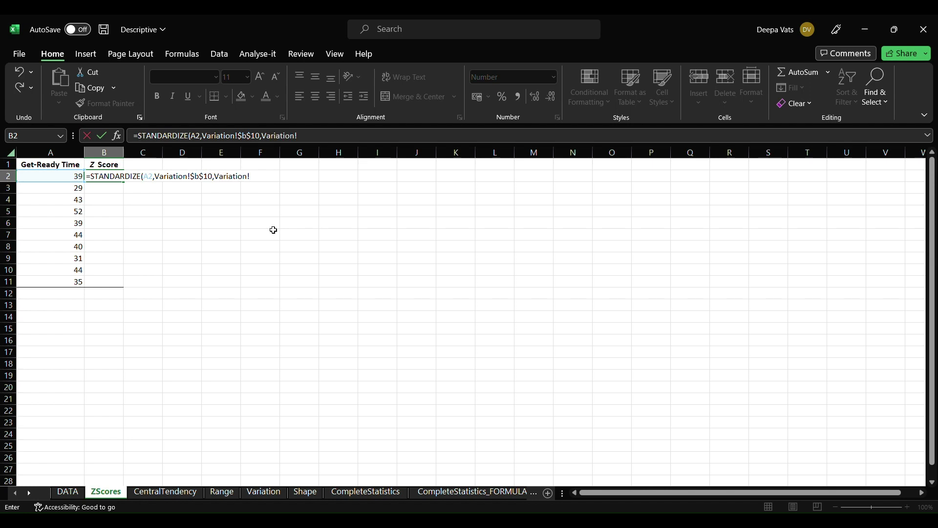
{"action": "type", "text": "!$b$11)"}
{"action": "key", "text": "Return"}
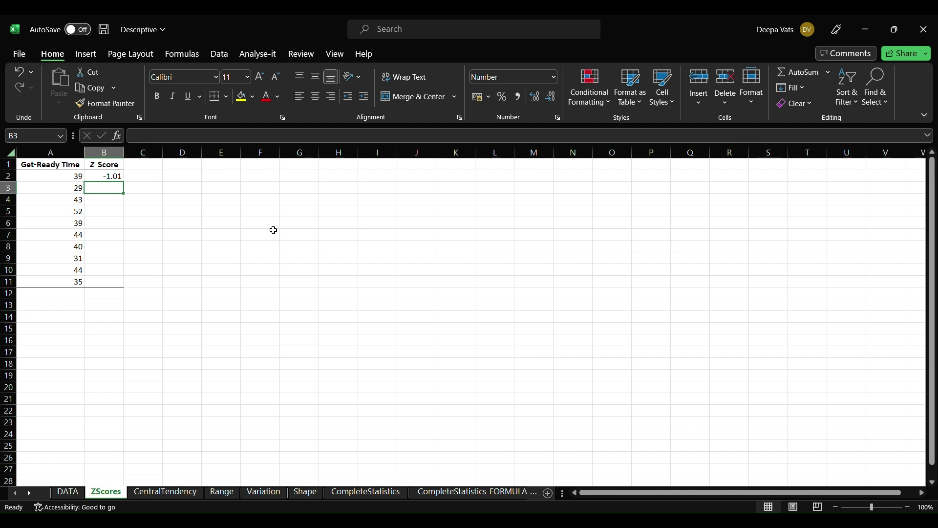
Step: Fill the Z score formula from B2 down to B11
{"action": "left_click", "coordinate": [120, 177]}
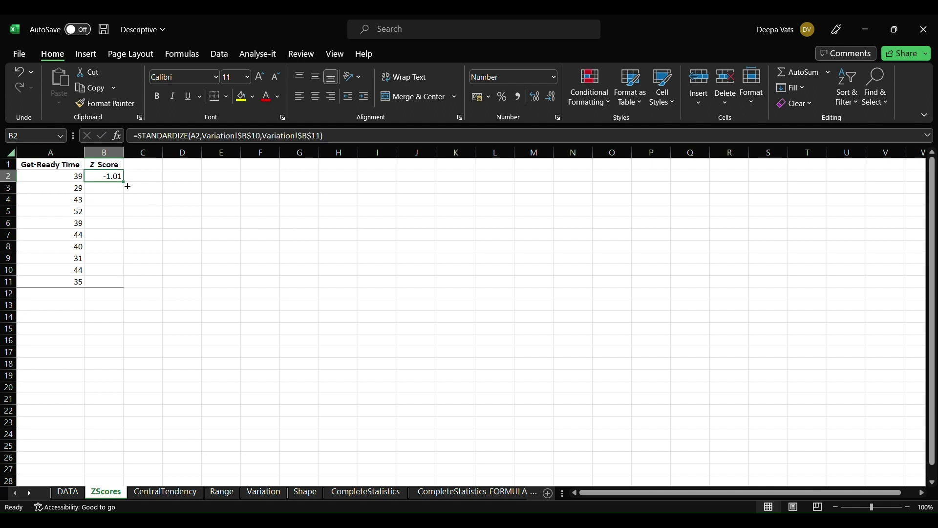
{"action": "left_click_drag", "start_coordinate": [124, 182], "coordinate": [129, 288]}
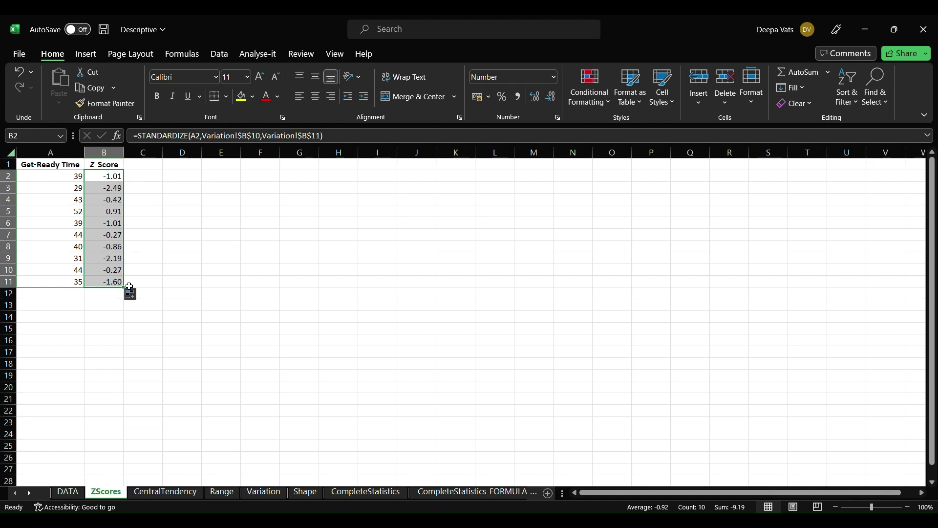
{"action": "left_click", "coordinate": [147, 281]}
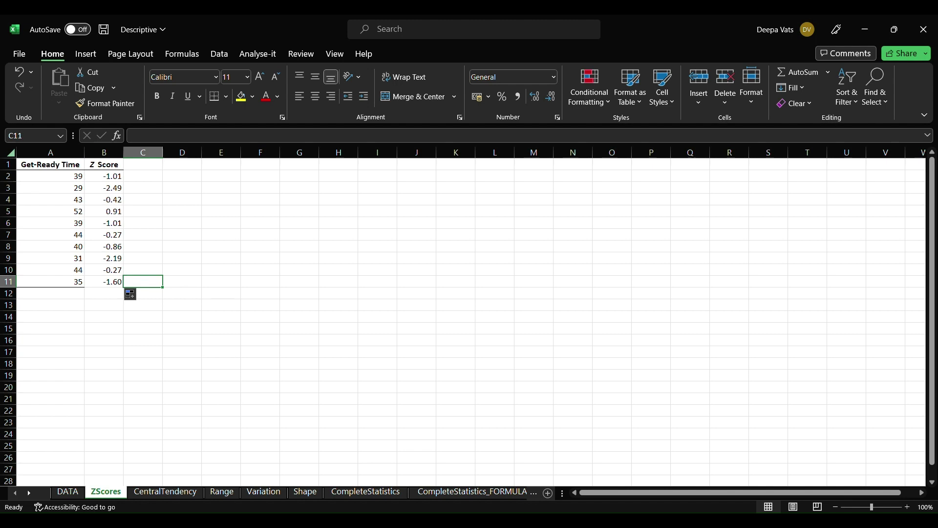
{"action": "left_click", "coordinate": [478, 491]}
{"action": "left_click", "coordinate": [230, 263]}
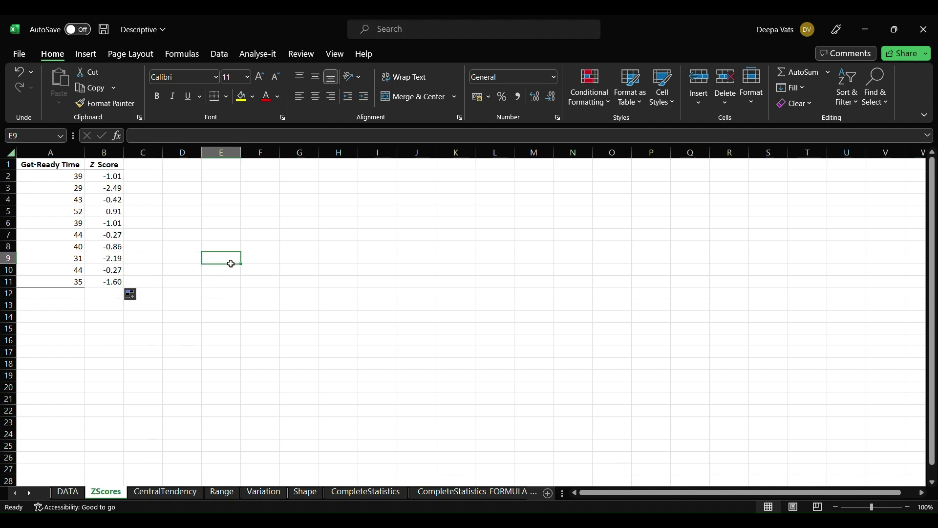
Step: On the DATA sheet, enter the label "skewness" in D13 and calculate it in E13 with SKEW over A2:A11
{"action": "left_click", "coordinate": [74, 493]}
{"action": "left_click", "coordinate": [191, 310]}
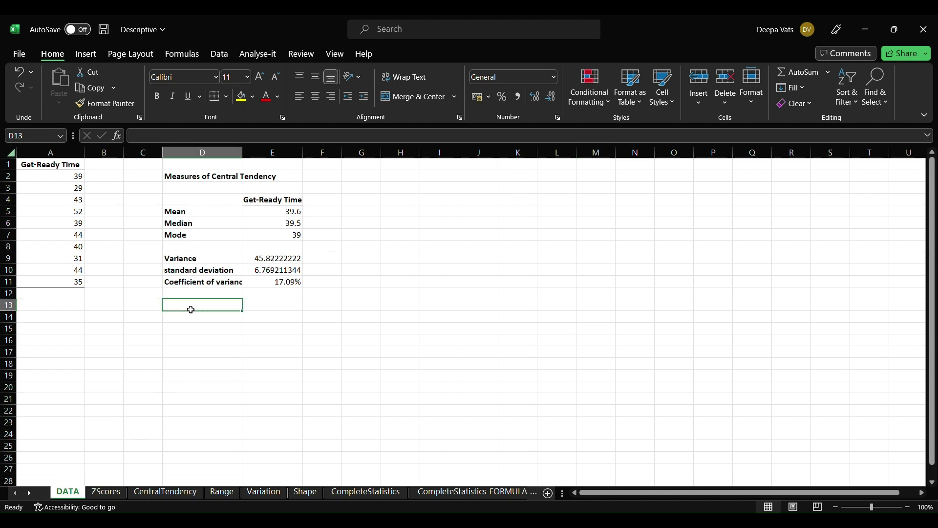
{"action": "type", "text": "skewness"}
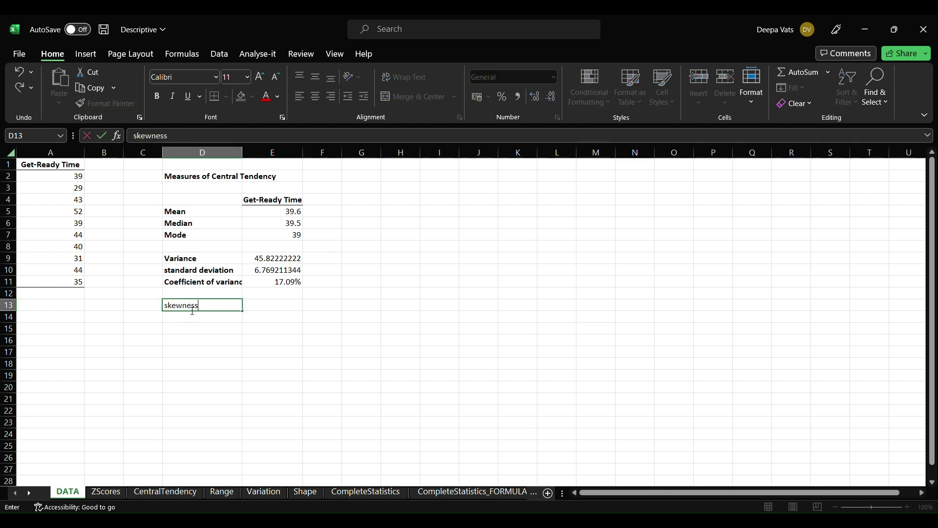
{"action": "key", "text": "Tab"}
{"action": "type", "text": "=skew"}
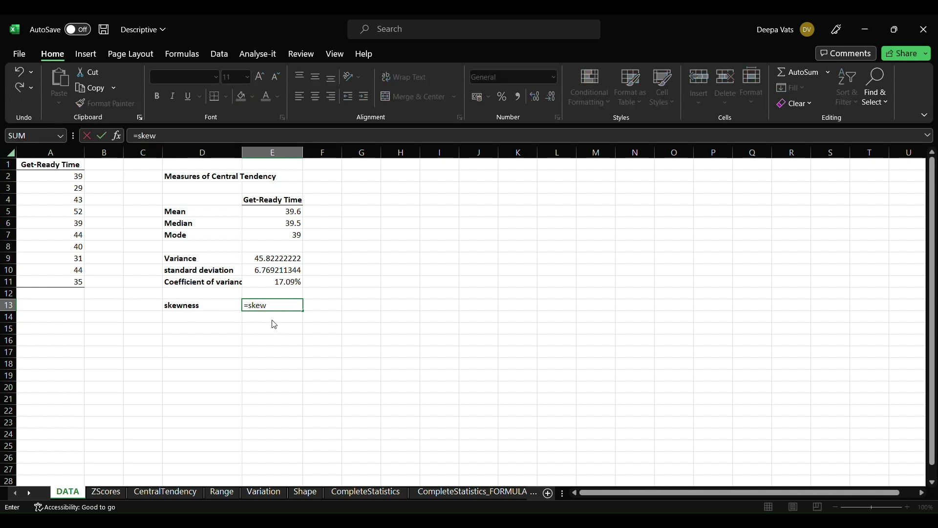
{"action": "key", "text": "Tab"}
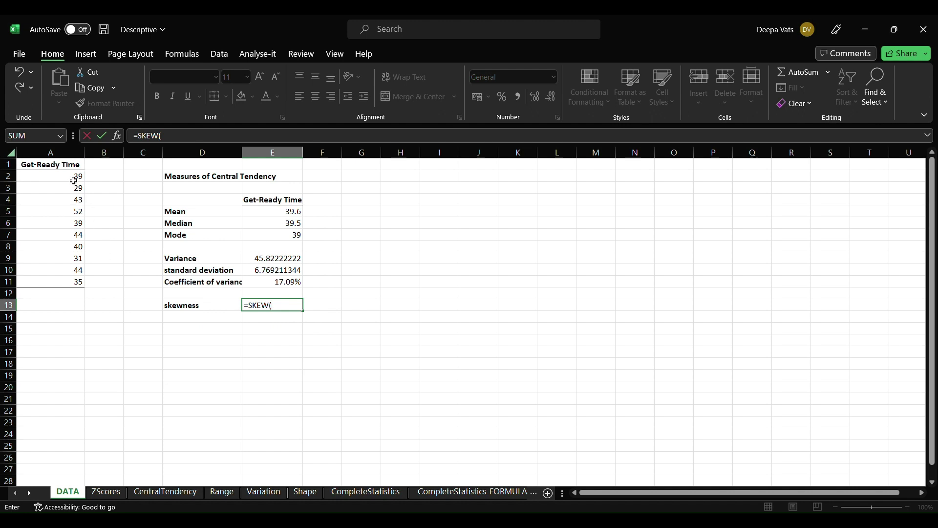
{"action": "left_click_drag", "start_coordinate": [74, 181], "coordinate": [56, 283]}
{"action": "key", "text": "Return"}
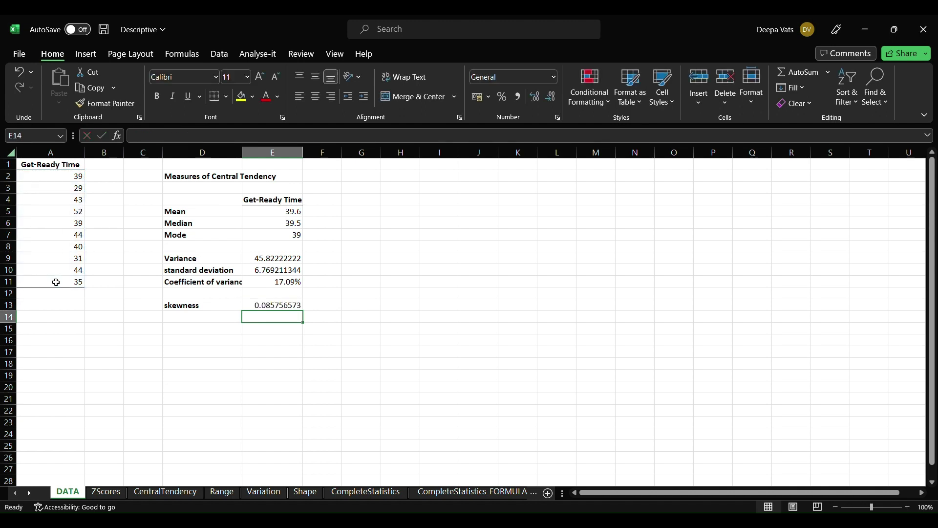
Step: Enter the label "Kurtosis" in D14 and calculate it in E14 with KURT over A2:A11
{"action": "left_click", "coordinate": [172, 320]}
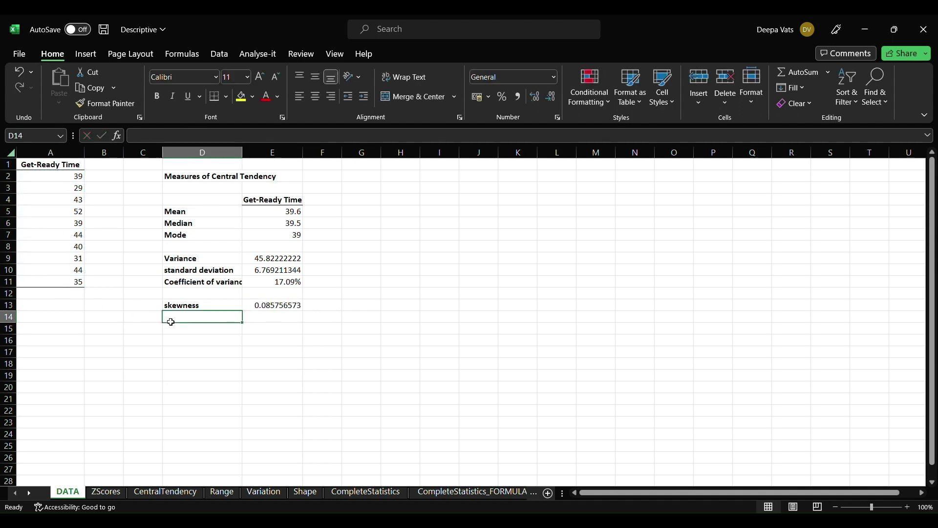
{"action": "type", "text": "kutos"}
{"action": "key", "text": "BackSpace"}
{"action": "key", "text": "BackSpace"}
{"action": "key", "text": "BackSpace"}
{"action": "key", "text": "BackSpace"}
{"action": "key", "text": "BackSpace"}
{"action": "key", "text": "ctrl+b"}
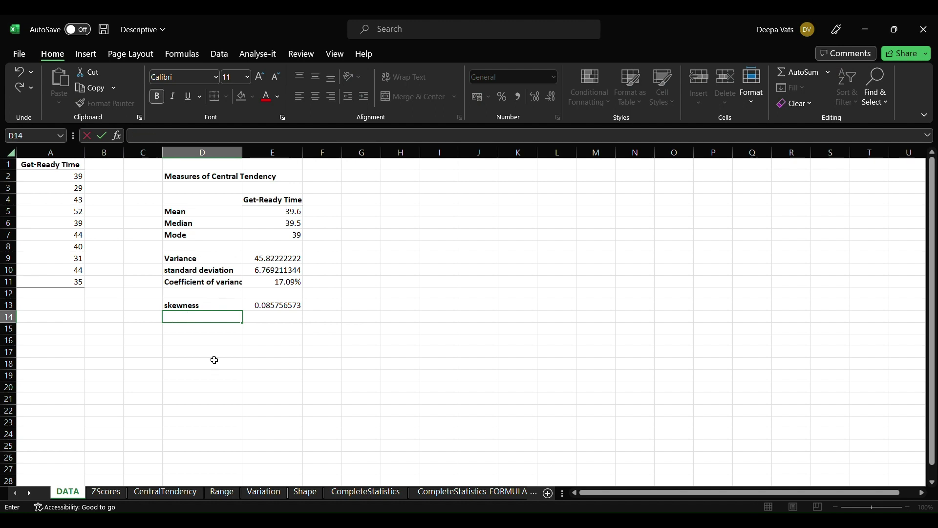
{"action": "type", "text": "Kurtosis"}
{"action": "key", "text": "Tab"}
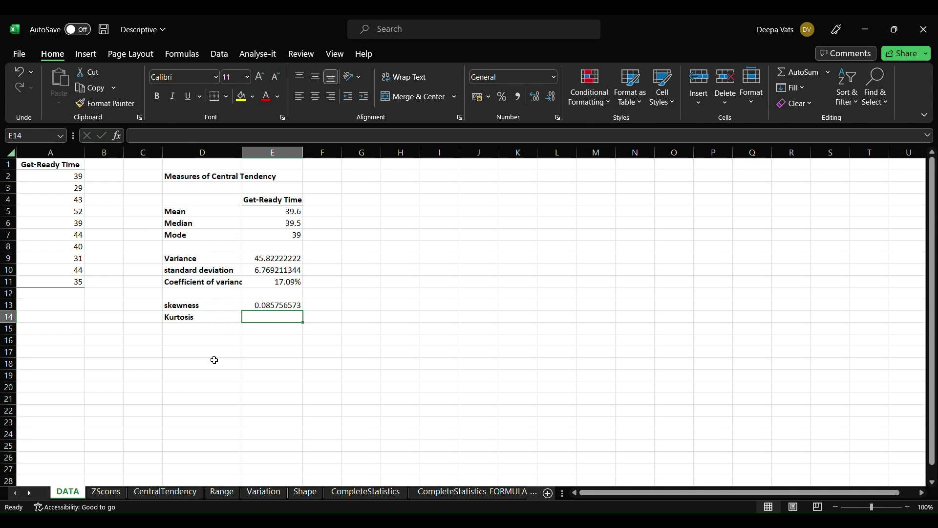
{"action": "type", "text": "=kurt"}
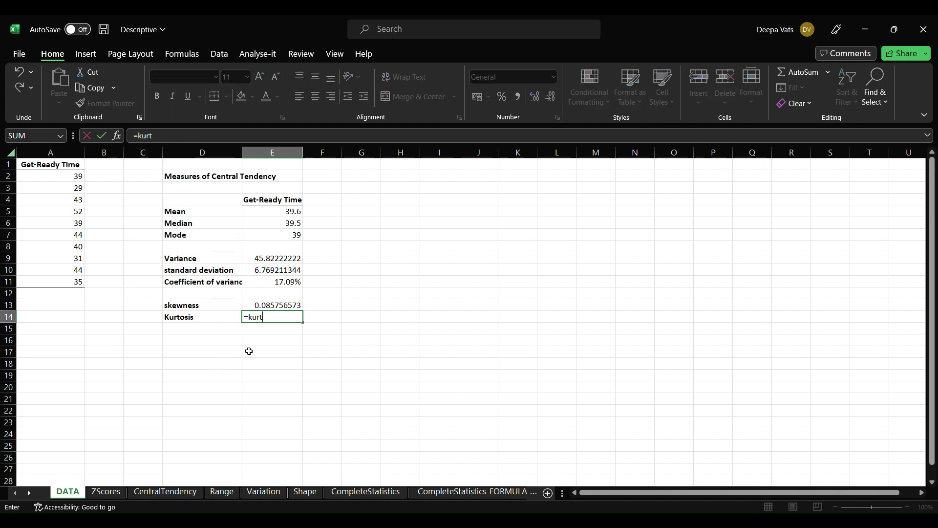
{"action": "key", "text": "Tab"}
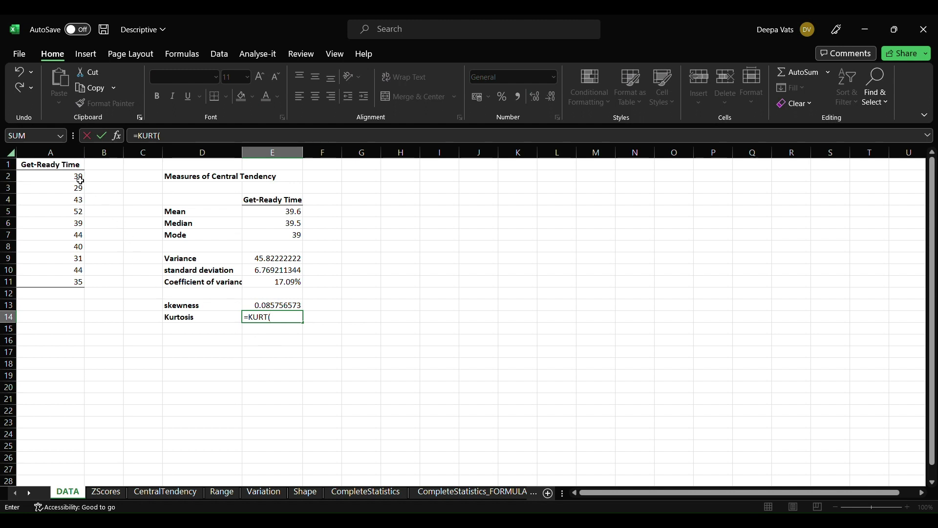
{"action": "left_click_drag", "start_coordinate": [81, 181], "coordinate": [73, 283]}
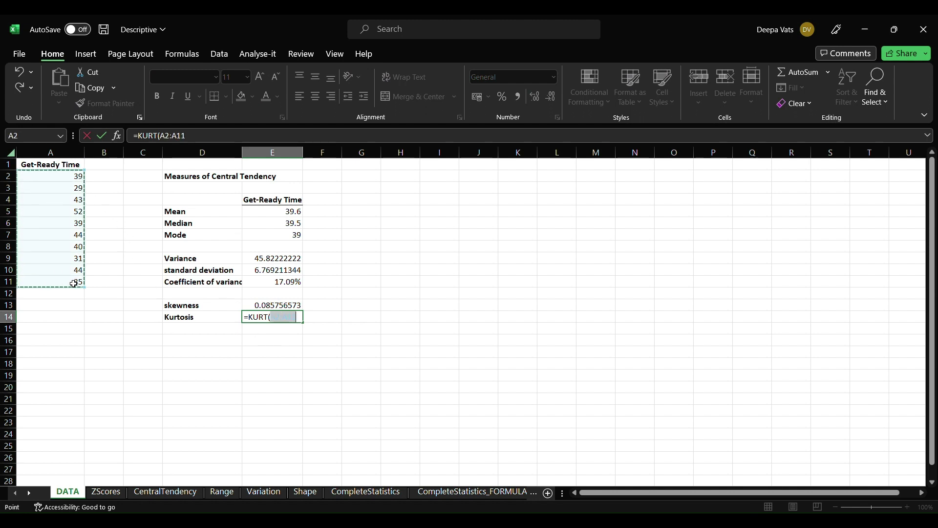
{"action": "key", "text": "Return"}
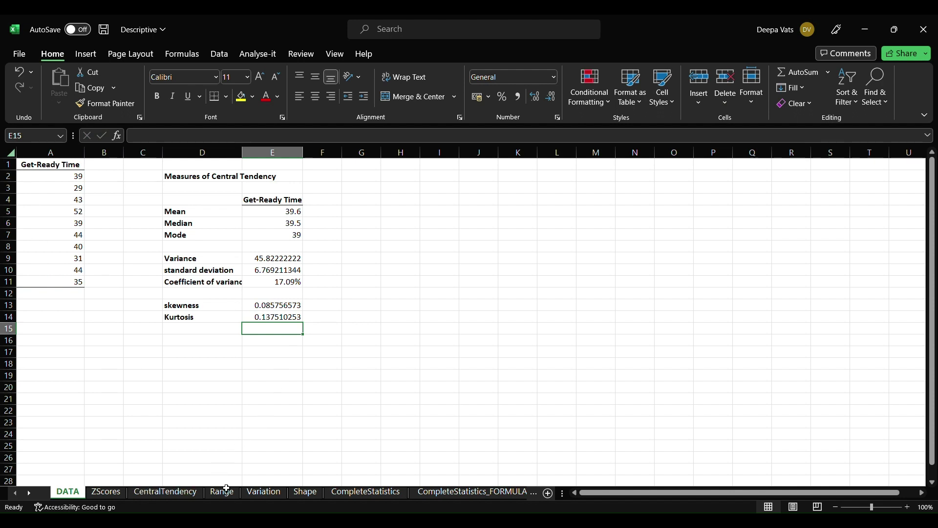
Step: Review the summary on the CompleteStatistics sheet and inspect the mean formula in B4
{"action": "left_click", "coordinate": [360, 495]}
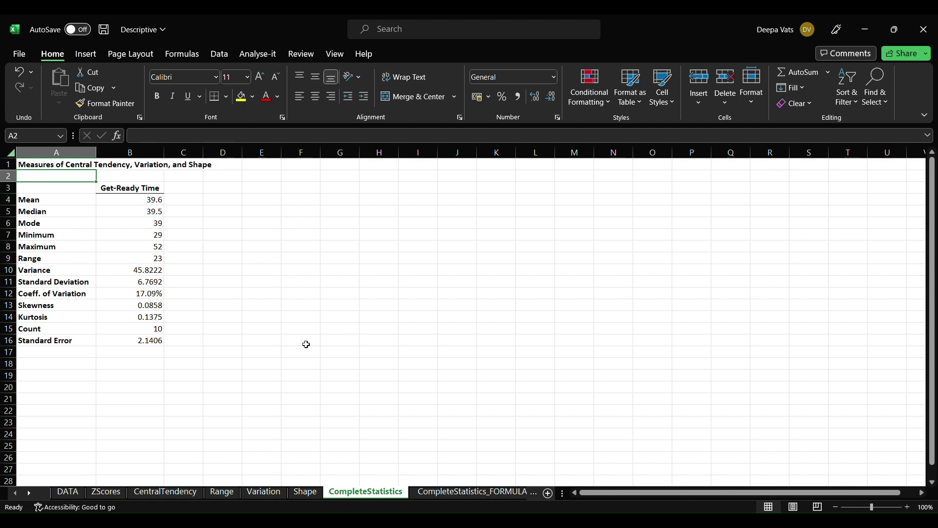
{"action": "left_click", "coordinate": [253, 251]}
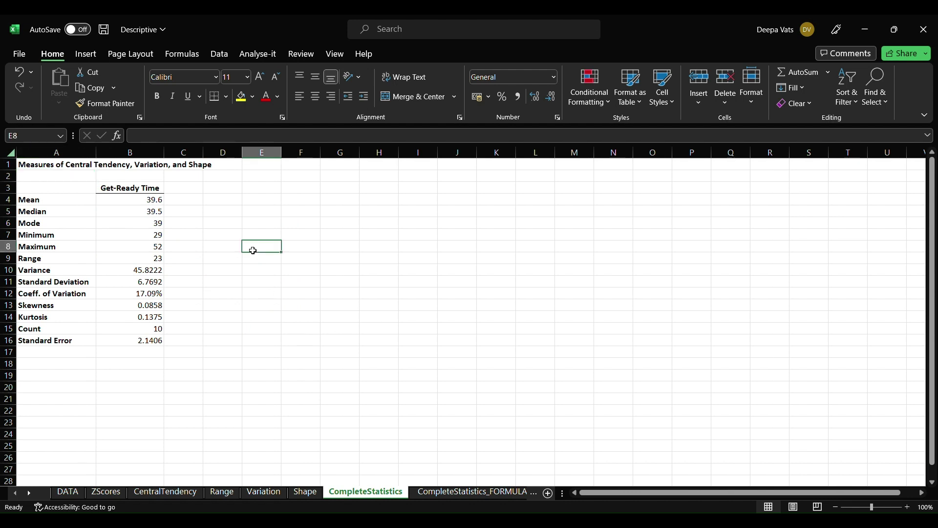
{"action": "left_click", "coordinate": [159, 202]}
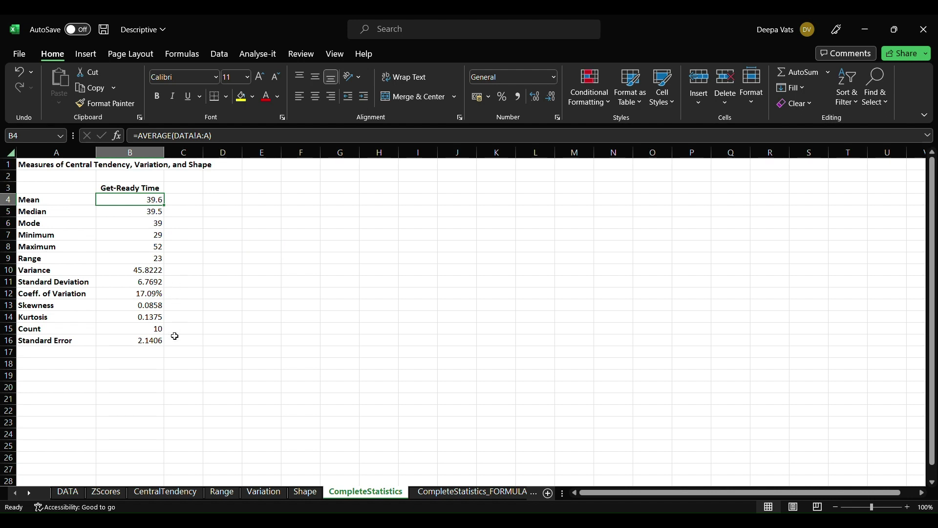
Step: Try a COUNT formula over DATA!A2:A11 in D15 of the CompleteStatistics sheet, and clear the cell
{"action": "left_click", "coordinate": [236, 330]}
{"action": "type", "text": "=co"}
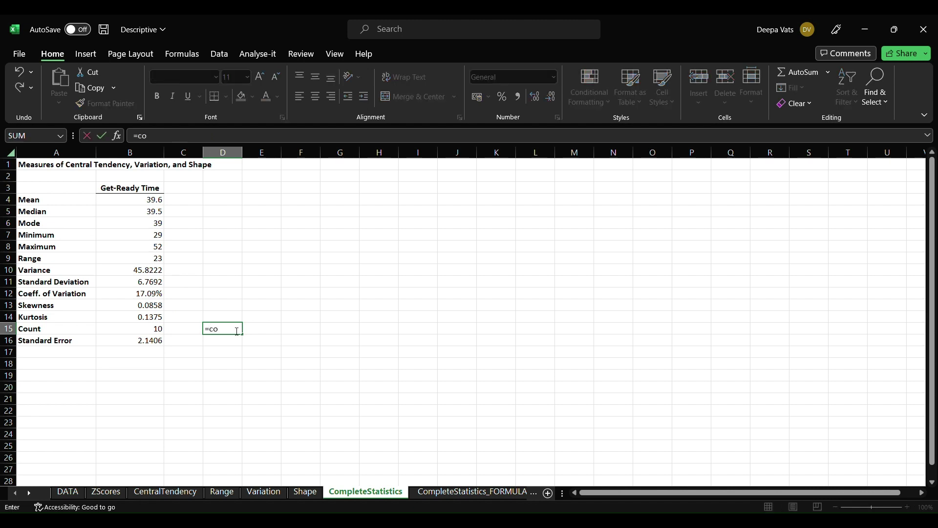
{"action": "type", "text": "unt("}
{"action": "left_click", "coordinate": [68, 492]}
{"action": "left_click_drag", "start_coordinate": [73, 176], "coordinate": [75, 280]}
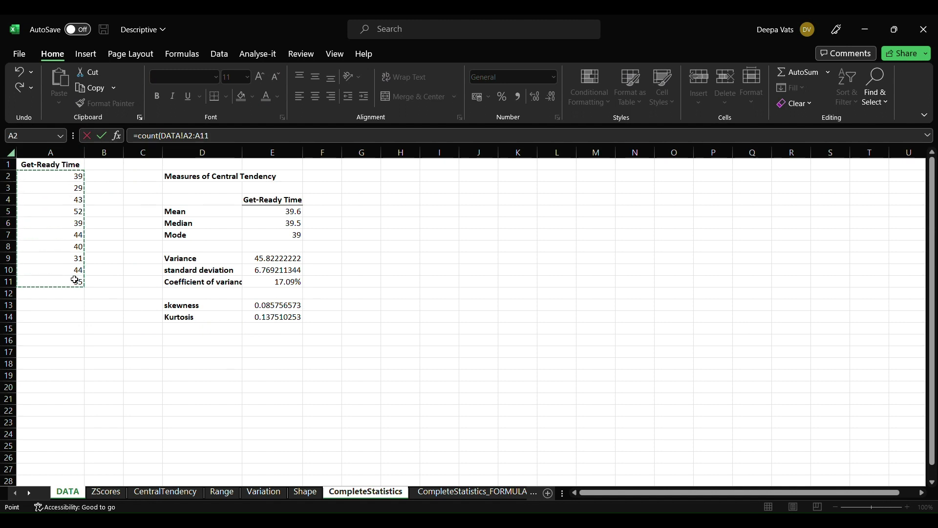
{"action": "key", "text": "Return"}
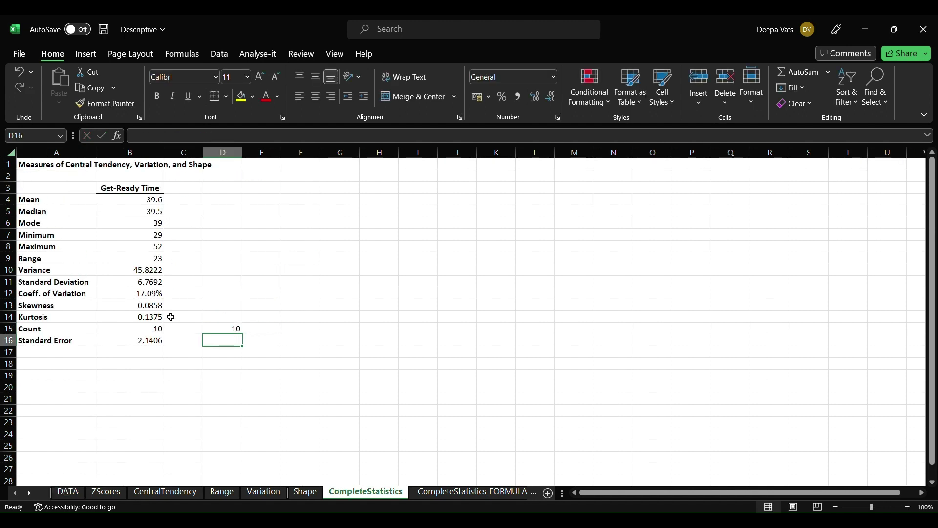
{"action": "left_click", "coordinate": [227, 332]}
{"action": "key", "text": "BackSpace"}
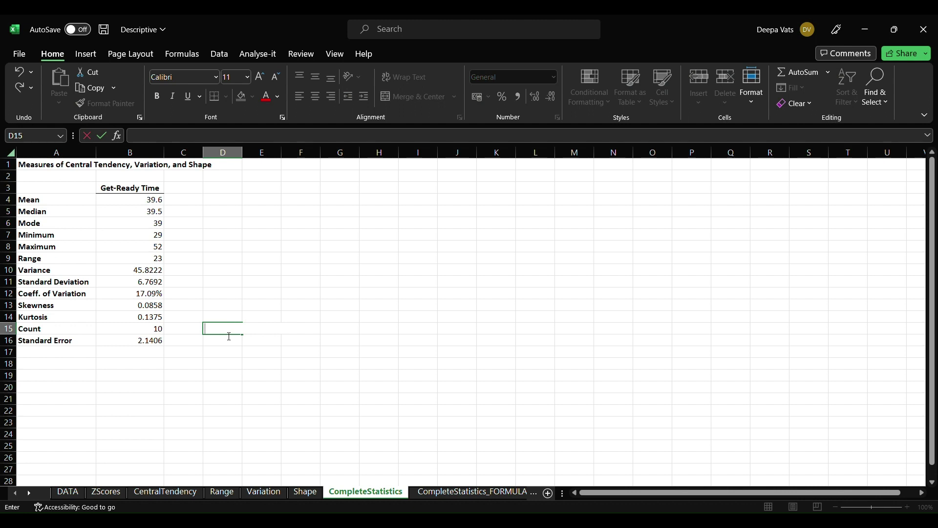
Step: Return to the get-ready times on the DATA sheet
{"action": "left_click", "coordinate": [68, 491]}
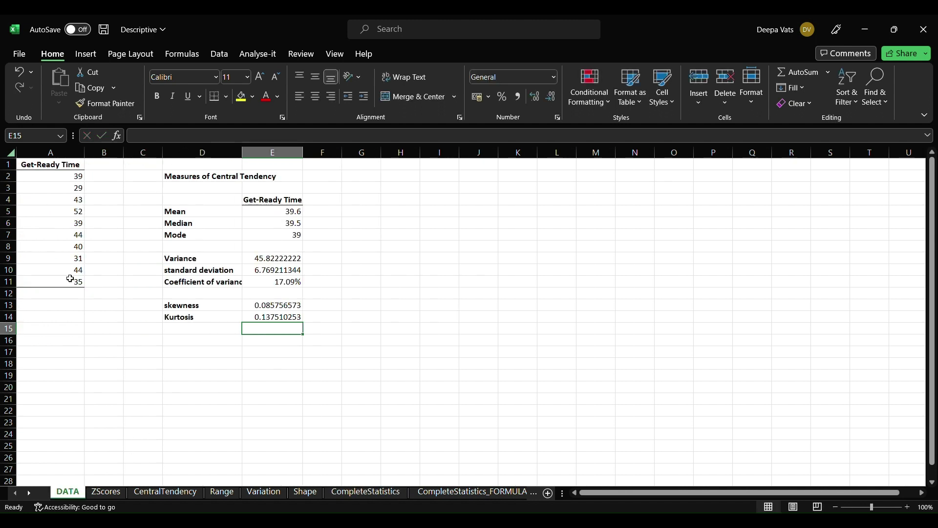
{"action": "left_click", "coordinate": [77, 186]}
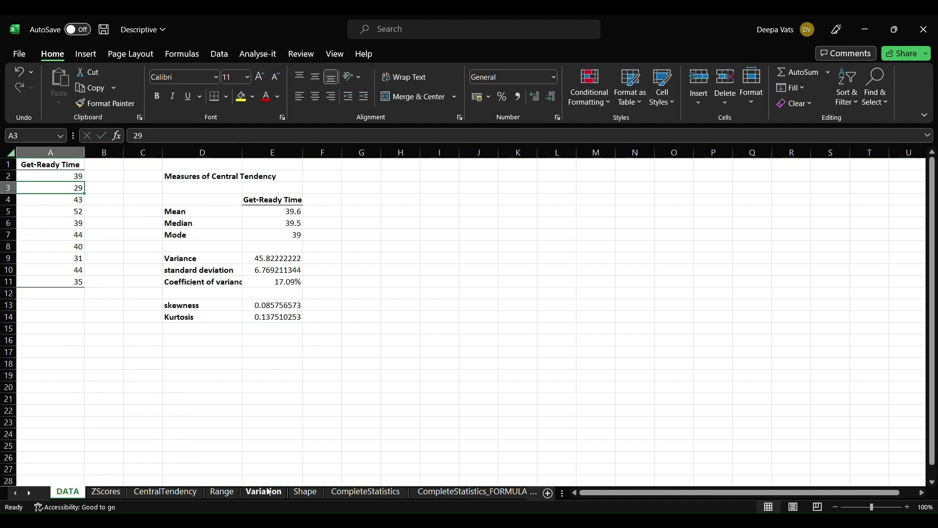
Step: Try the standard error formula =B11/SQRT(B15) in D16 of the CompleteStatistics sheet, and clear the cell
{"action": "left_click", "coordinate": [347, 494]}
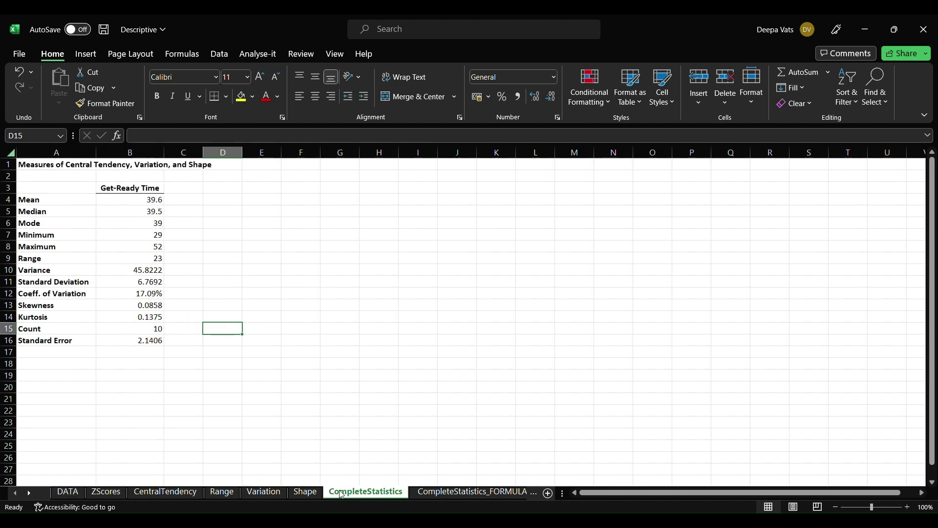
{"action": "left_click", "coordinate": [155, 342]}
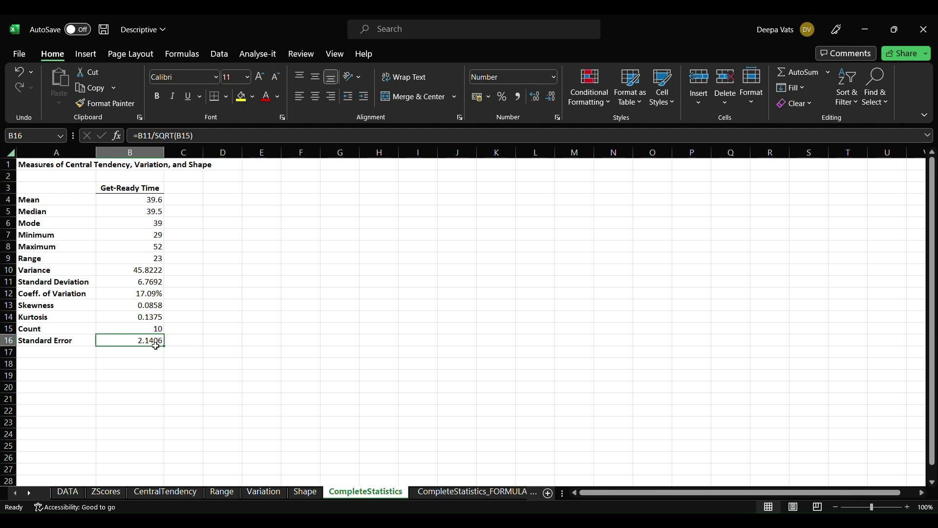
{"action": "left_click", "coordinate": [225, 343]}
{"action": "type", "text": "="}
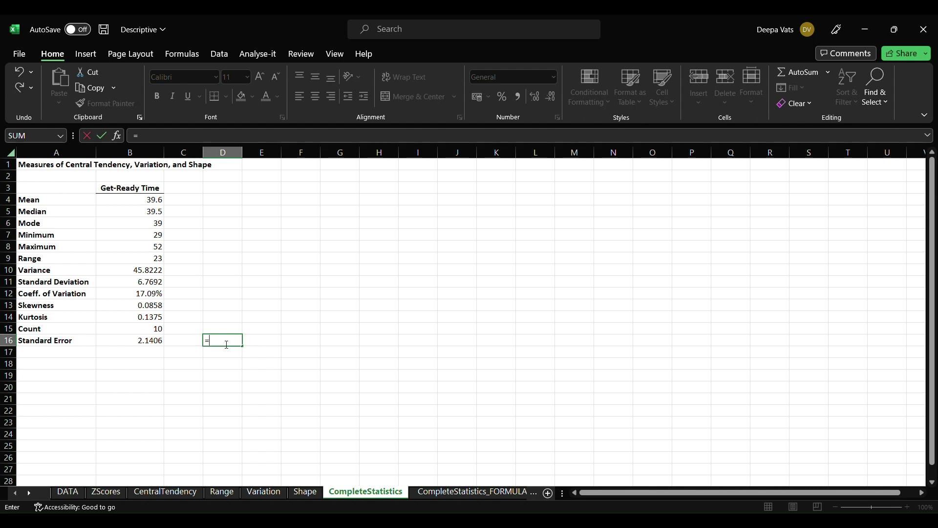
{"action": "type", "text": "b11"}
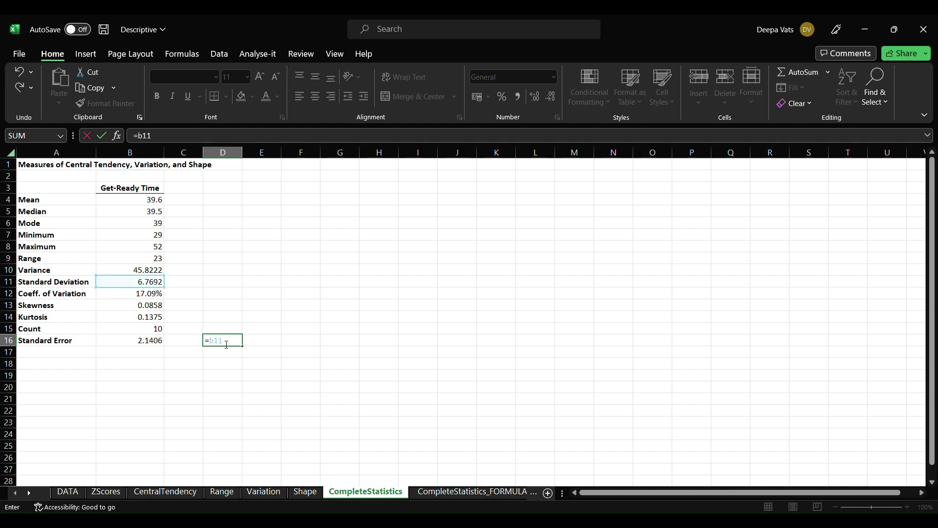
{"action": "type", "text": "/sqrt9"}
{"action": "key", "text": "BackSpace"}
{"action": "type", "text": "("}
{"action": "type", "text": "b15"}
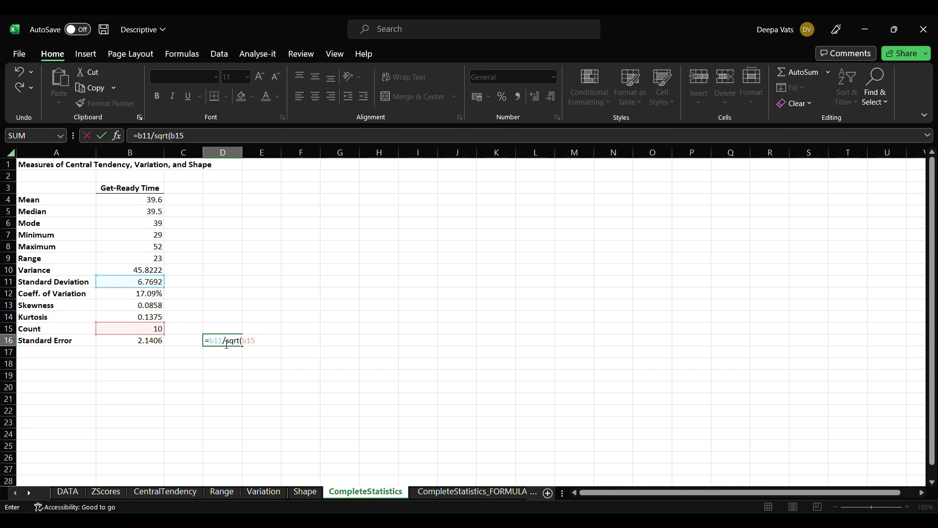
{"action": "type", "text": ")"}
{"action": "key", "text": "Return"}
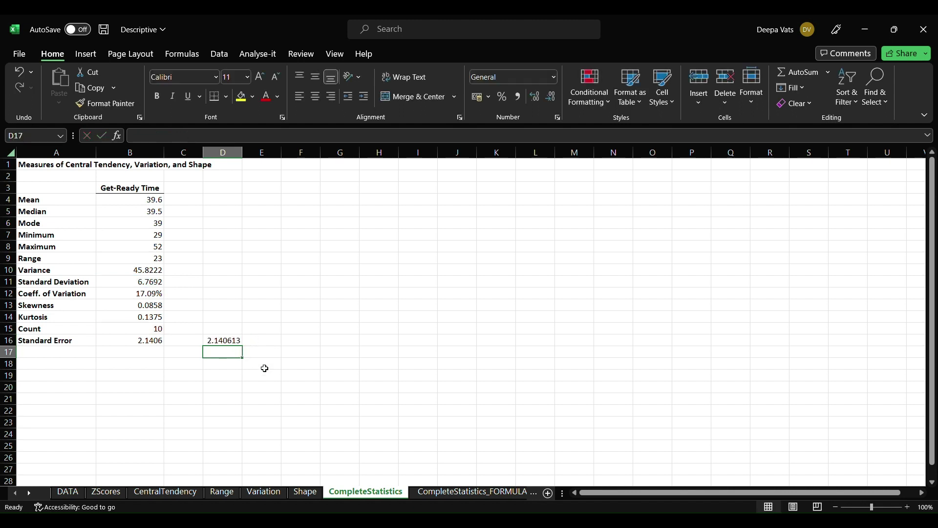
{"action": "left_click", "coordinate": [231, 344]}
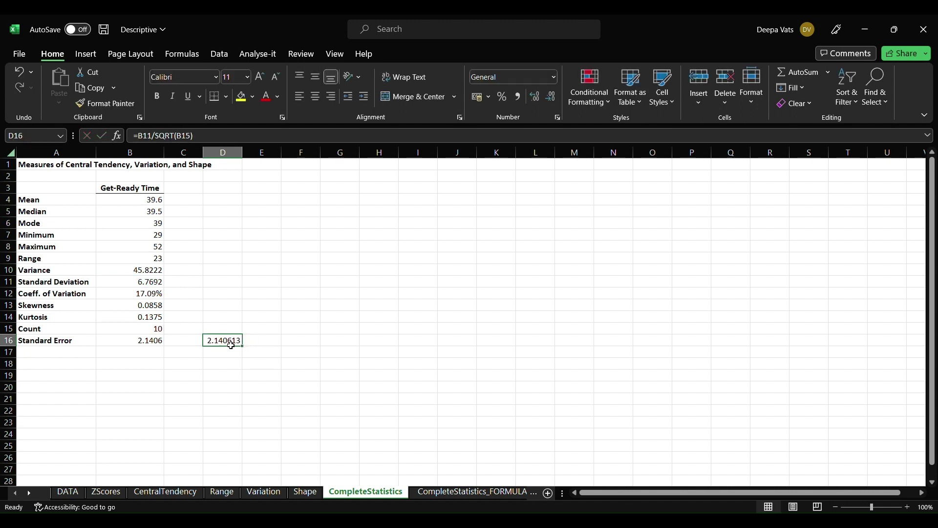
{"action": "key", "text": "Delete"}
{"action": "left_click", "coordinate": [306, 367]}
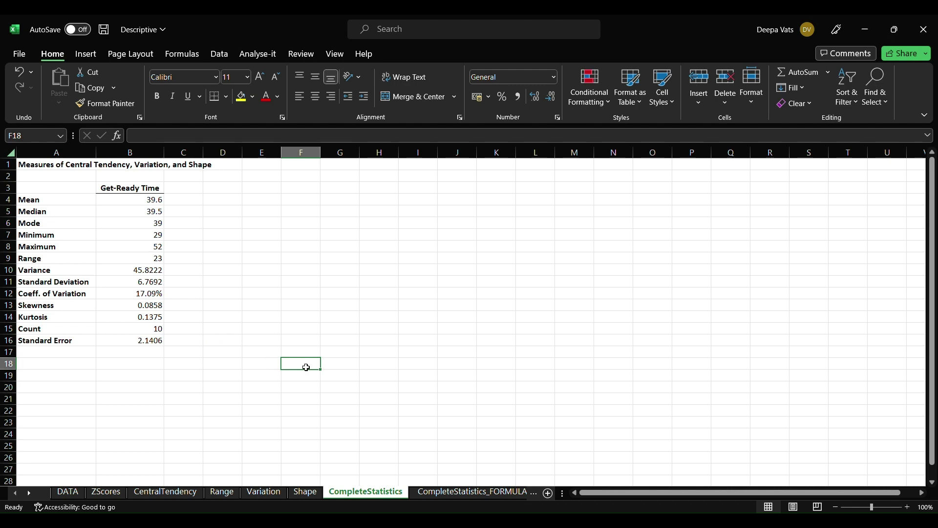
Step: Review the formulas behind each statistic in B4 through B16, from the mean down to the standard error
{"action": "left_click", "coordinate": [156, 204]}
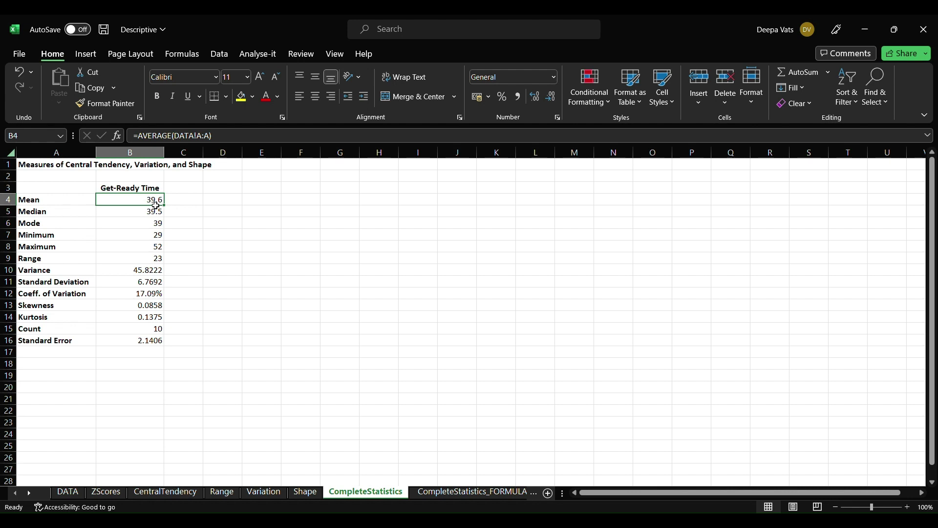
{"action": "key", "text": "Down"}
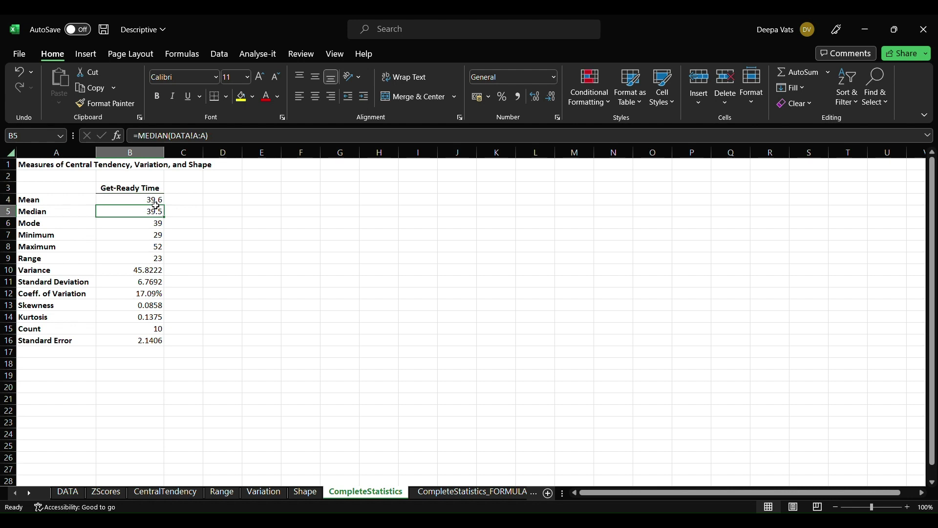
{"action": "key", "text": "Down"}
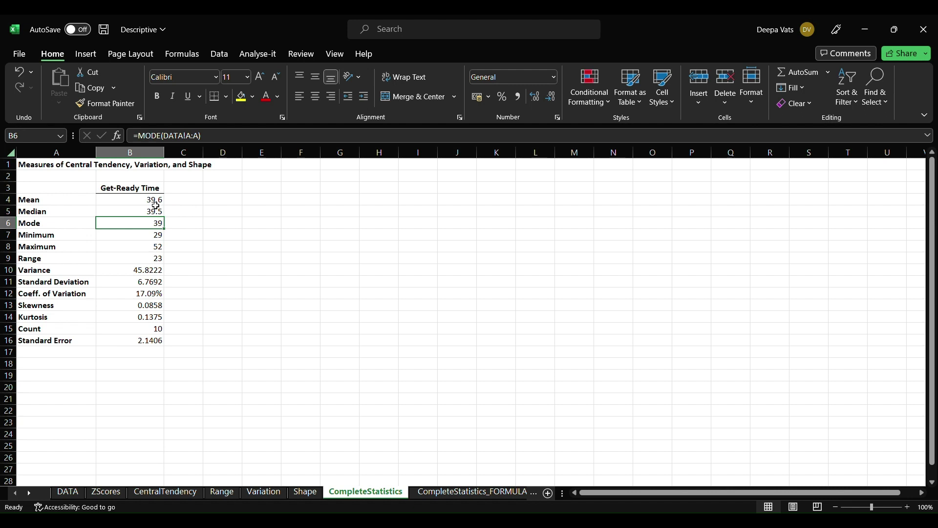
{"action": "key", "text": "Down"}
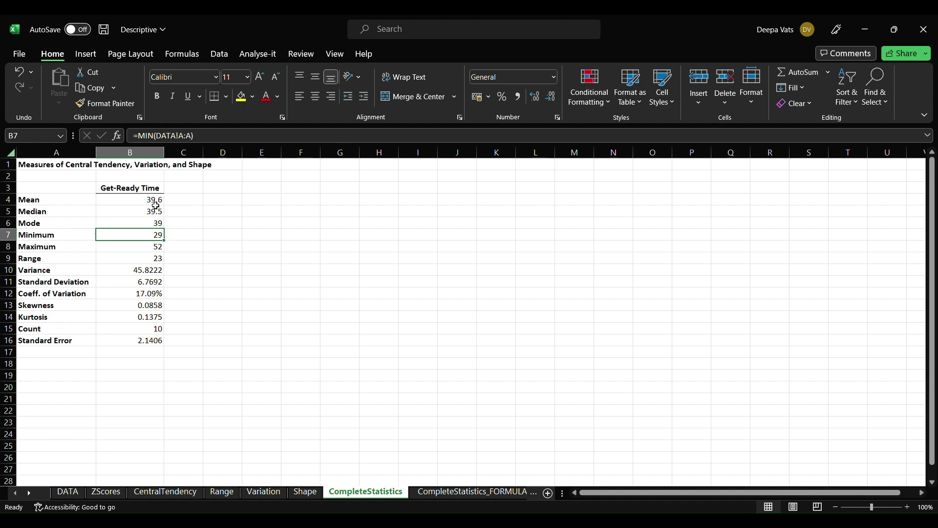
{"action": "key", "text": "Down"}
{"action": "key", "text": "Down"}
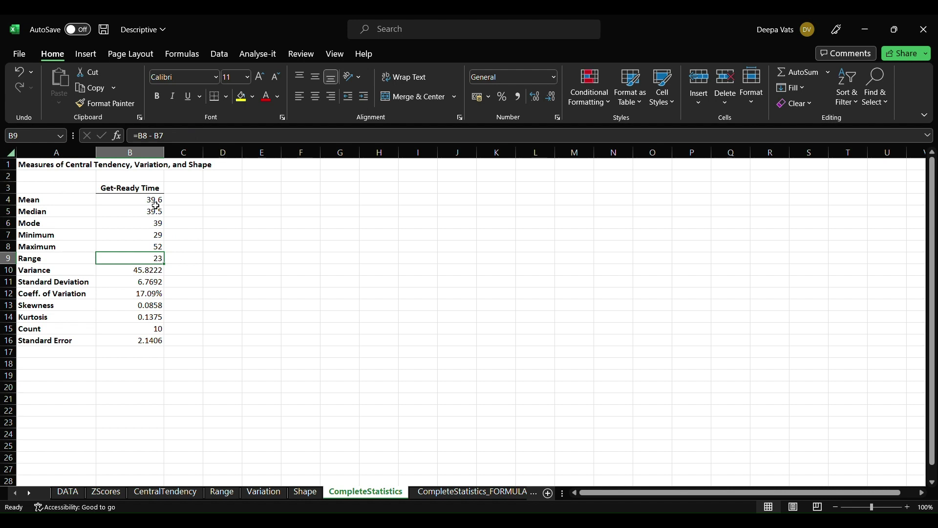
{"action": "key", "text": "Down"}
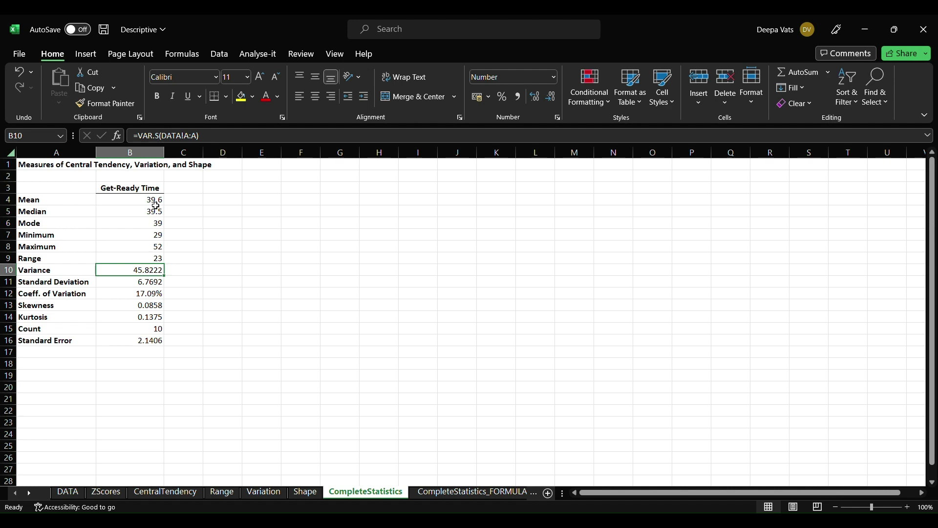
{"action": "key", "text": "Down"}
{"action": "key", "text": "Down"}
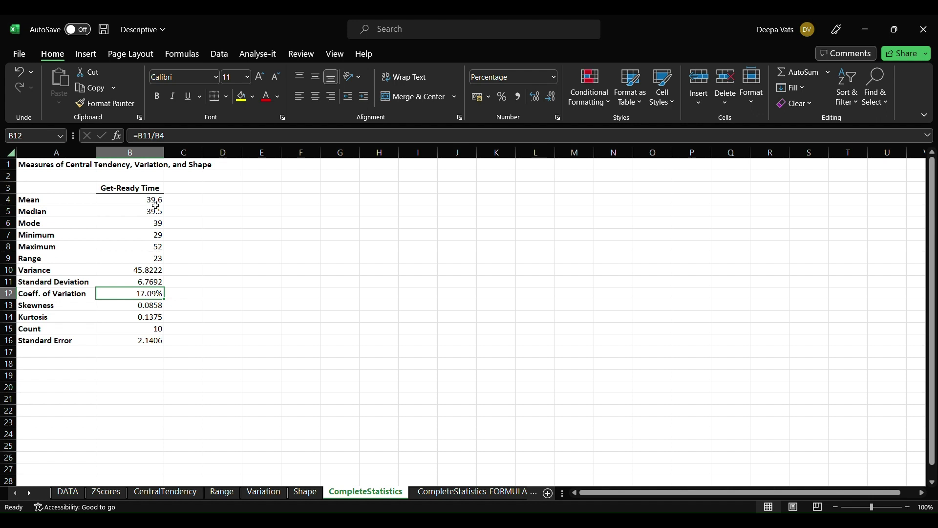
{"action": "key", "text": "Down"}
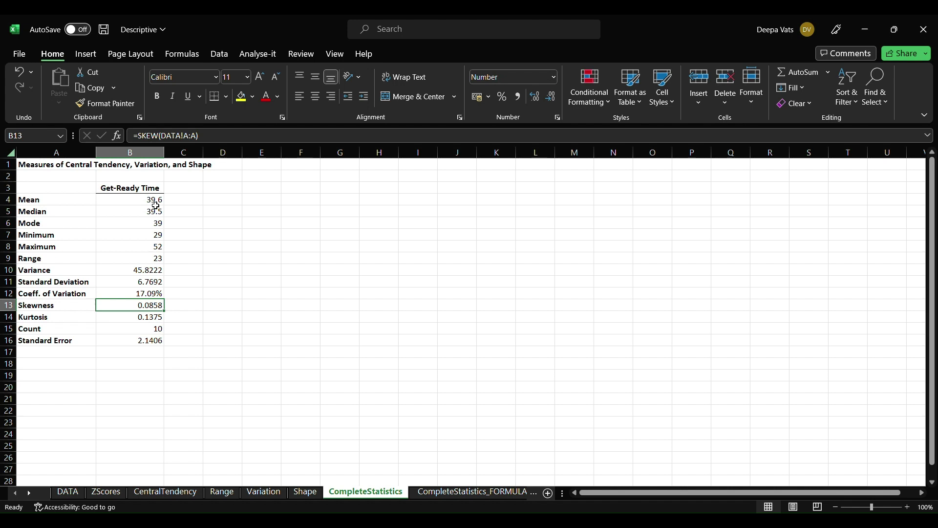
{"action": "key", "text": "Down"}
{"action": "key", "text": "Down"}
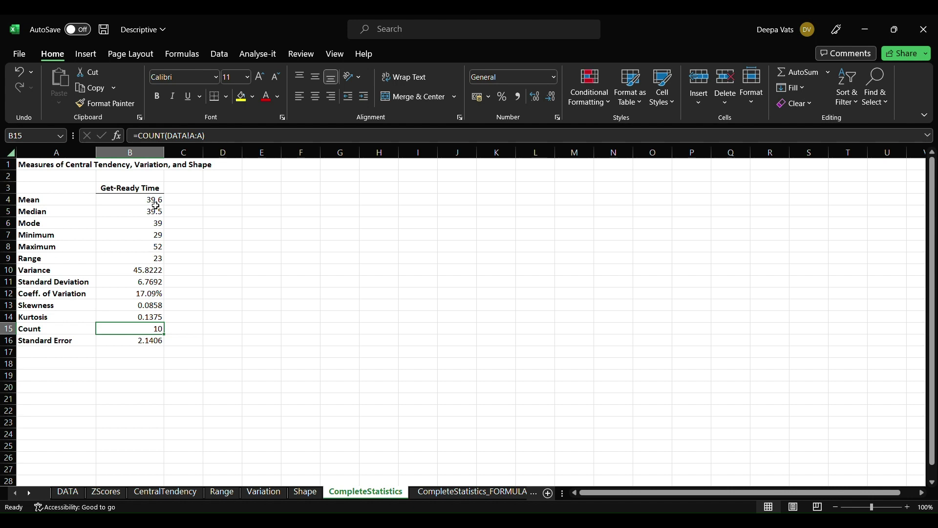
{"action": "key", "text": "Down"}
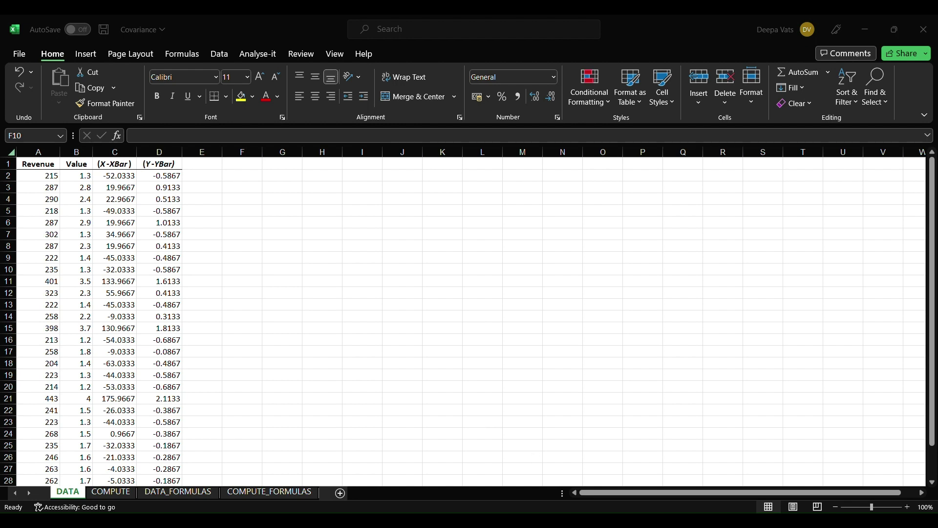
Step: Switch to the Covariance workbook and examine the Revenue and Value columns on its DATA sheet
{"action": "key", "text": "alt+Tab"}
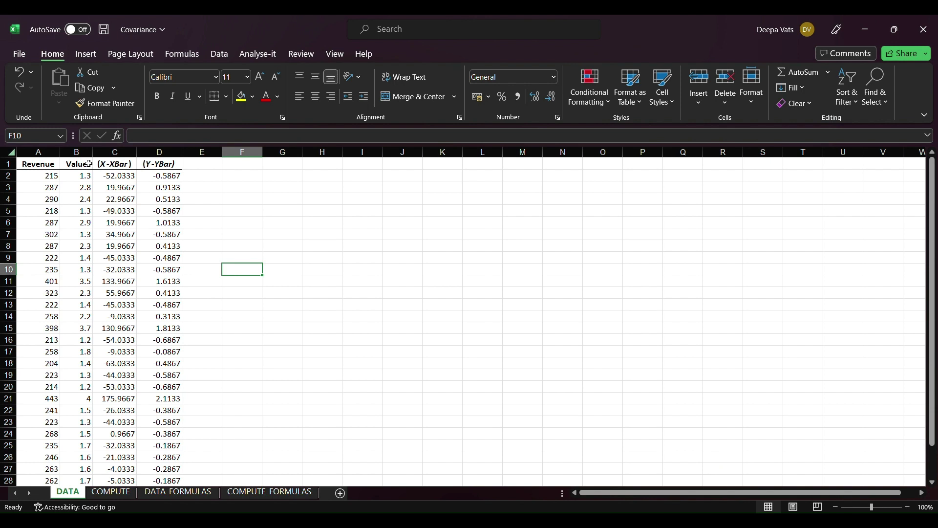
{"action": "left_click", "coordinate": [52, 154]}
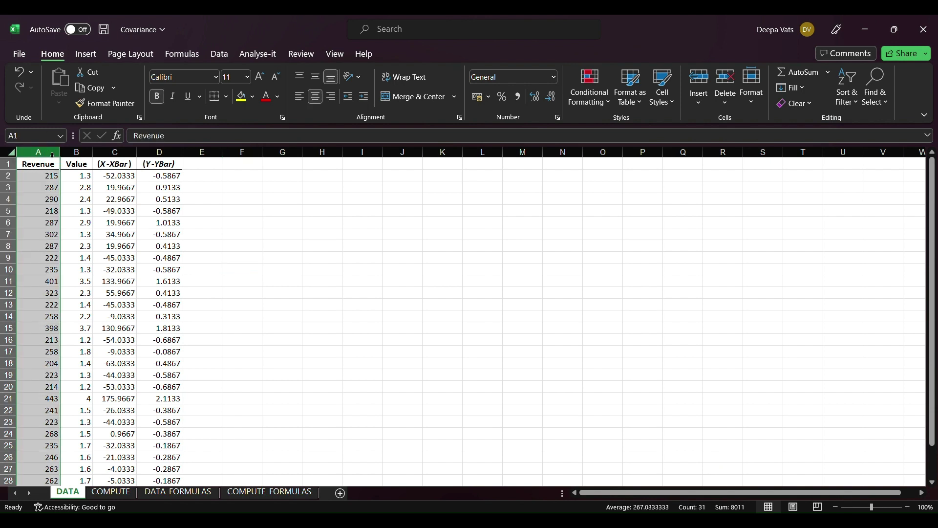
{"action": "left_click", "coordinate": [80, 155]}
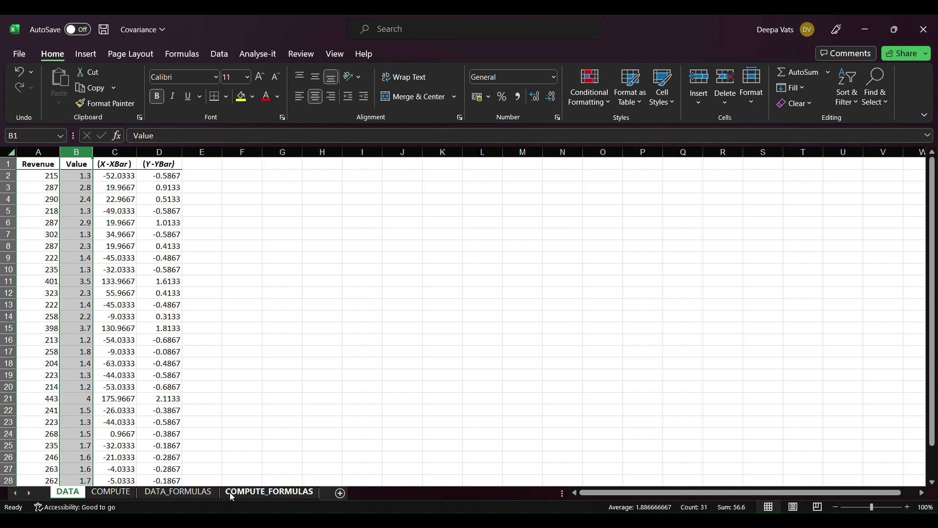
Step: Examine the DATA_FORMULAS sheet and the XBar and YBar formulas on COMPUTE_FORMULAS, and return to the DATA sheet
{"action": "left_click", "coordinate": [205, 493]}
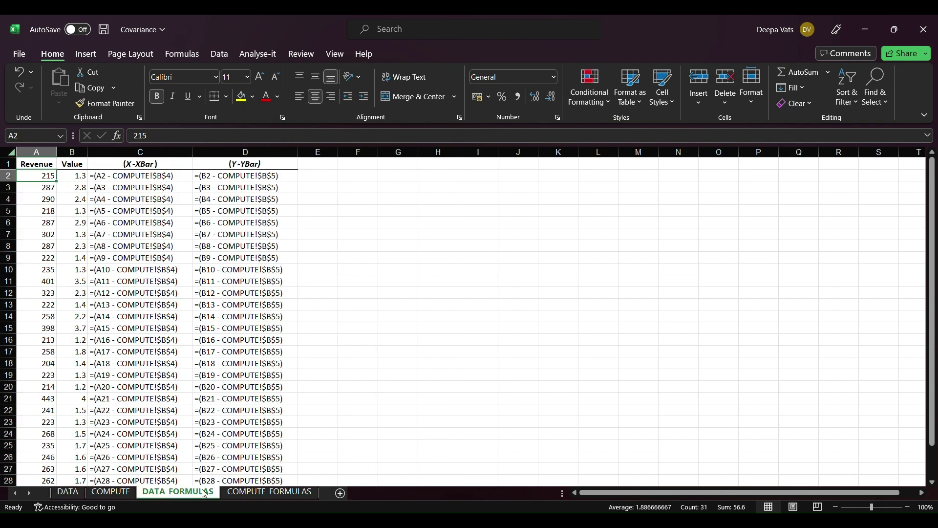
{"action": "left_click", "coordinate": [241, 493]}
{"action": "left_click", "coordinate": [77, 201]}
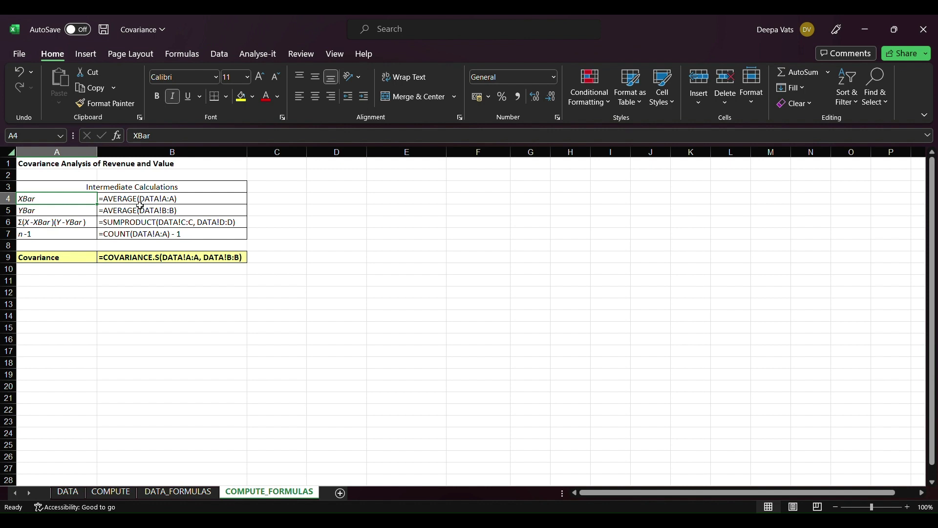
{"action": "key", "text": "Right"}
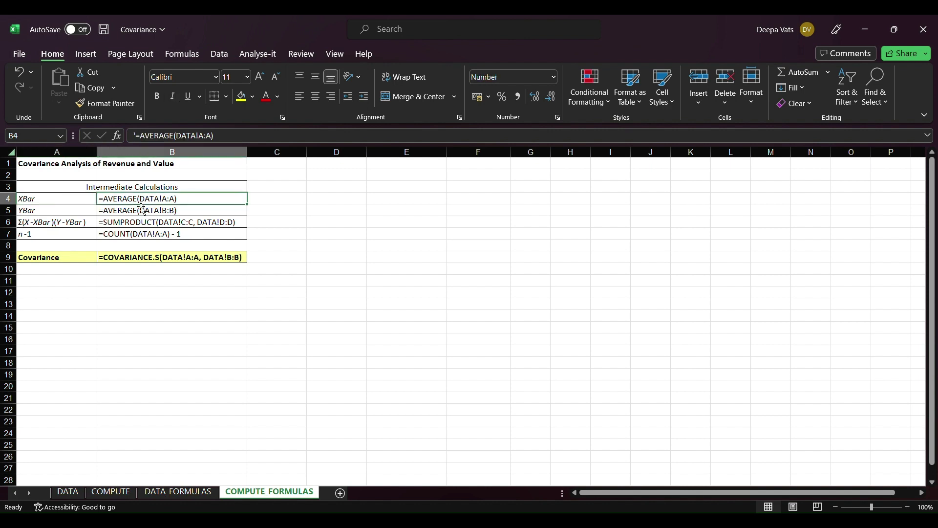
{"action": "key", "text": "Down"}
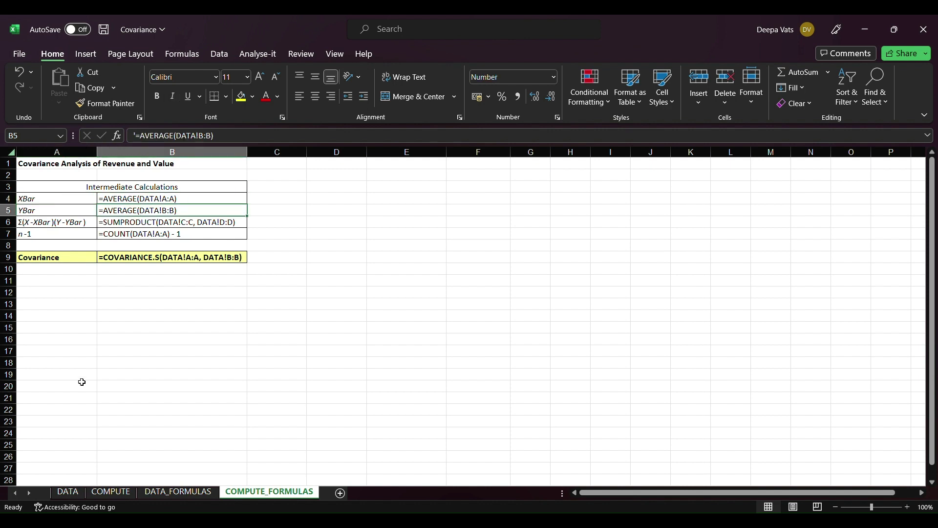
{"action": "left_click", "coordinate": [68, 492]}
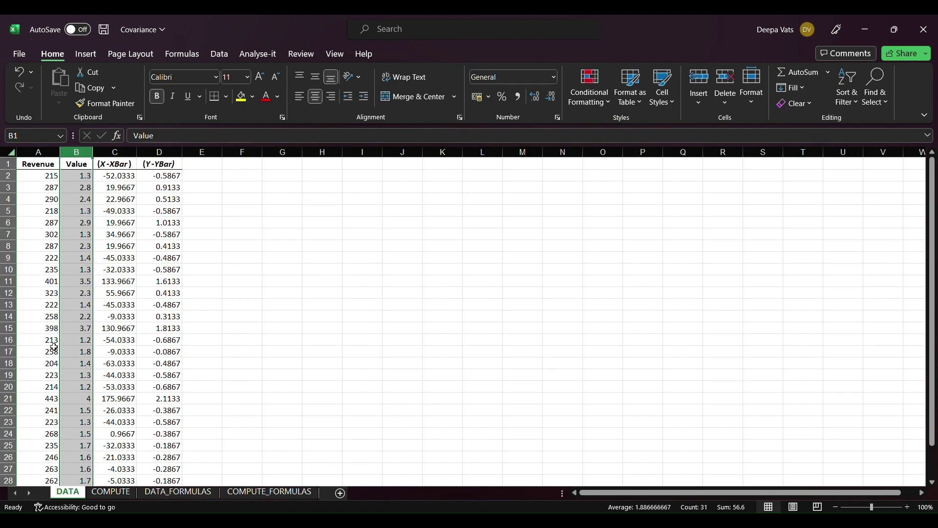
{"action": "left_click", "coordinate": [269, 492]}
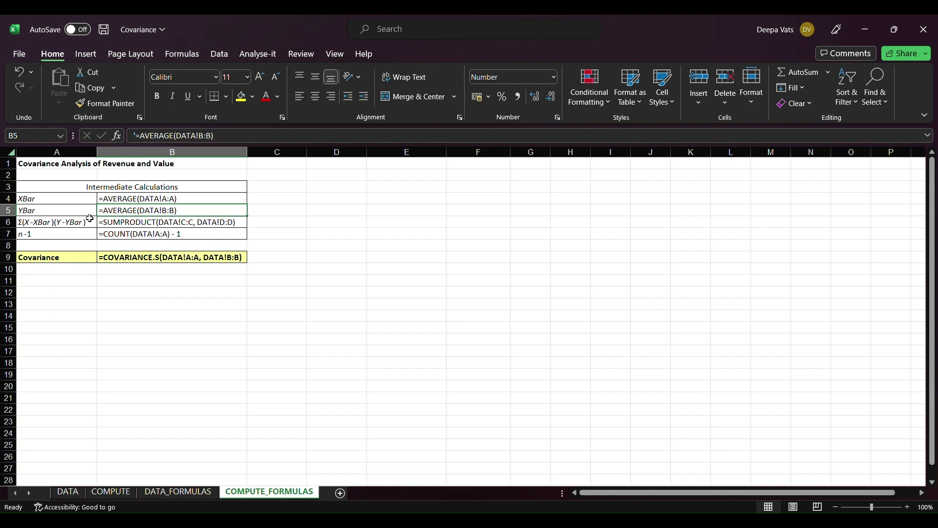
{"action": "left_click", "coordinate": [316, 227]}
{"action": "type", "text": "="}
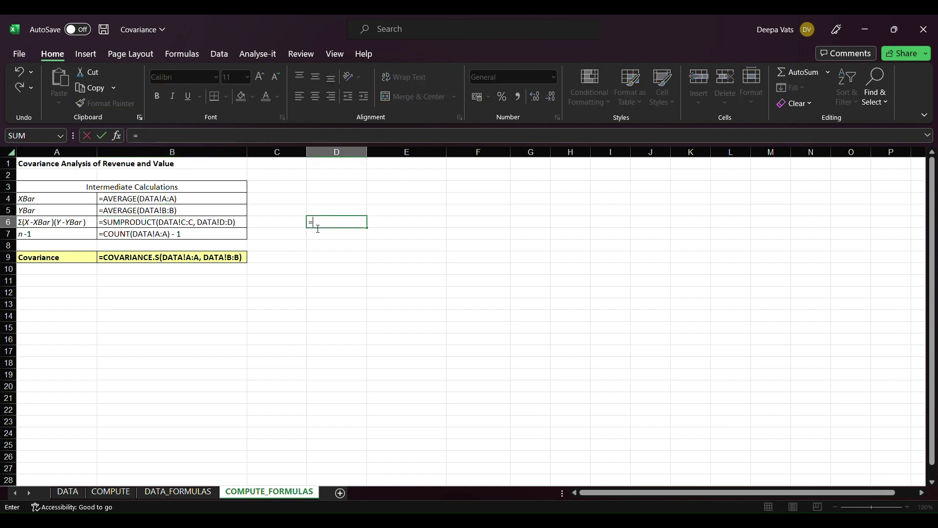
{"action": "type", "text": "sumpr"}
{"action": "double_click", "coordinate": [355, 236]}
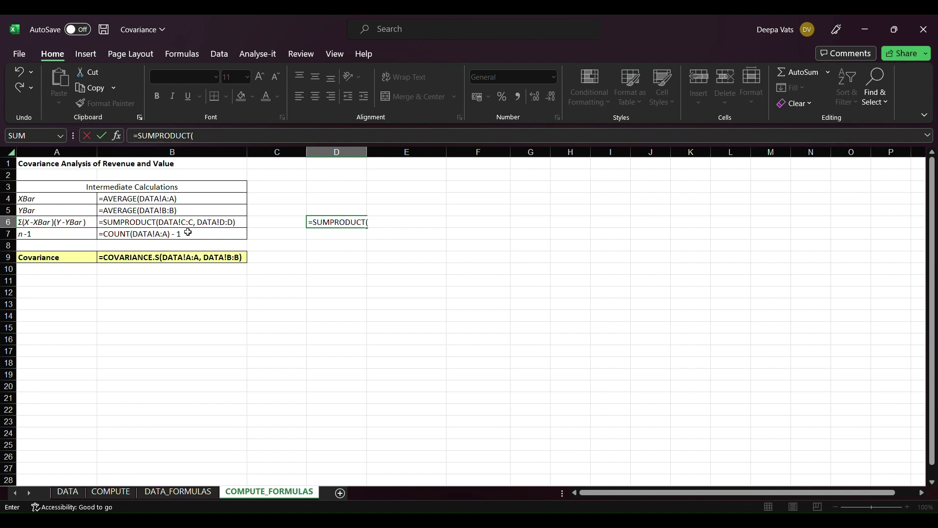
{"action": "left_click", "coordinate": [68, 491]}
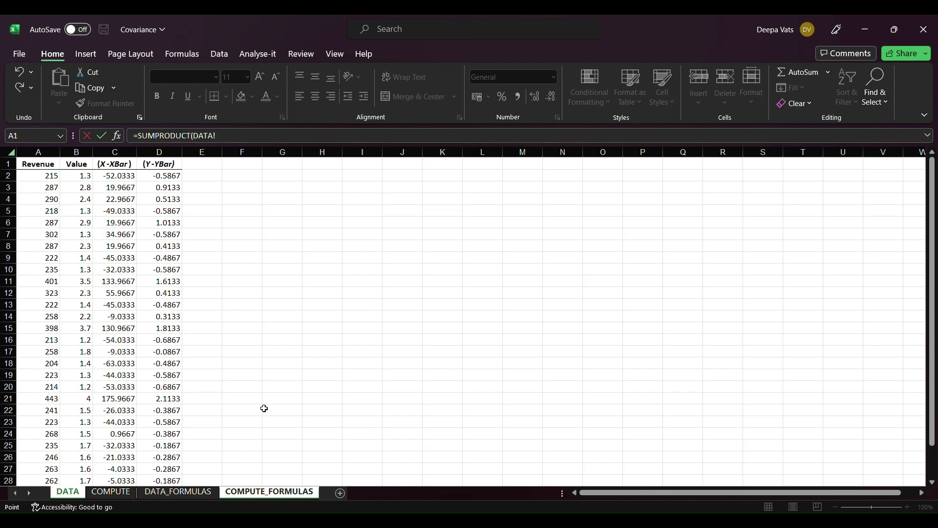
{"action": "left_click", "coordinate": [431, 313]}
{"action": "left_click", "coordinate": [263, 493]}
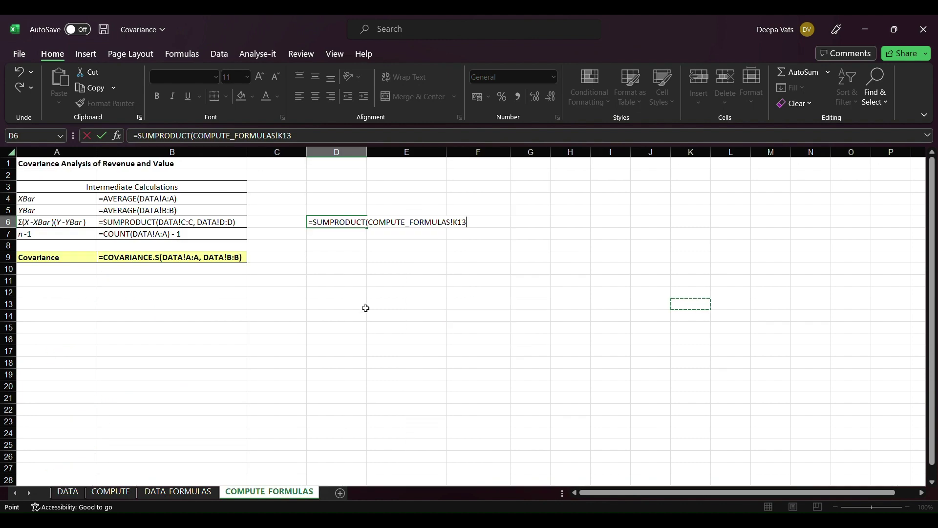
{"action": "key", "text": "BackSpace"}
{"action": "key", "text": "BackSpace"}
{"action": "key", "text": "BackSpace"}
{"action": "key", "text": "BackSpace"}
{"action": "key", "text": "BackSpace"}
{"action": "key", "text": "BackSpace"}
{"action": "key", "text": "BackSpace"}
{"action": "key", "text": "BackSpace"}
{"action": "key", "text": "BackSpace"}
{"action": "key", "text": "BackSpace"}
{"action": "key", "text": "BackSpace"}
{"action": "key", "text": "BackSpace"}
{"action": "key", "text": "BackSpace"}
{"action": "key", "text": "BackSpace"}
{"action": "key", "text": "BackSpace"}
{"action": "key", "text": "BackSpace"}
{"action": "key", "text": "BackSpace"}
{"action": "key", "text": "BackSpace"}
{"action": "key", "text": "BackSpace"}
{"action": "key", "text": "BackSpace"}
{"action": "key", "text": "BackSpace"}
{"action": "left_click", "coordinate": [385, 292]}
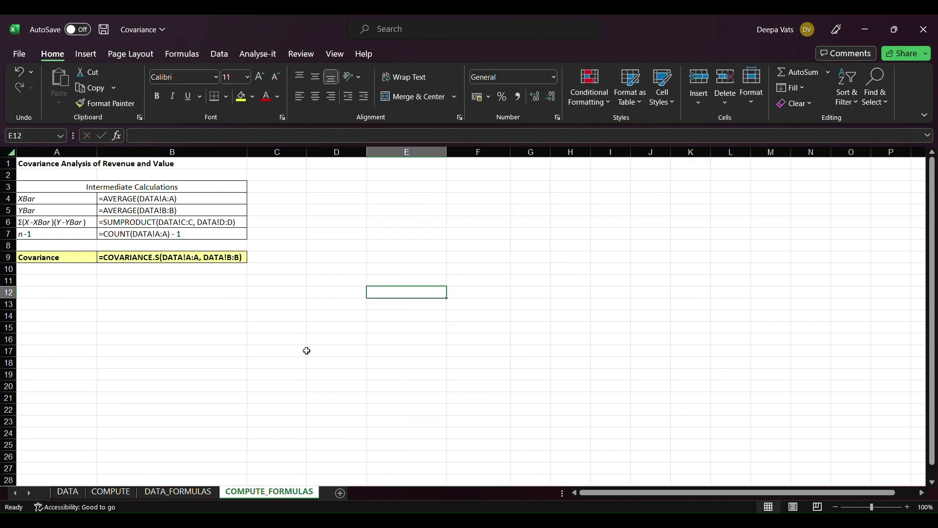
Step: Inspect the X-XBar formula in C3 of the DATA sheet and the matching deviation formulas on DATA_FORMULAS
{"action": "left_click", "coordinate": [68, 492]}
{"action": "left_click", "coordinate": [129, 188]}
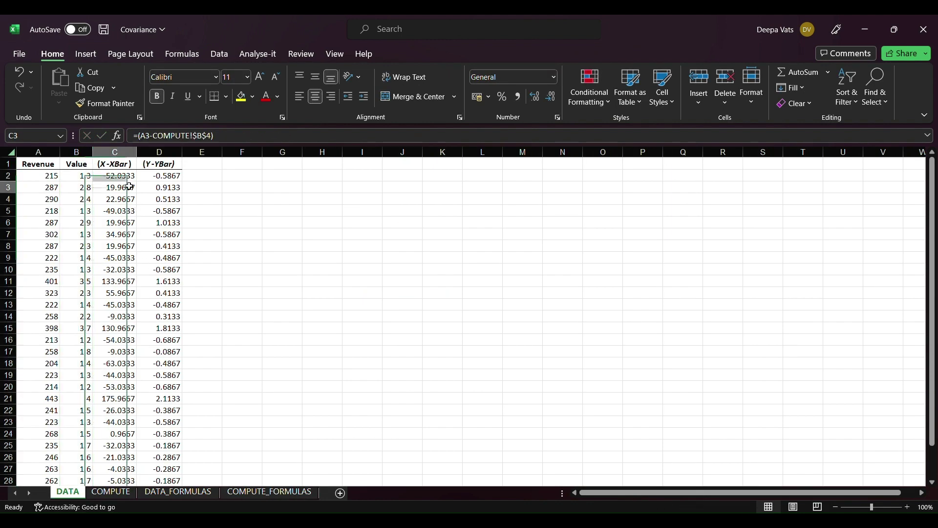
{"action": "left_click", "coordinate": [191, 494]}
{"action": "left_click", "coordinate": [386, 376]}
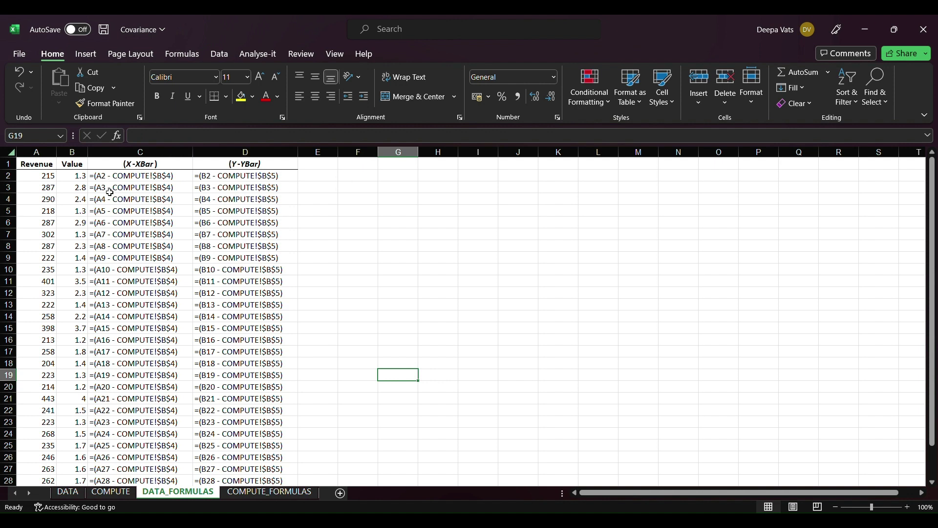
{"action": "left_click", "coordinate": [40, 177]}
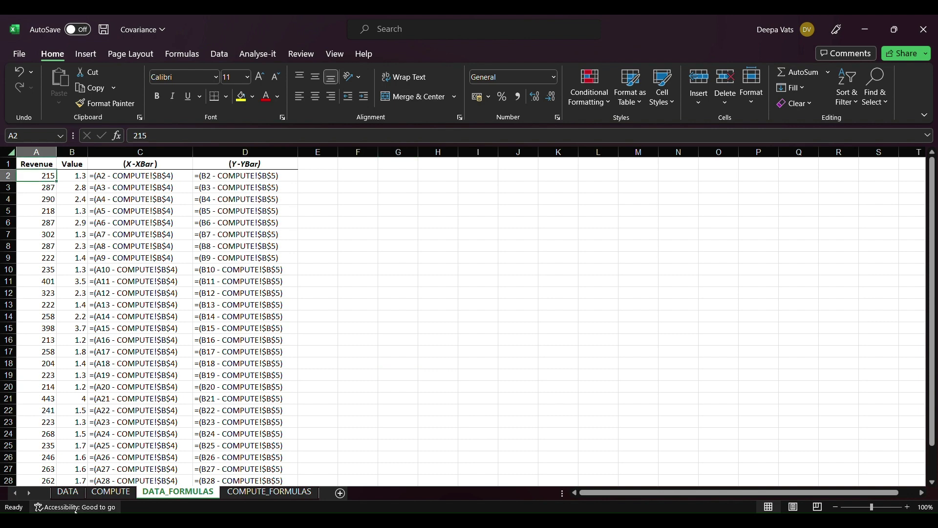
Step: Check the XBar and YBar results on the COMPUTE sheet and return to the DATA sheet
{"action": "left_click", "coordinate": [109, 493]}
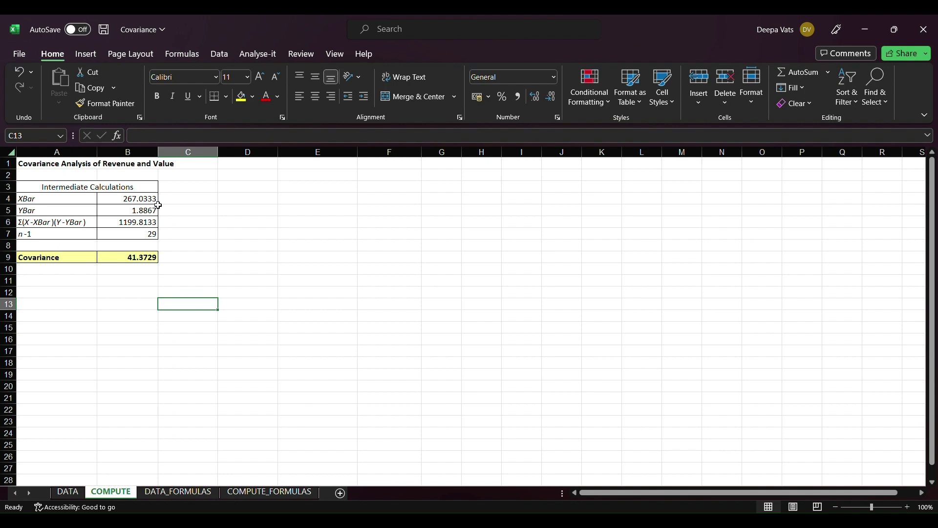
{"action": "left_click", "coordinate": [67, 492]}
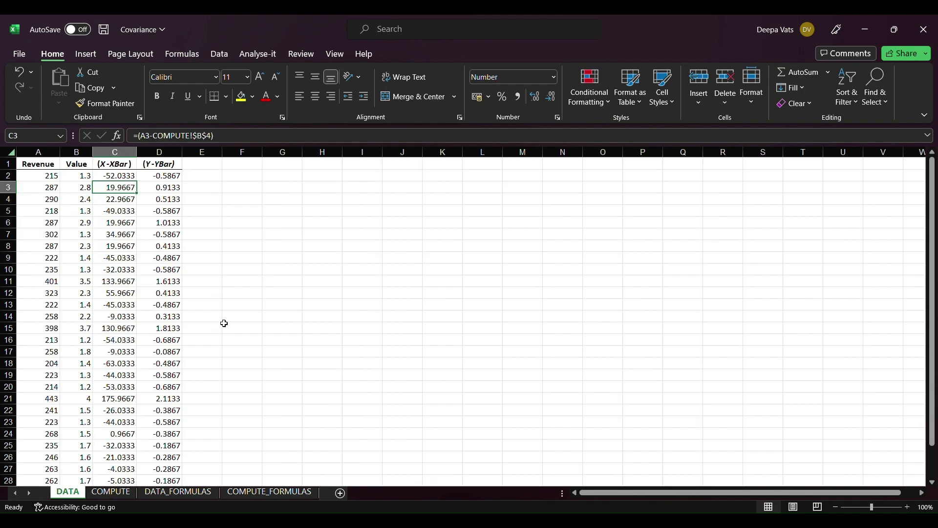
{"action": "left_click", "coordinate": [254, 192]}
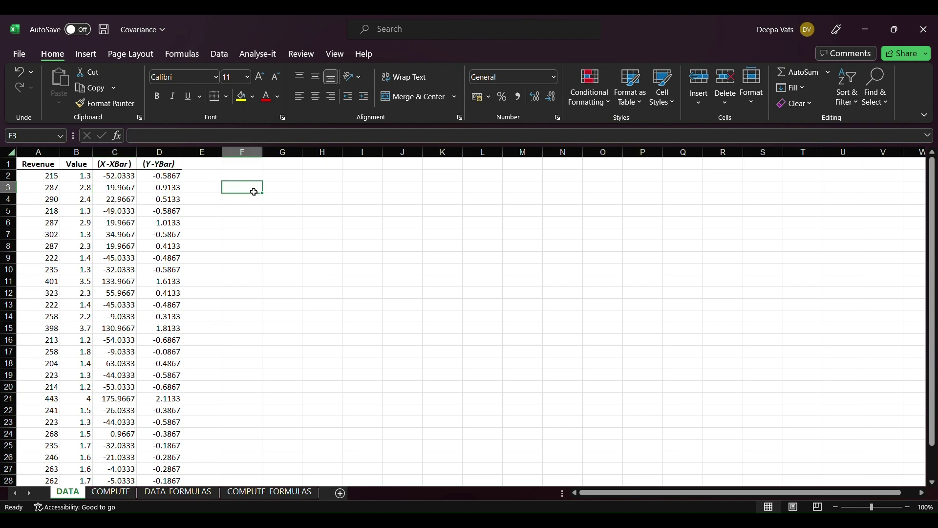
{"action": "type", "text": "=("}
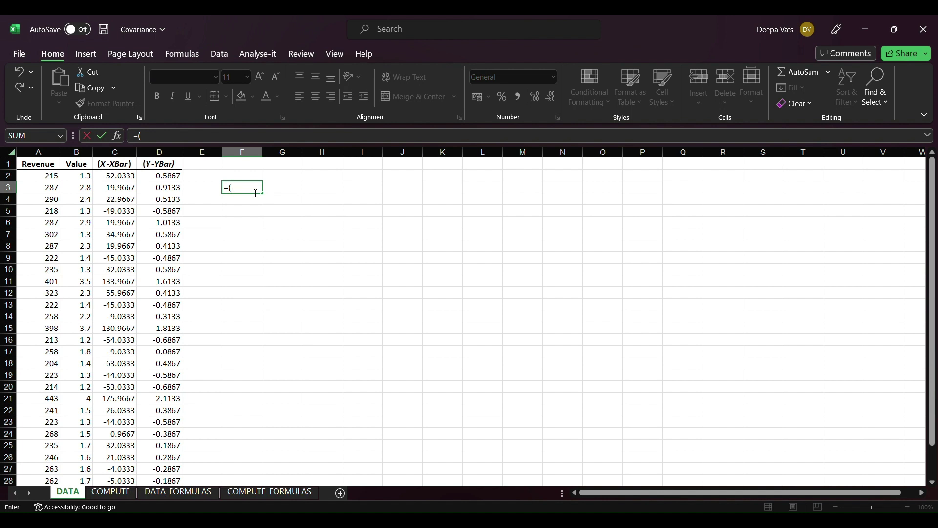
{"action": "key", "text": "Escape"}
Step: Calculate the first Revenue deviation in F2 of the DATA sheet with =(A2-COMPUTE!$B$4)
{"action": "left_click", "coordinate": [248, 180]}
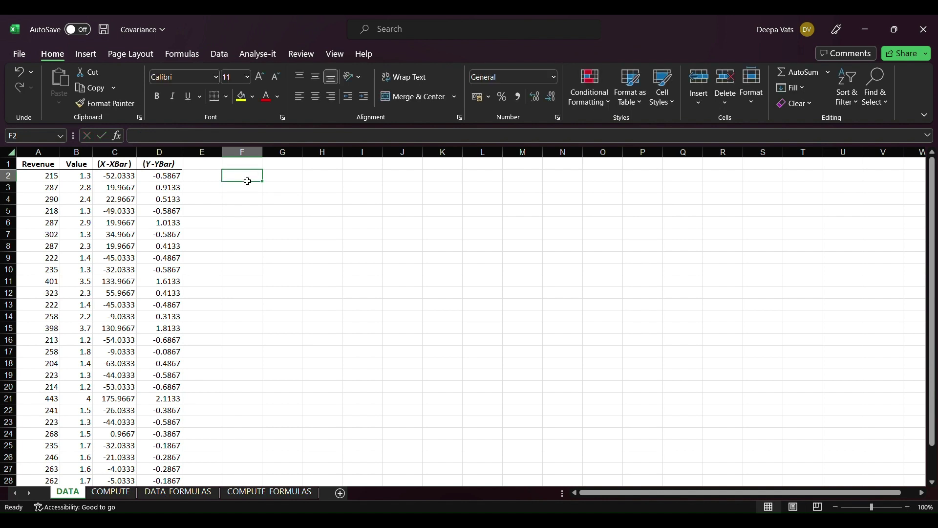
{"action": "type", "text": "="}
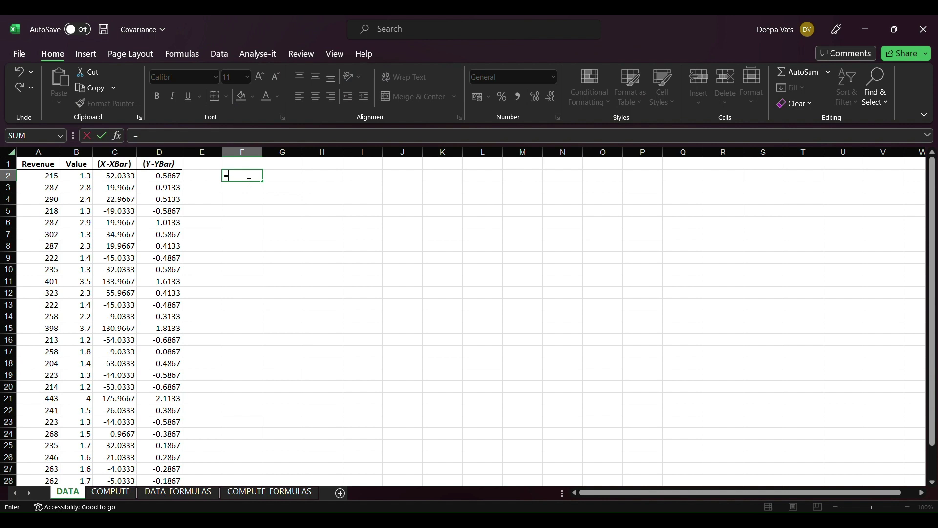
{"action": "type", "text": "(a2-"}
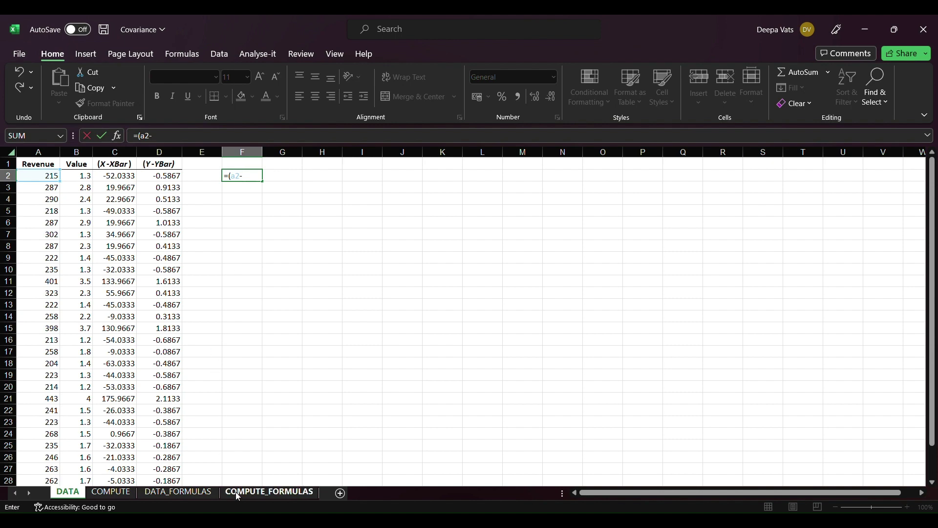
{"action": "left_click", "coordinate": [128, 492]}
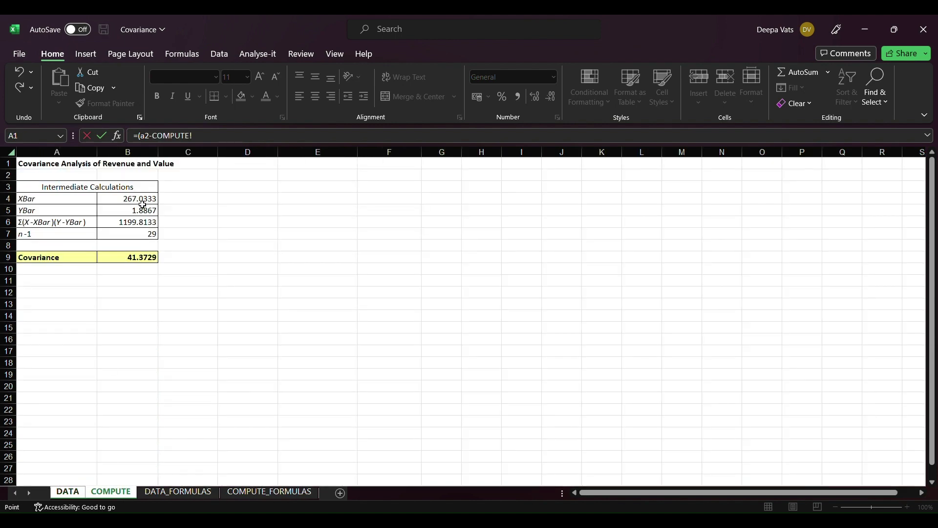
{"action": "left_click", "coordinate": [142, 204]}
{"action": "left_click", "coordinate": [77, 493]}
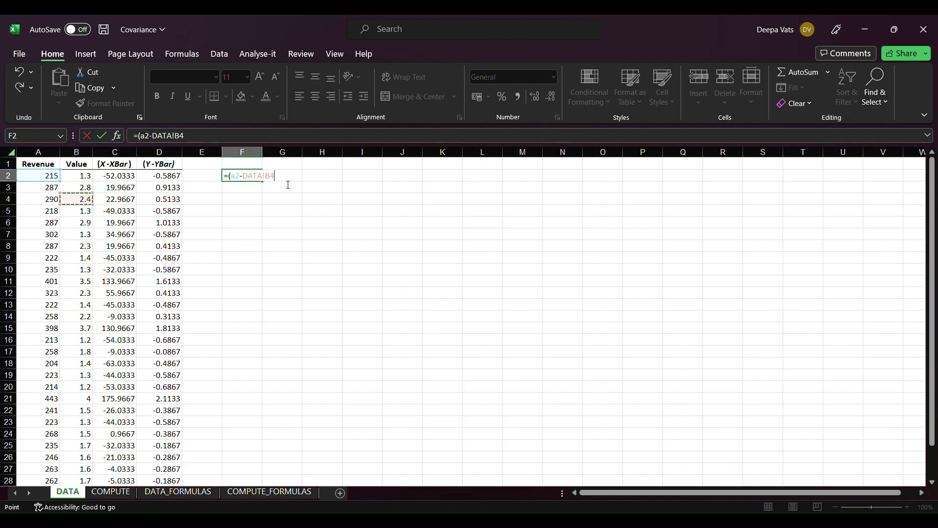
{"action": "key", "text": "BackSpace"}
{"action": "key", "text": "BackSpace"}
{"action": "key", "text": "BackSpace"}
{"action": "key", "text": "BackSpace"}
{"action": "key", "text": "BackSpace"}
{"action": "key", "text": "BackSpace"}
{"action": "key", "text": "BackSpace"}
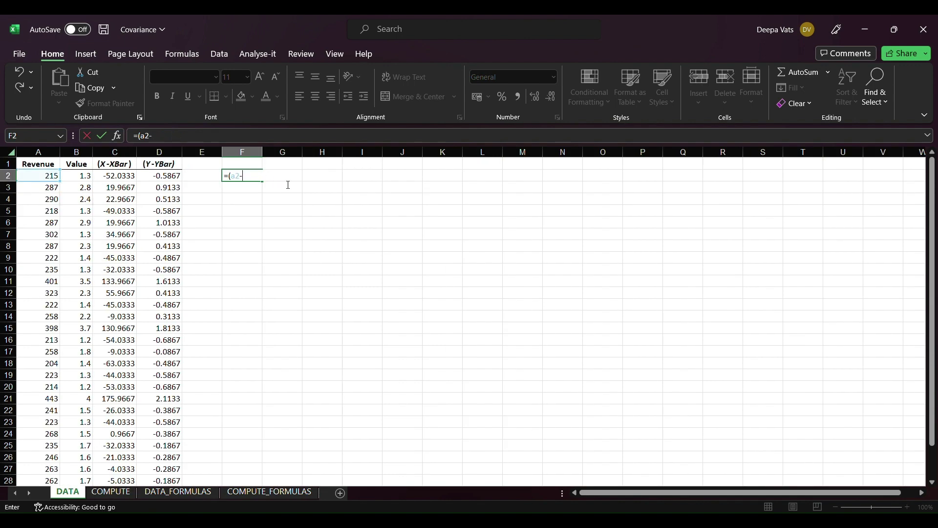
{"action": "type", "text": "compute1"}
{"action": "key", "text": "BackSpace"}
{"action": "type", "text": "!$b$4"}
{"action": "key", "text": "Return"}
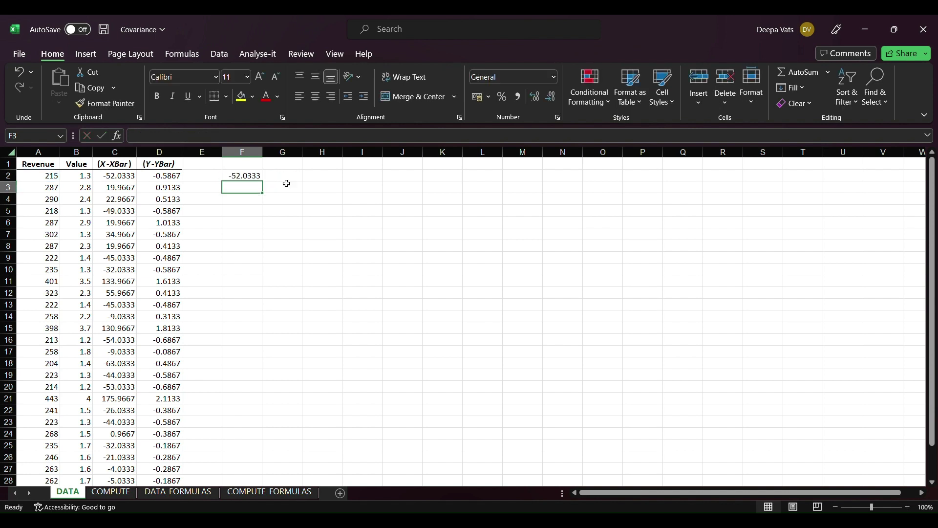
Step: Fill the deviation formula from F2 down through F31 of the DATA sheet
{"action": "left_click", "coordinate": [255, 176]}
{"action": "left_click_drag", "start_coordinate": [262, 181], "coordinate": [242, 379]}
{"action": "key", "text": "Up"}
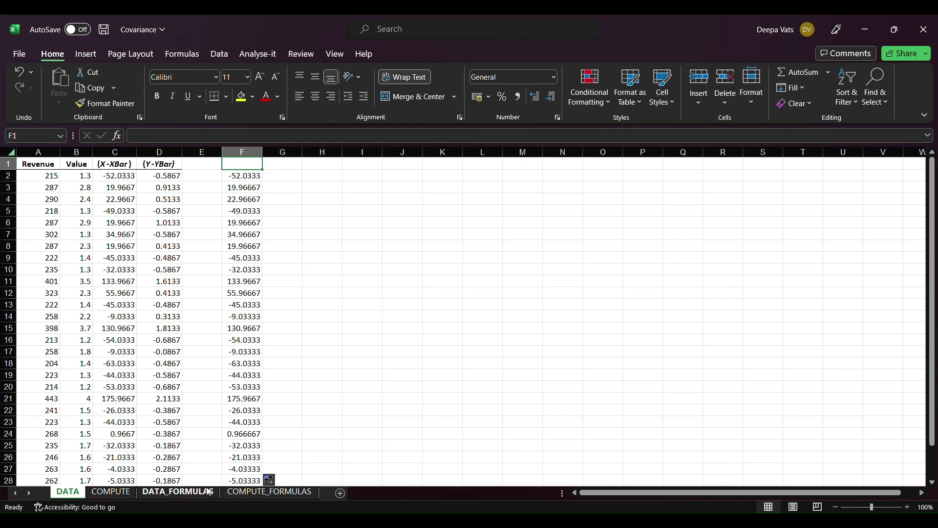
Step: Calculate the sum of deviation products in D6 of COMPUTE_FORMULAS with =SUMPRODUCT(DATA!C2:C31,DATA!D2:D31)
{"action": "left_click", "coordinate": [241, 492]}
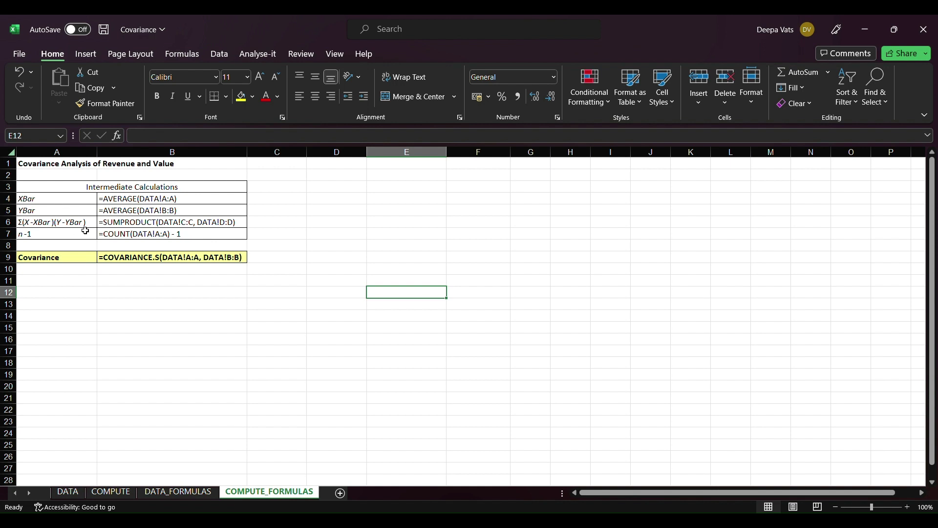
{"action": "left_click", "coordinate": [323, 225]}
{"action": "type", "text": "="}
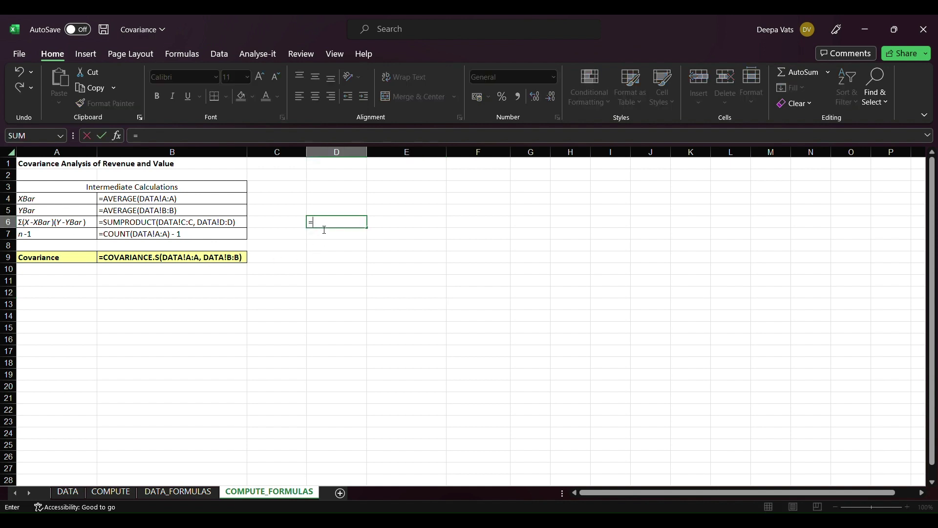
{"action": "type", "text": "sumproduct("}
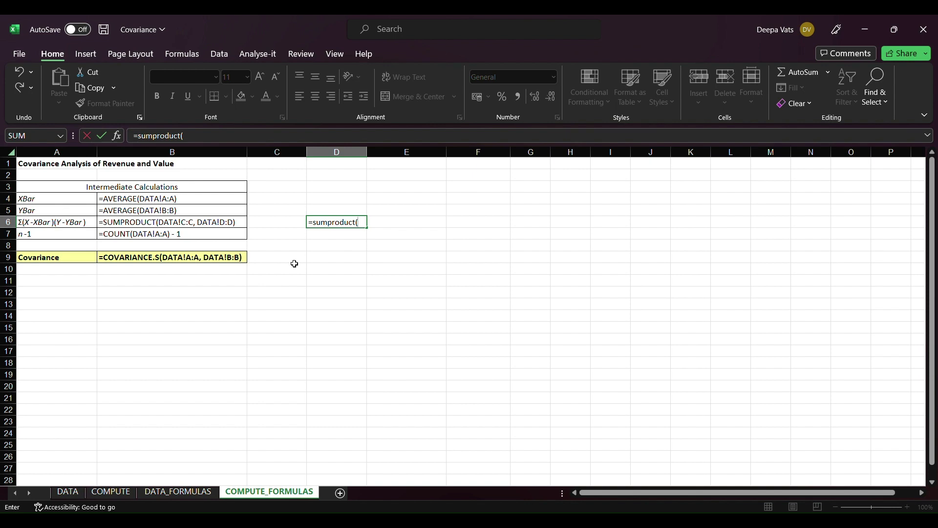
{"action": "left_click", "coordinate": [68, 492]}
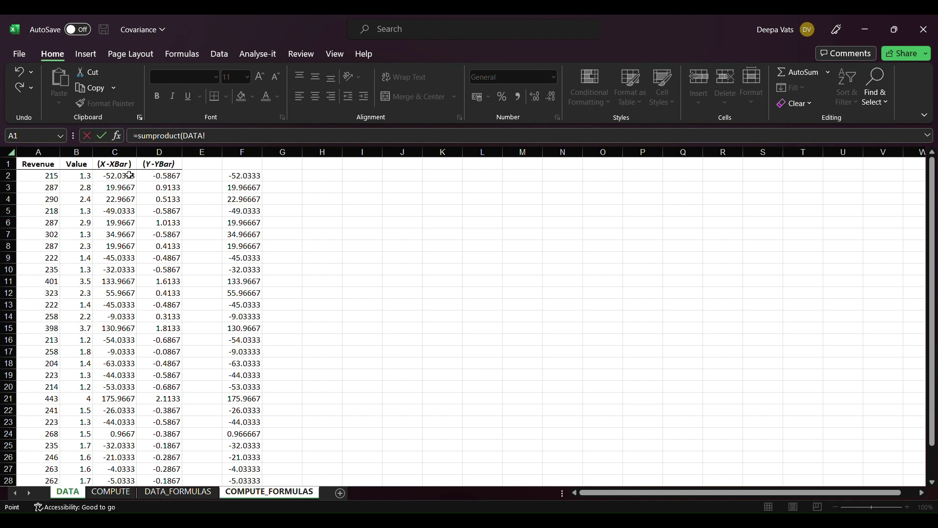
{"action": "left_click_drag", "start_coordinate": [129, 176], "coordinate": [122, 468]}
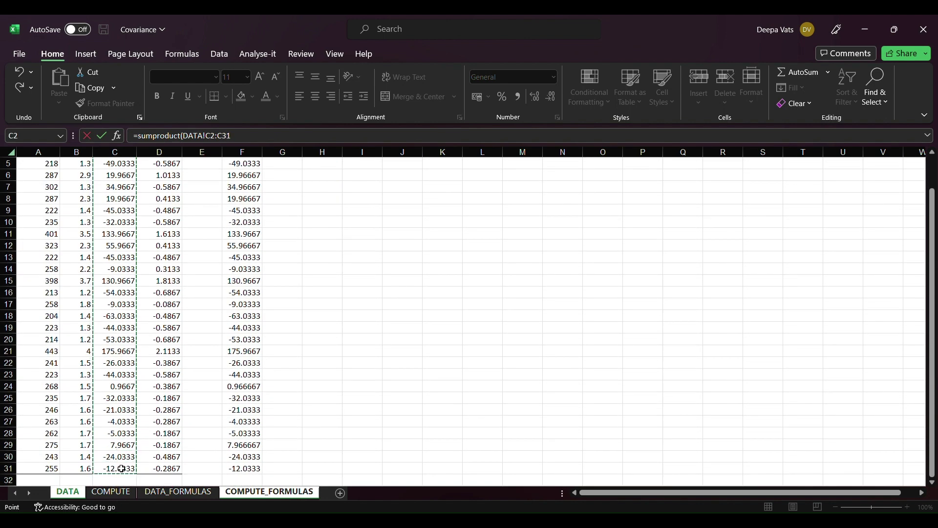
{"action": "type", "text": ","}
{"action": "key", "text": "ctrl+Home"}
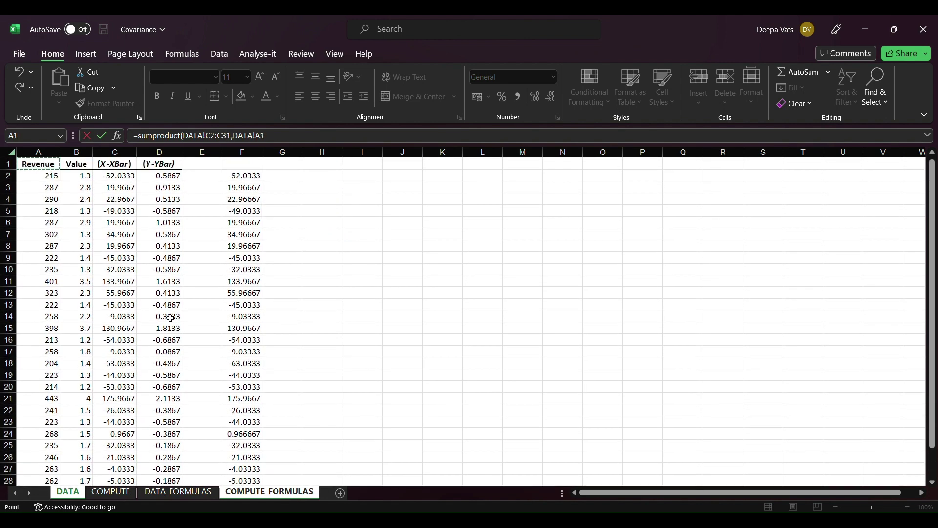
{"action": "left_click_drag", "start_coordinate": [166, 175], "coordinate": [173, 457]}
{"action": "type", "text": ")"}
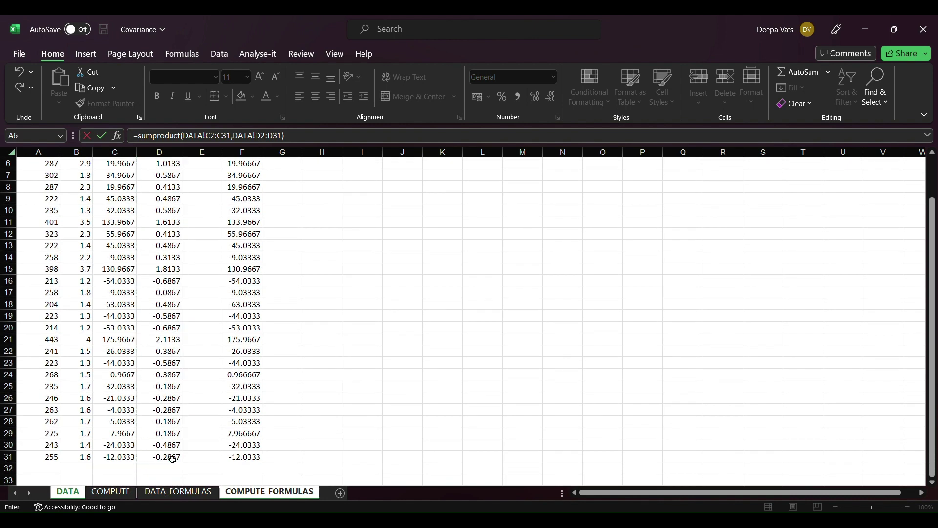
{"action": "key", "text": "Return"}
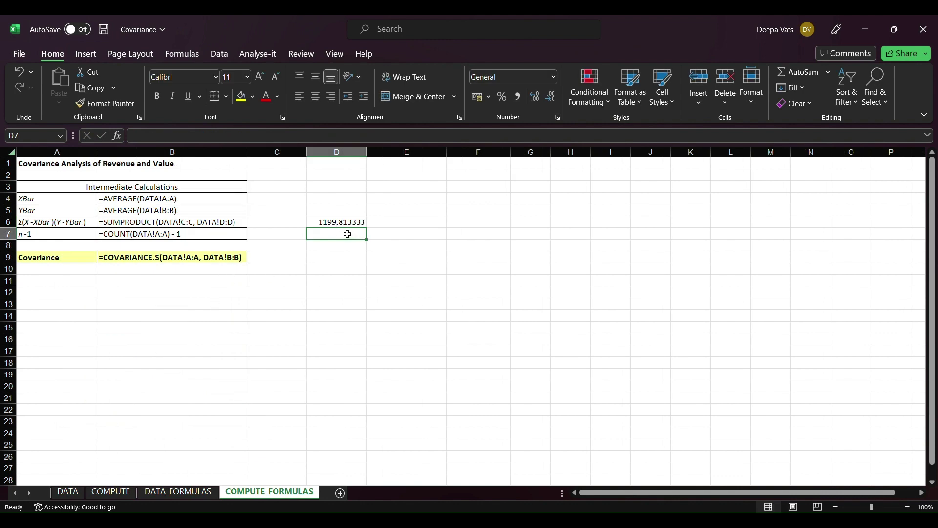
Step: Compare the sum of deviation products on the COMPUTE sheet with the one in D6 of COMPUTE_FORMULAS
{"action": "left_click", "coordinate": [120, 494]}
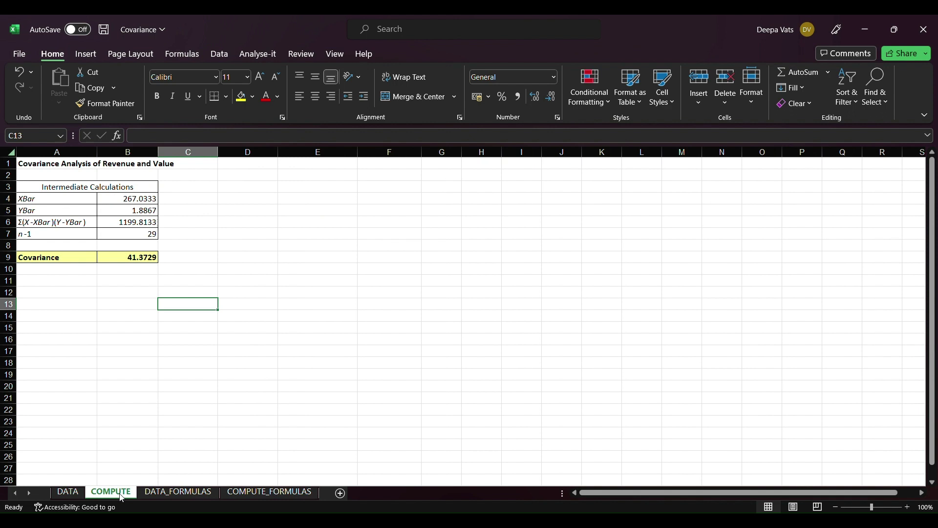
{"action": "left_click", "coordinate": [253, 495]}
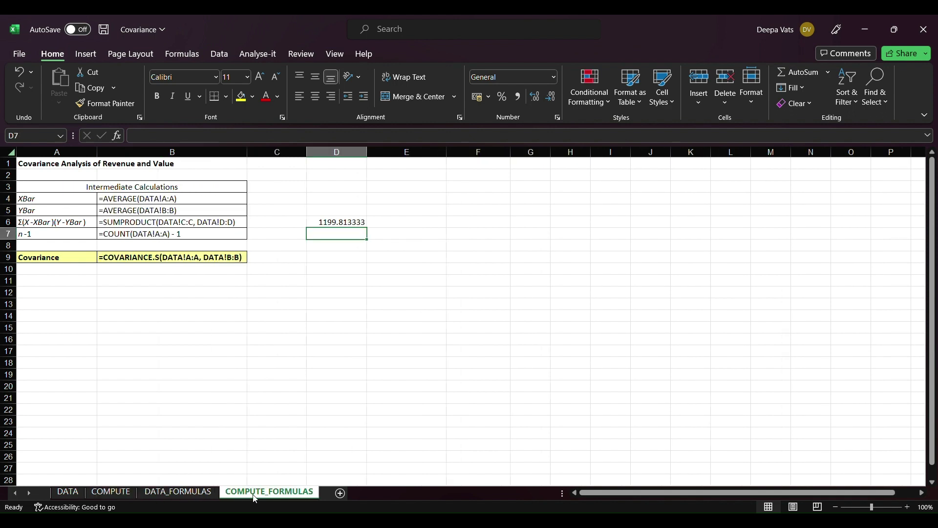
{"action": "left_click", "coordinate": [126, 495]}
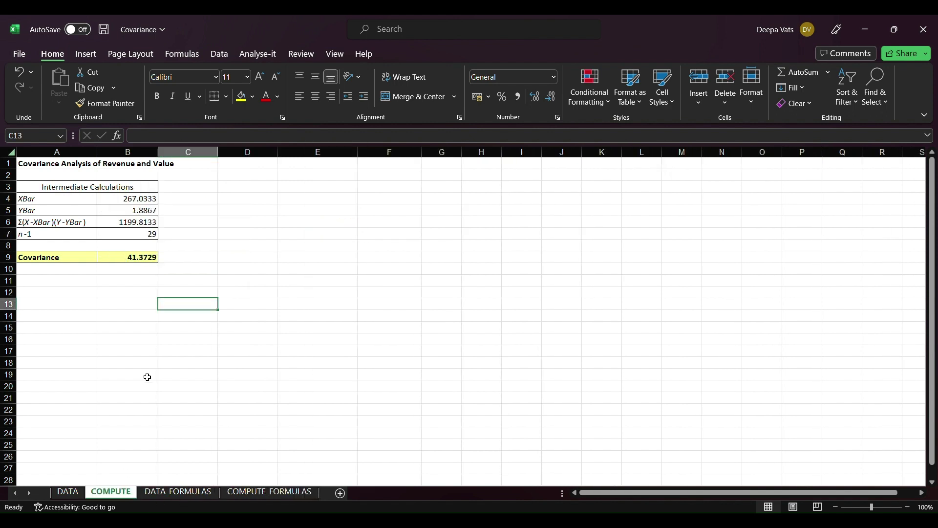
{"action": "left_click", "coordinate": [264, 493]}
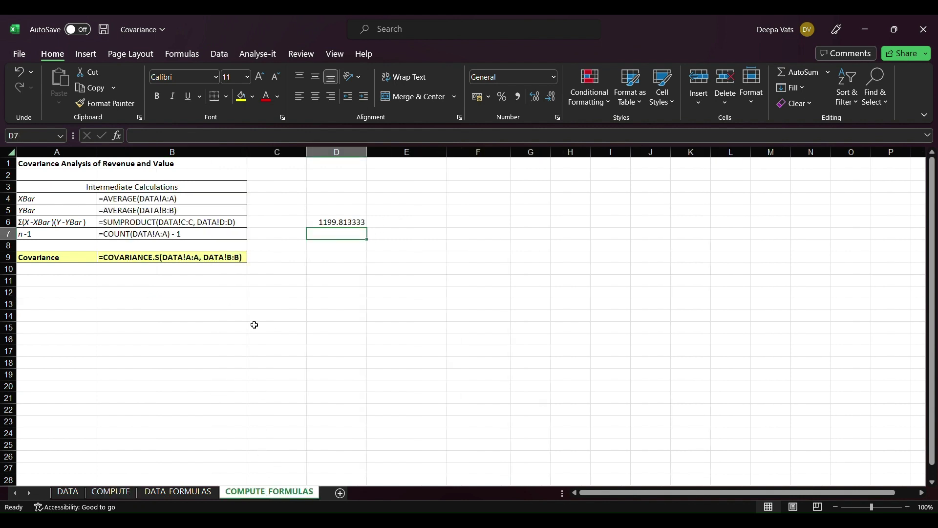
Step: Calculate n-1 in D7 of COMPUTE_FORMULAS with =COUNT(DATA!C2:C31)-1
{"action": "left_click", "coordinate": [269, 237]}
{"action": "left_click", "coordinate": [321, 239]}
{"action": "type", "text": "=count"}
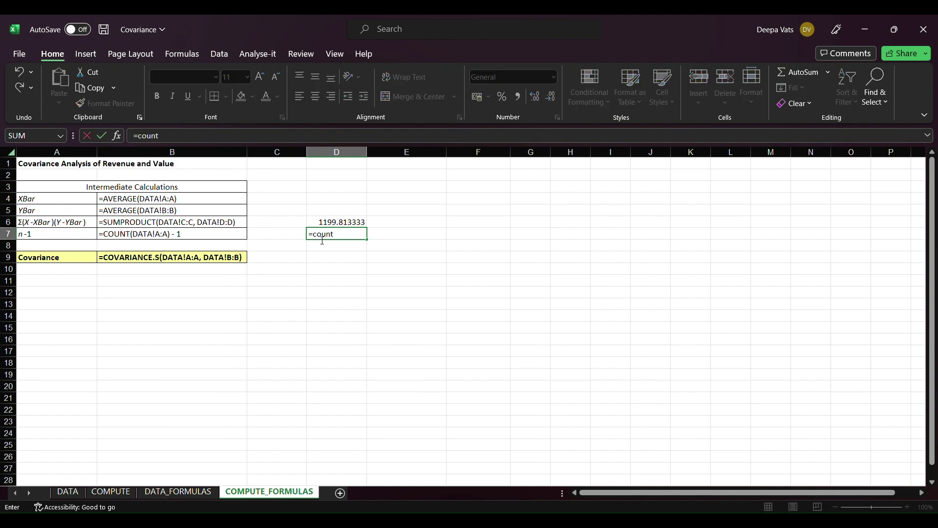
{"action": "type", "text": "("}
{"action": "left_click", "coordinate": [82, 493]}
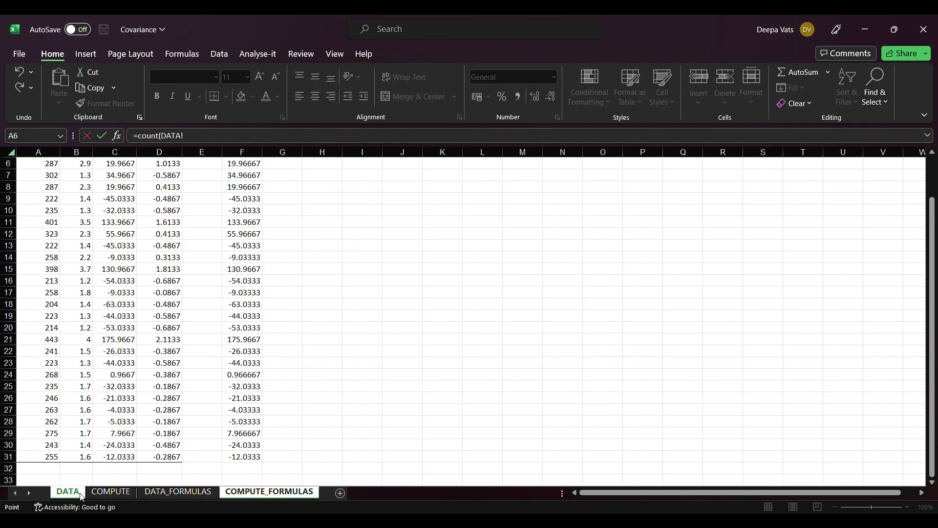
{"action": "left_click", "coordinate": [122, 457]}
{"action": "left_click_drag", "start_coordinate": [122, 457], "coordinate": [124, 175]}
{"action": "type", "text": ")-1"}
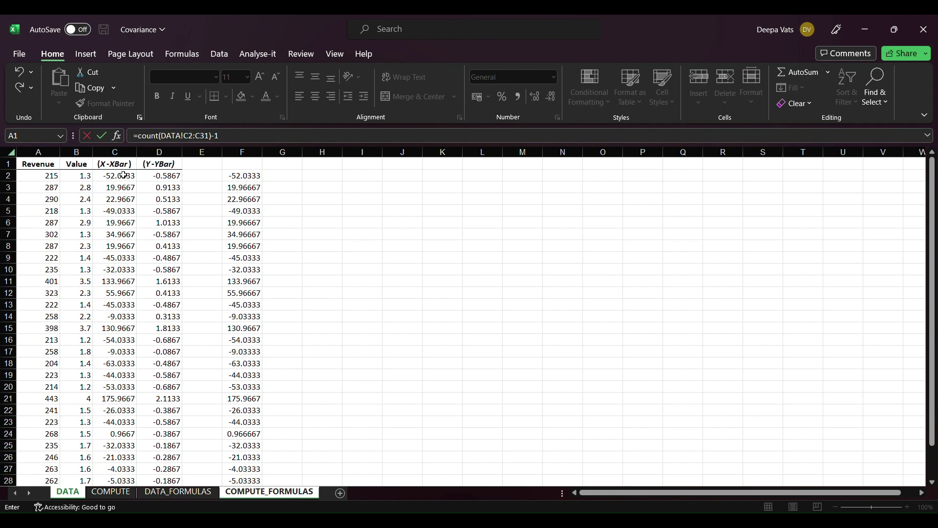
{"action": "key", "text": "Return"}
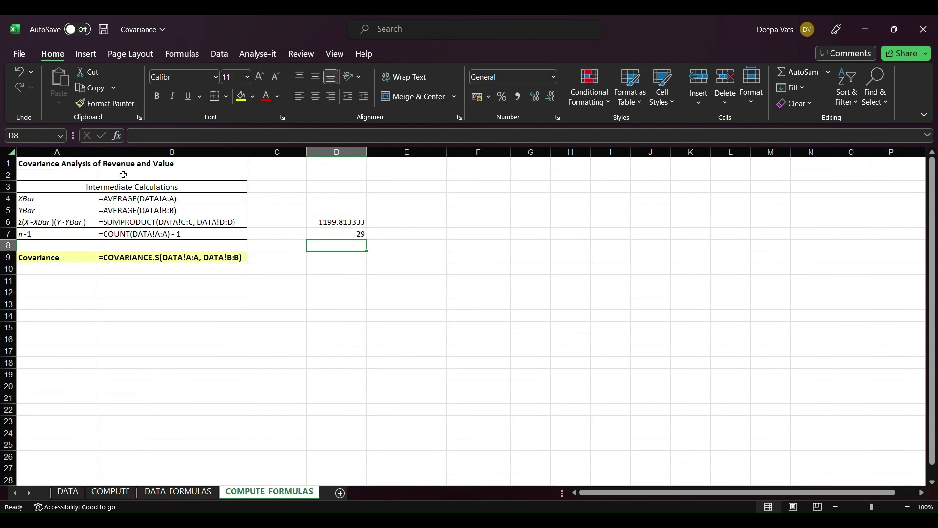
Step: Inspect the COVARIANCE.S formula in B9 of the COMPUTE sheet
{"action": "left_click", "coordinate": [121, 493]}
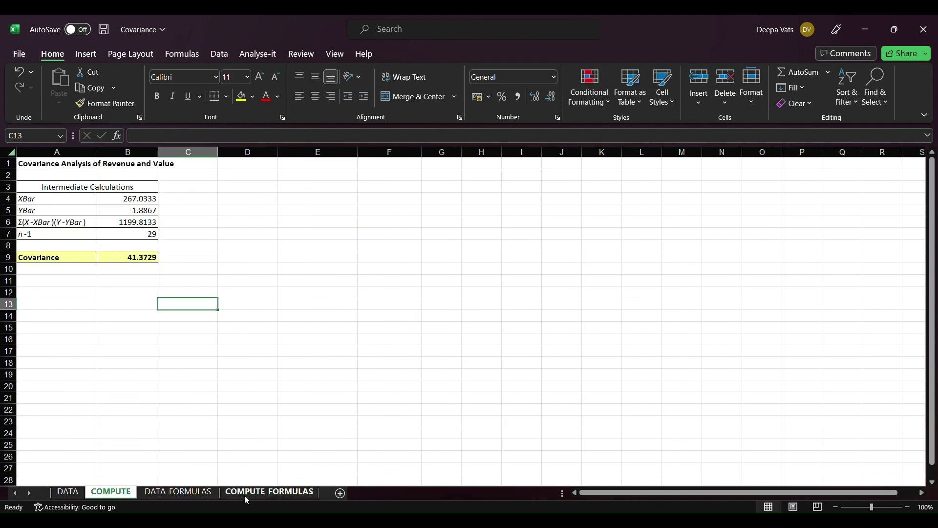
{"action": "left_click", "coordinate": [142, 259]}
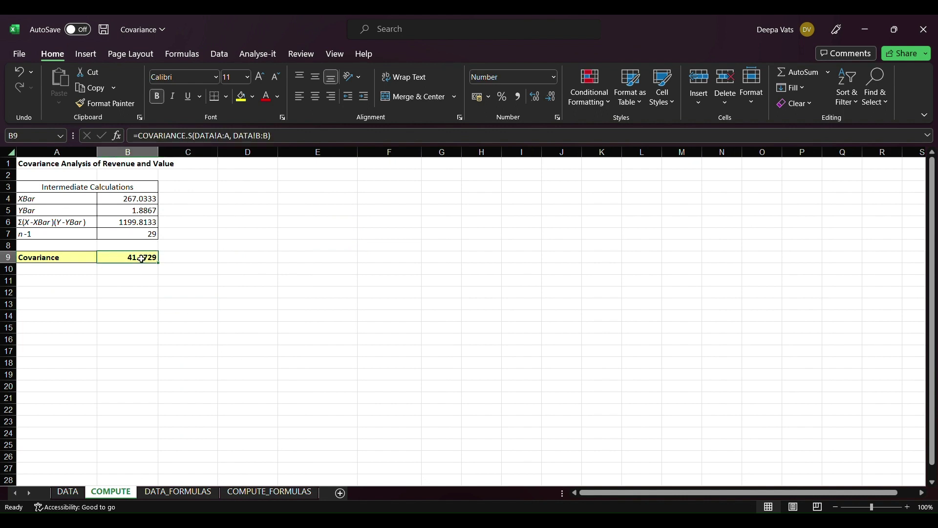
{"action": "left_click", "coordinate": [236, 260]}
{"action": "type", "text": "=co"}
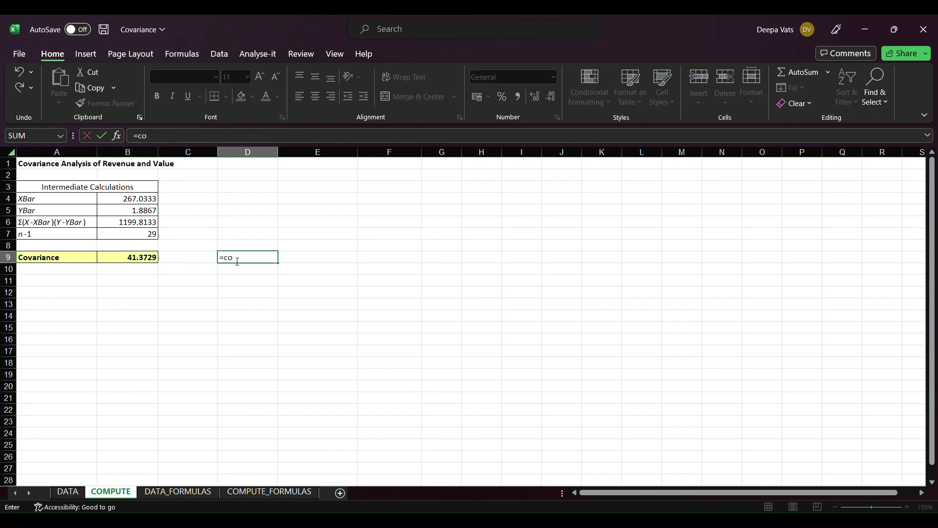
{"action": "key", "text": "Escape"}
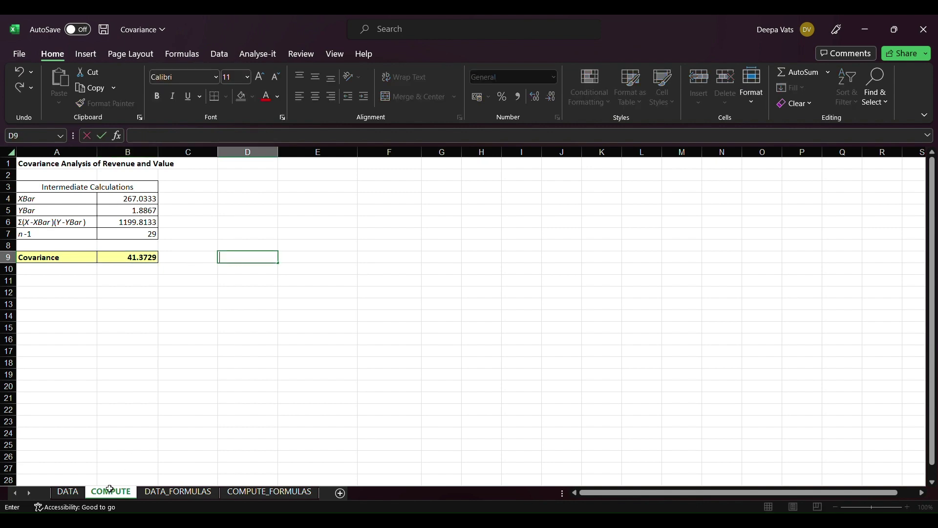
Step: Clear the practice deviation values from F1 through F31 on the DATA sheet
{"action": "left_click", "coordinate": [69, 491]}
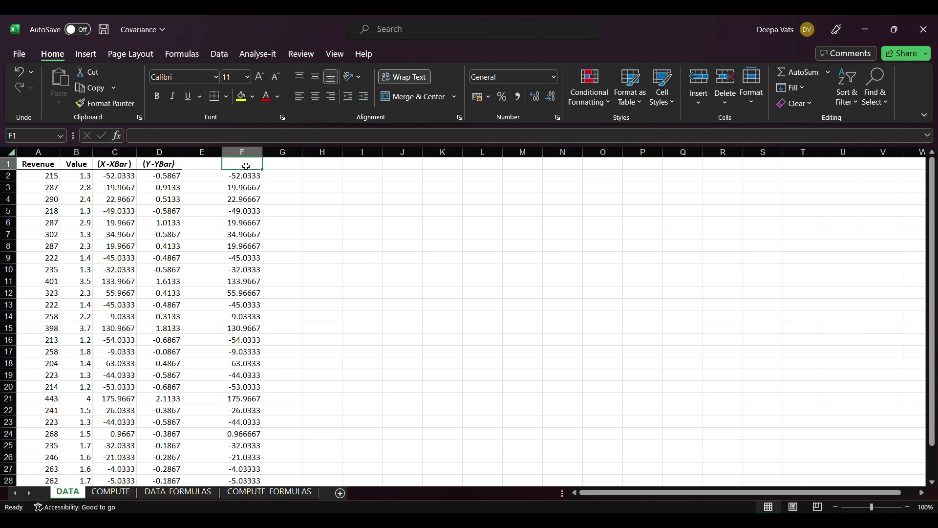
{"action": "left_click_drag", "start_coordinate": [245, 164], "coordinate": [258, 450]}
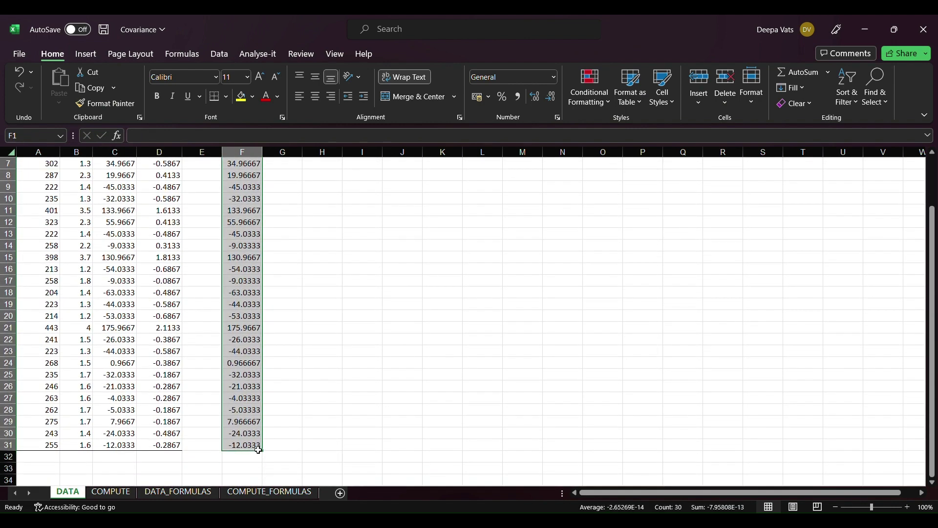
{"action": "key", "text": "Delete"}
{"action": "left_click", "coordinate": [335, 260]}
{"action": "left_click", "coordinate": [254, 226]}
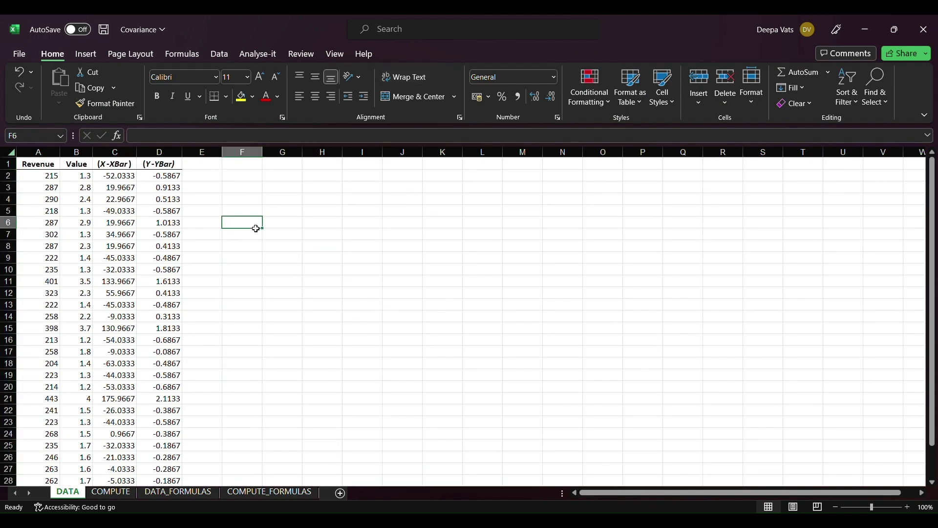
Step: Calculate the sample covariance of Revenue and Value in F6 of the DATA sheet with =COVARIANCE.S(A2:A31,B2:B31)
{"action": "type", "text": "=covarian"}
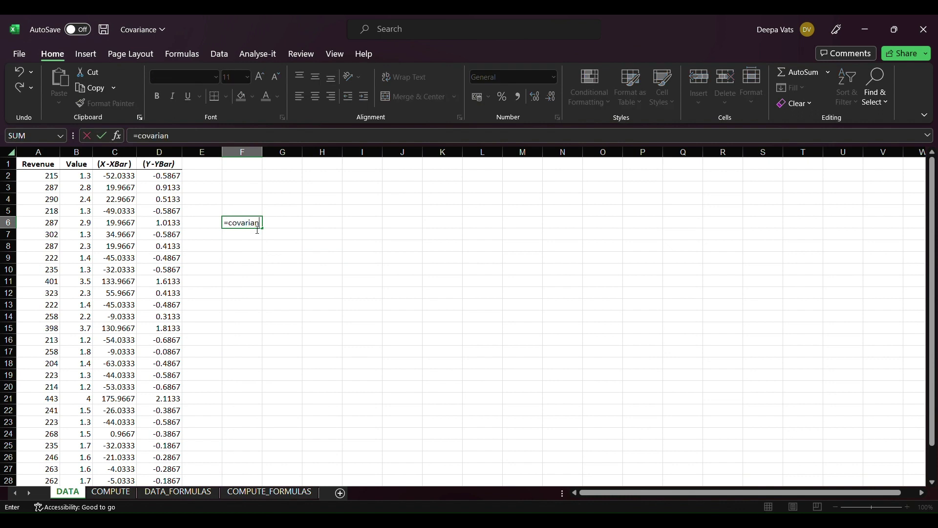
{"action": "type", "text": "ce.s"}
{"action": "key", "text": "Tab"}
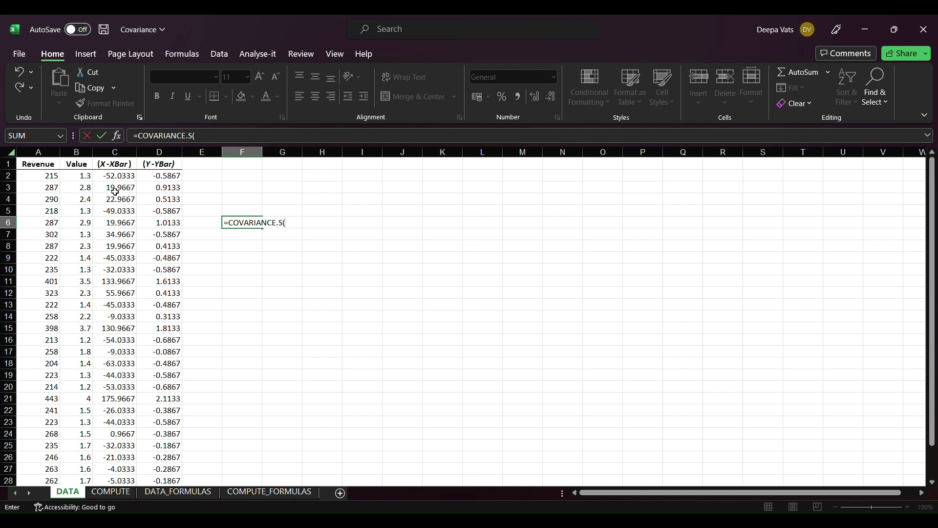
{"action": "mouse_move", "coordinate": [111, 179]}
{"action": "left_mouse_down"}
{"action": "mouse_move", "coordinate": [122, 425]}
{"action": "mouse_move", "coordinate": [115, 176]}
{"action": "left_mouse_up"}
{"action": "left_click", "coordinate": [59, 179]}
{"action": "left_click_drag", "start_coordinate": [59, 180], "coordinate": [44, 469]}
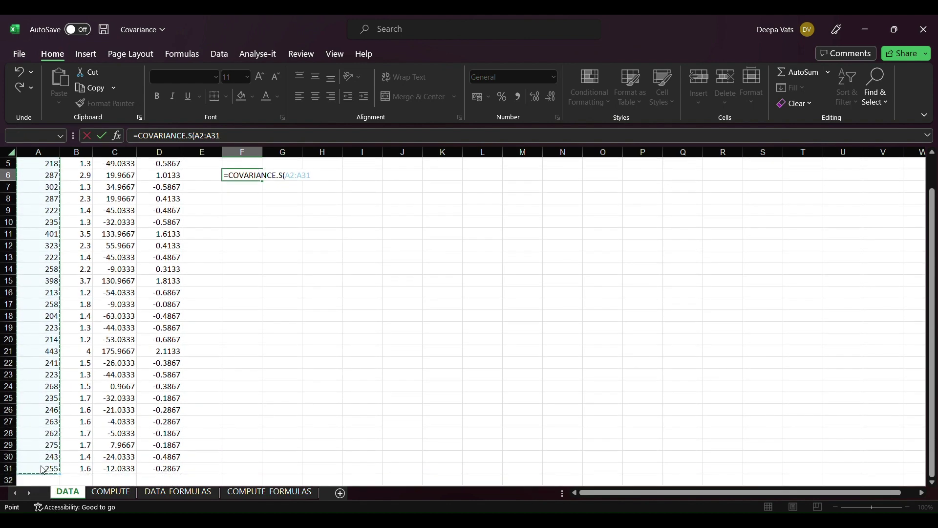
{"action": "type", "text": ","}
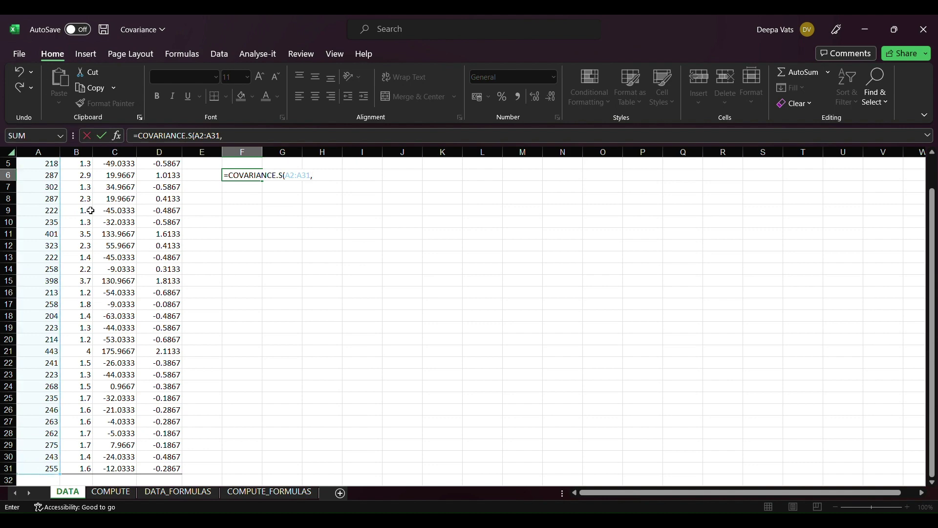
{"action": "key", "text": "Up"}
{"action": "key", "text": "Up"}
{"action": "key", "text": "Up"}
{"action": "key", "text": "Up"}
{"action": "key", "text": "Up"}
{"action": "left_click_drag", "start_coordinate": [88, 177], "coordinate": [84, 472]}
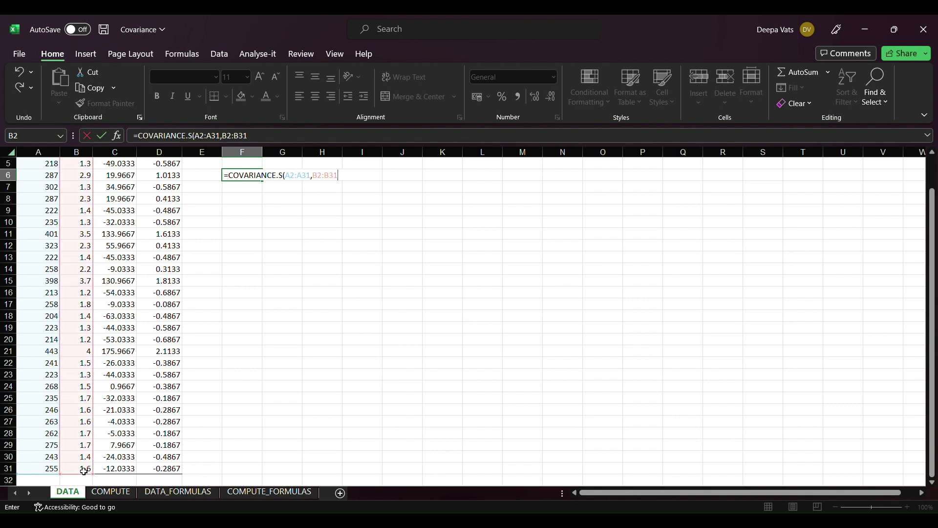
{"action": "type", "text": ")"}
{"action": "key", "text": "Return"}
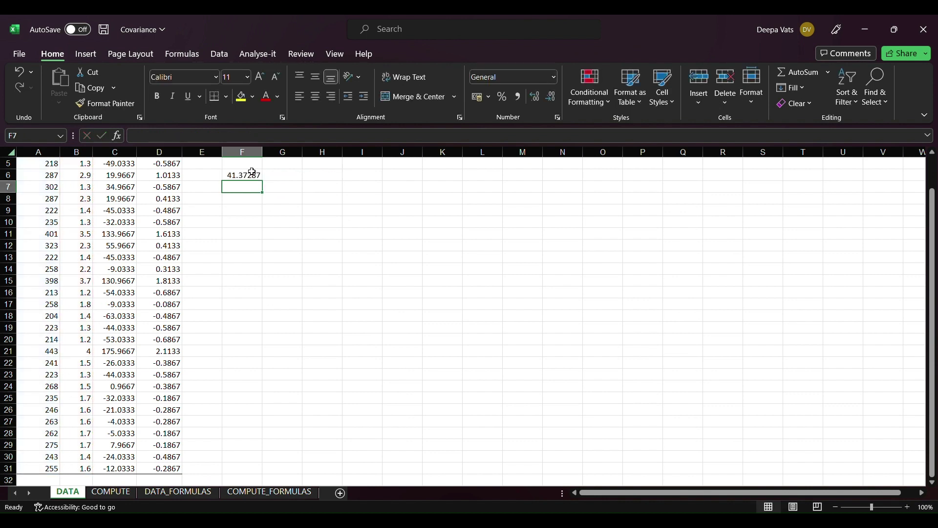
Step: Compare the covariance on the COMPUTE sheet with the one in F6 of the DATA sheet
{"action": "left_click", "coordinate": [111, 492]}
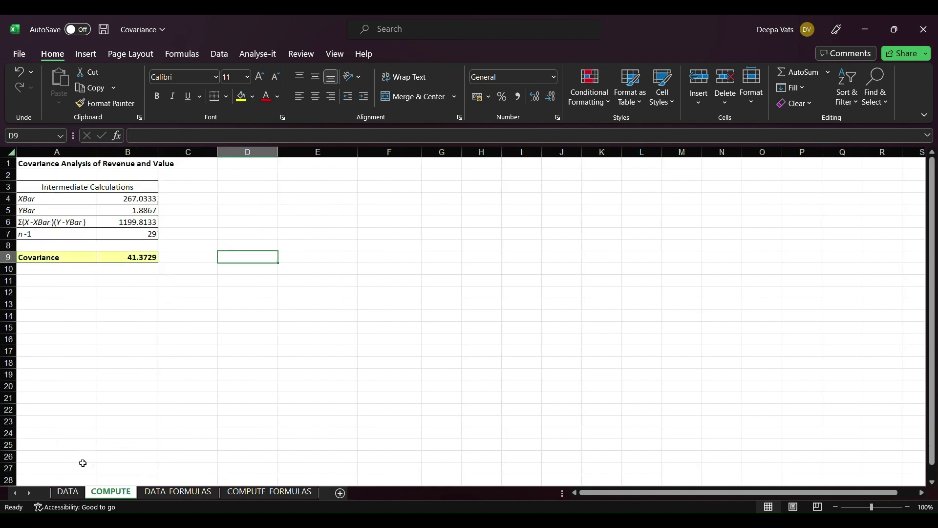
{"action": "left_click", "coordinate": [76, 492]}
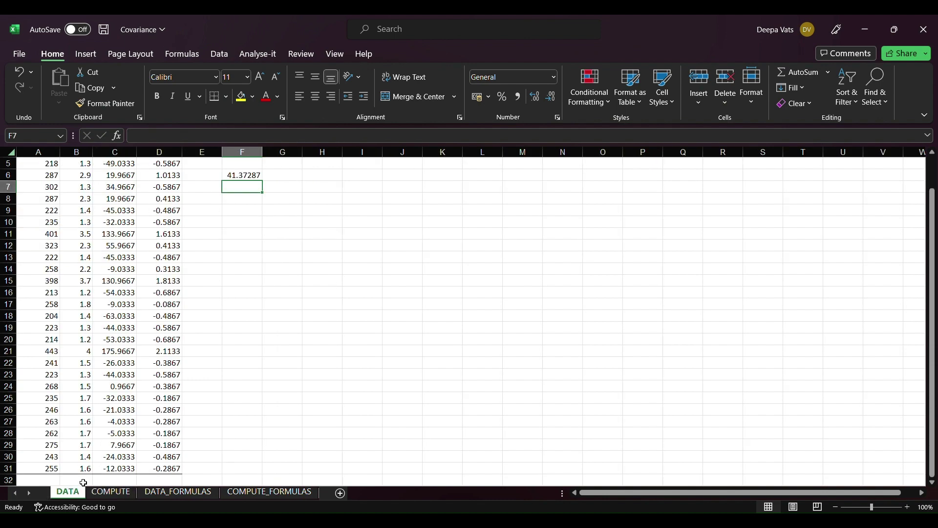
{"action": "left_click", "coordinate": [126, 493]}
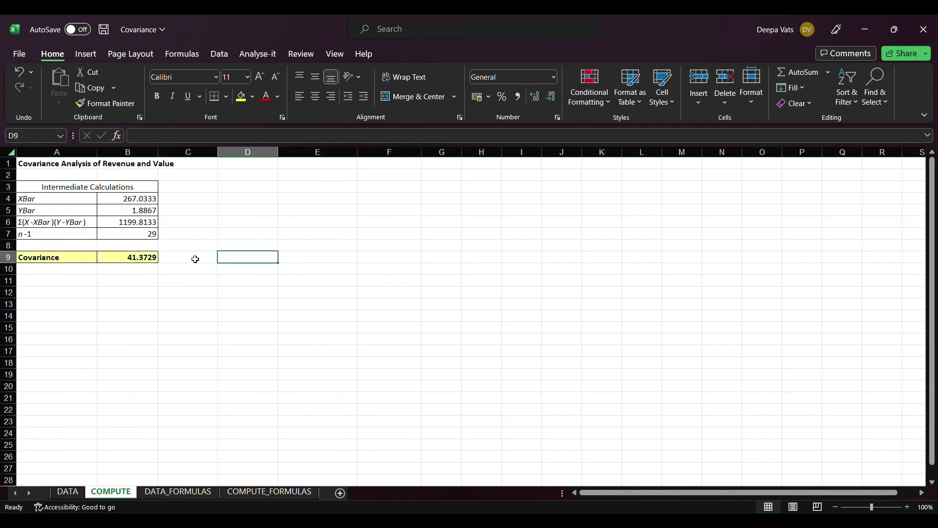
Step: Calculate the covariance in D7 of the COMPUTE sheet with =B6/B7, and inspect the covariance formula in B9
{"action": "left_click", "coordinate": [257, 237]}
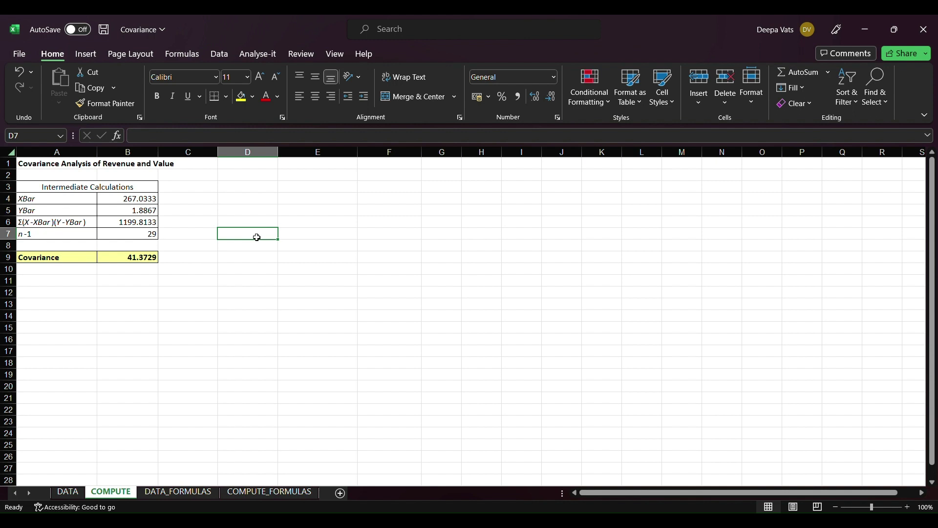
{"action": "type", "text": "="}
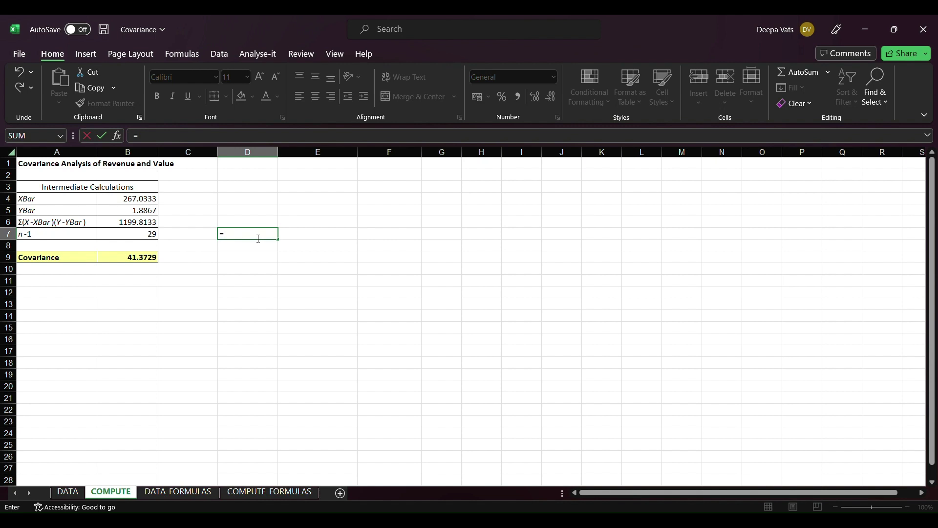
{"action": "type", "text": "b6/"}
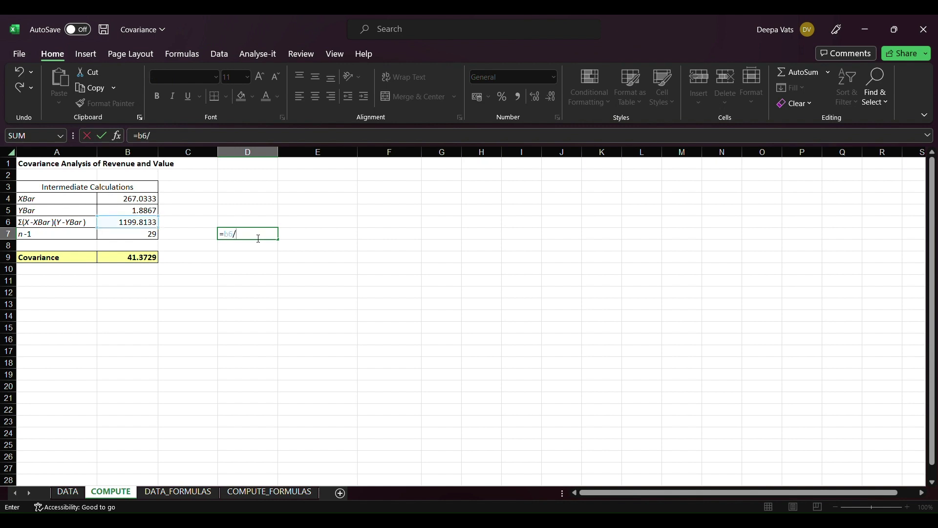
{"action": "type", "text": "b7"}
{"action": "key", "text": "Return"}
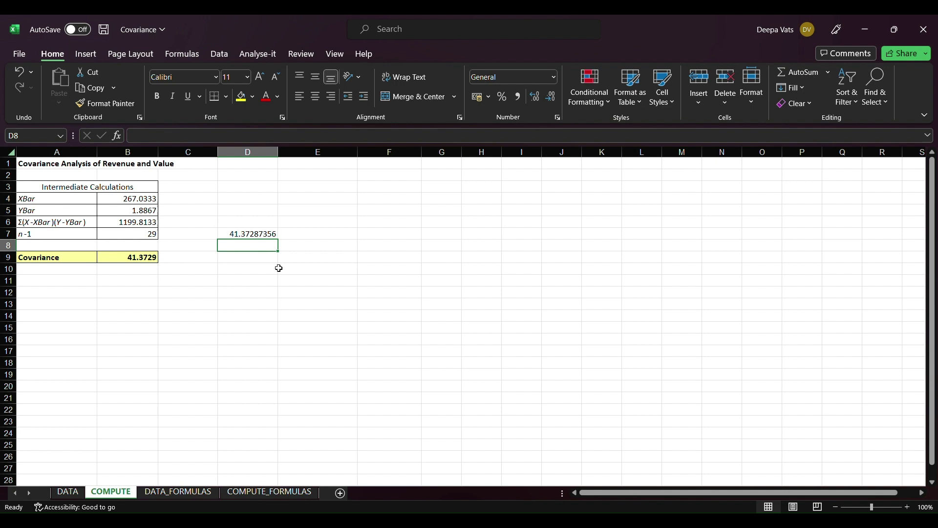
{"action": "left_click", "coordinate": [124, 261]}
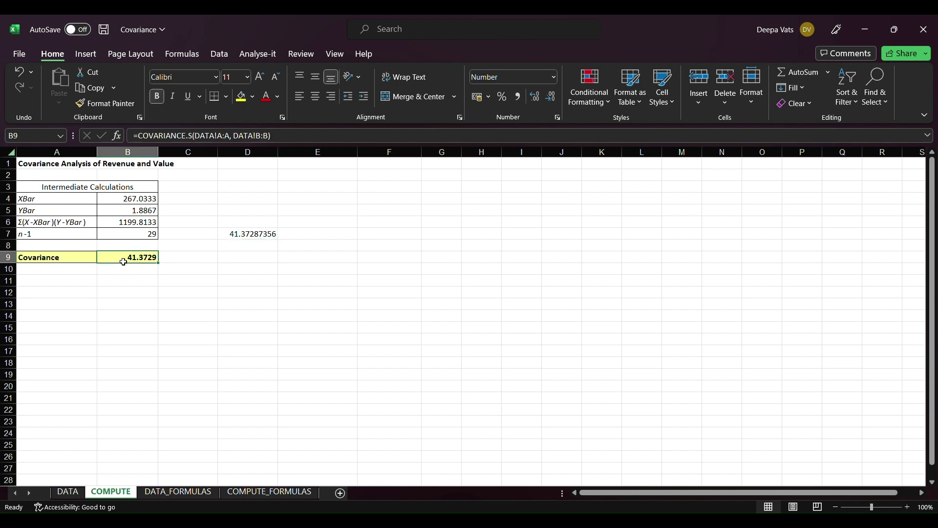
{"action": "left_click", "coordinate": [122, 283]}
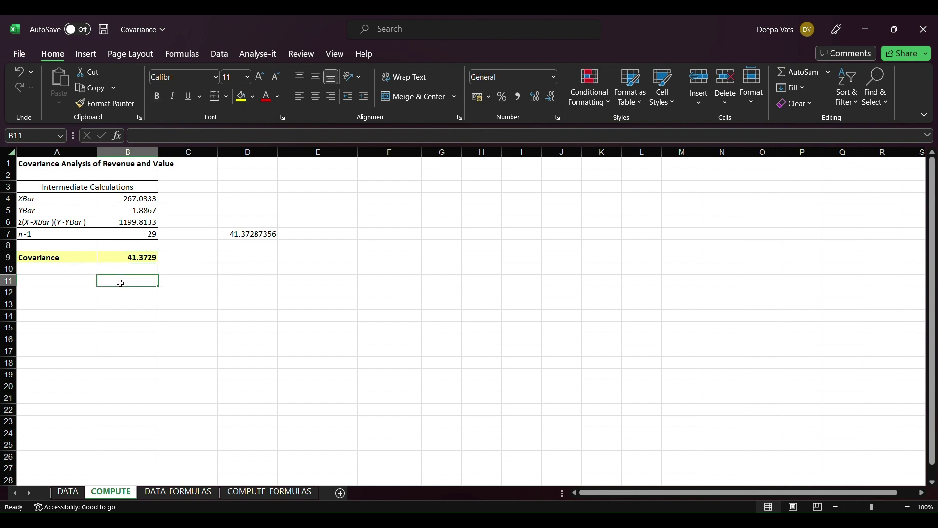
{"action": "type", "text": "=coba"}
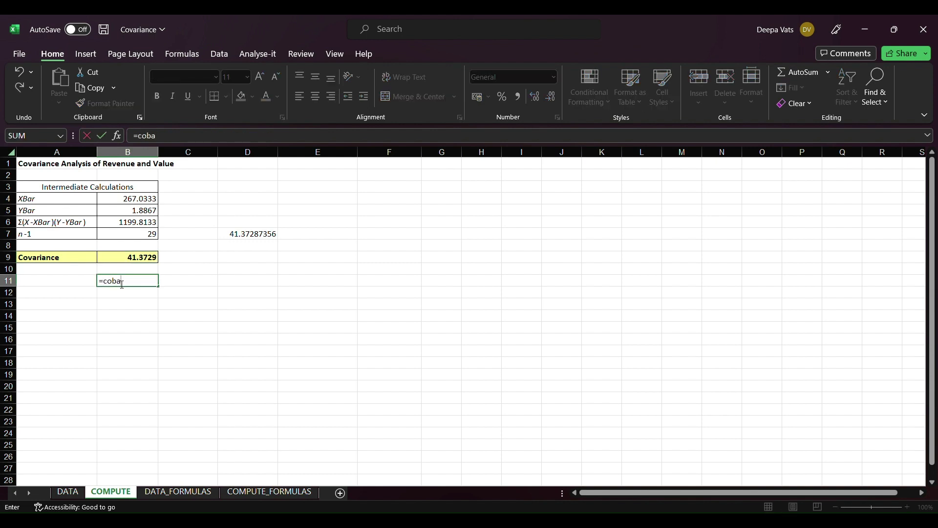
{"action": "key", "text": "BackSpace"}
{"action": "key", "text": "BackSpace"}
{"action": "key", "text": "BackSpace"}
{"action": "key", "text": "BackSpace"}
{"action": "key", "text": "BackSpace"}
{"action": "key", "text": "Escape"}
{"action": "left_click", "coordinate": [185, 292]}
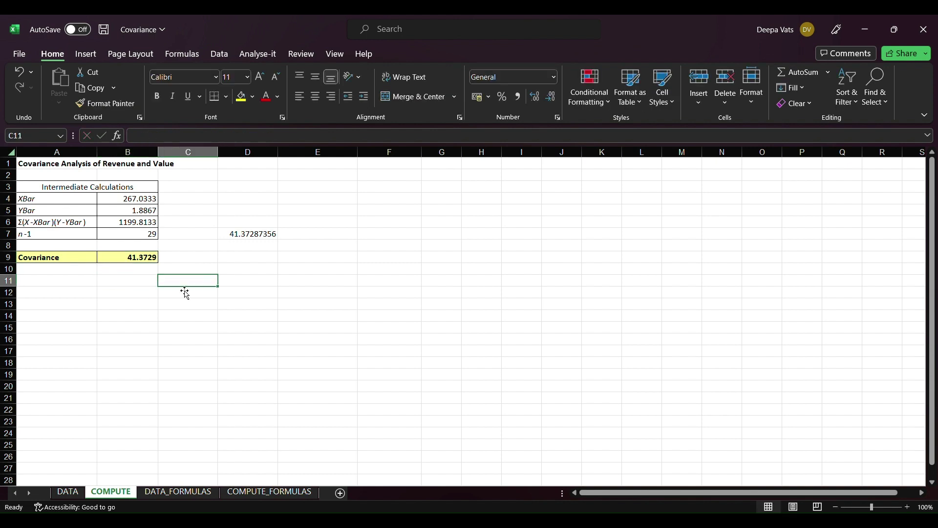
Step: Try to build a COVARIANCE.S formula in B12 of the COMPUTE sheet, starting with the revenue range DATA!A2:A31
{"action": "left_click", "coordinate": [141, 292]}
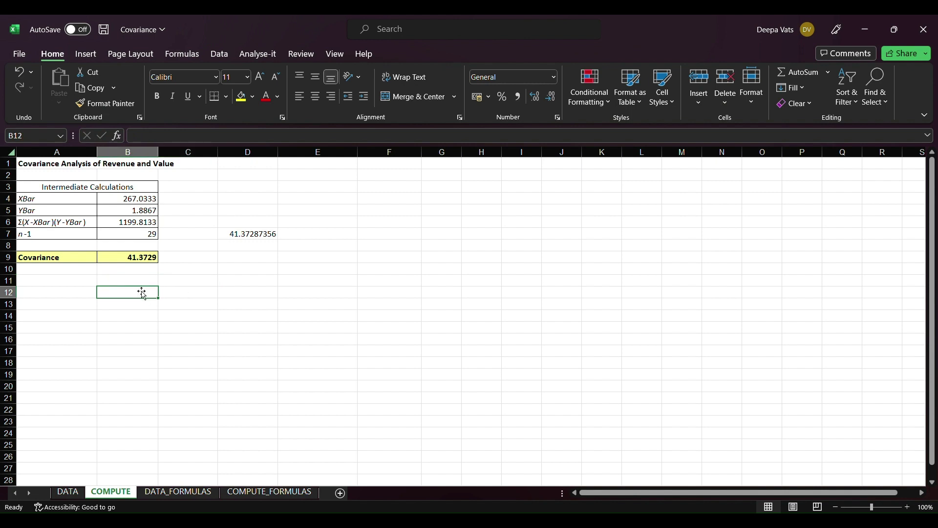
{"action": "type", "text": "=covari"}
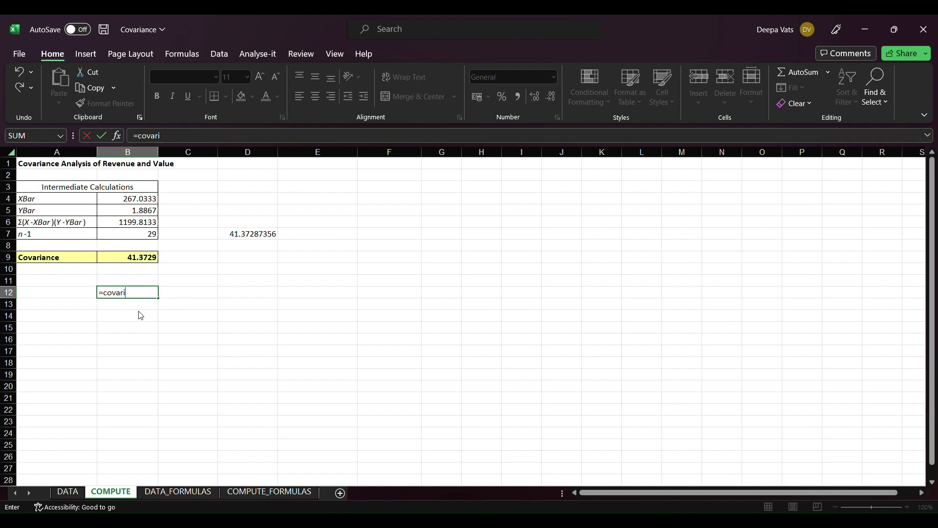
{"action": "key", "text": "Down"}
{"action": "key", "text": "Tab"}
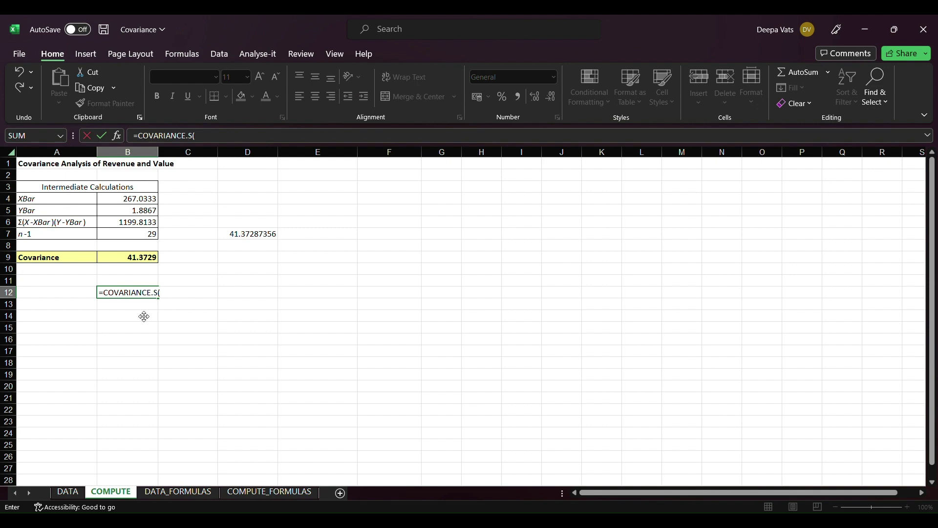
{"action": "left_click", "coordinate": [73, 499]}
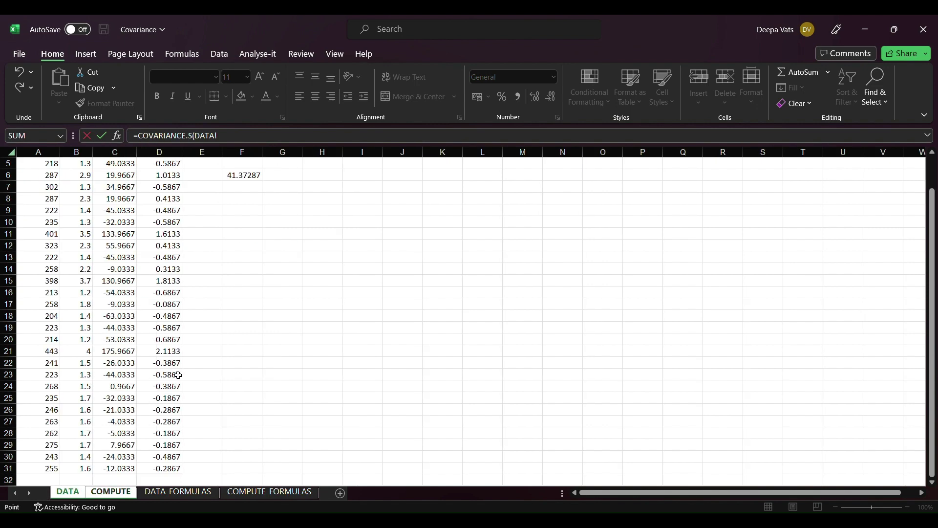
{"action": "key", "text": "ctrl+Home"}
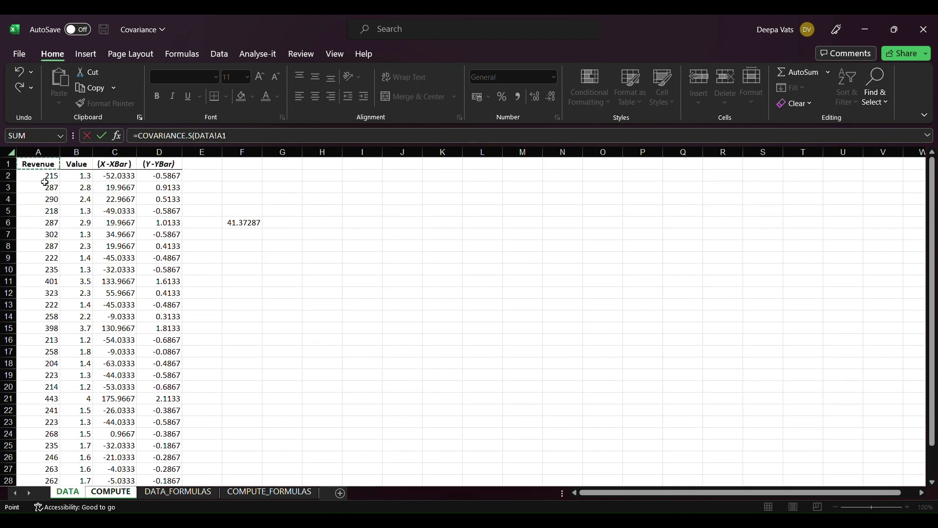
{"action": "left_click_drag", "start_coordinate": [44, 181], "coordinate": [49, 473]}
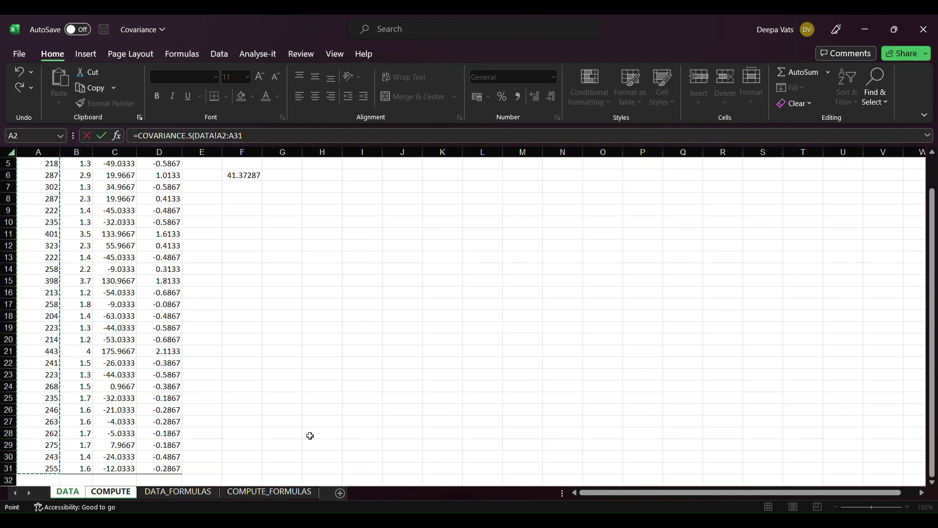
{"action": "left_click", "coordinate": [310, 436]}
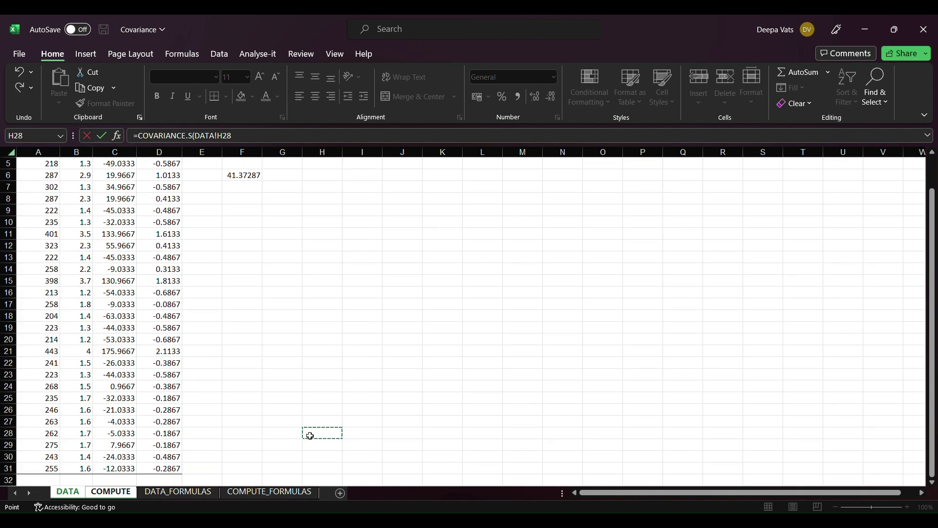
{"action": "left_click", "coordinate": [460, 497]}
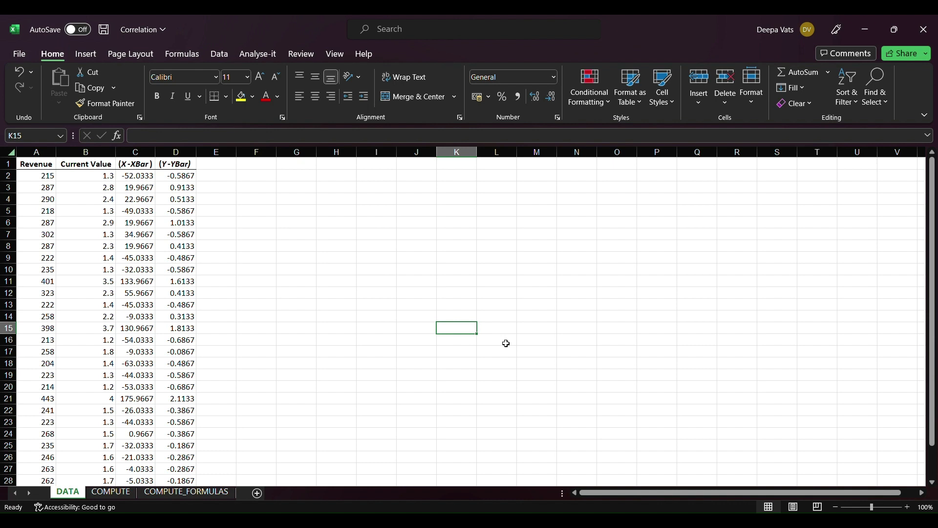
{"action": "type", "text": "=co"}
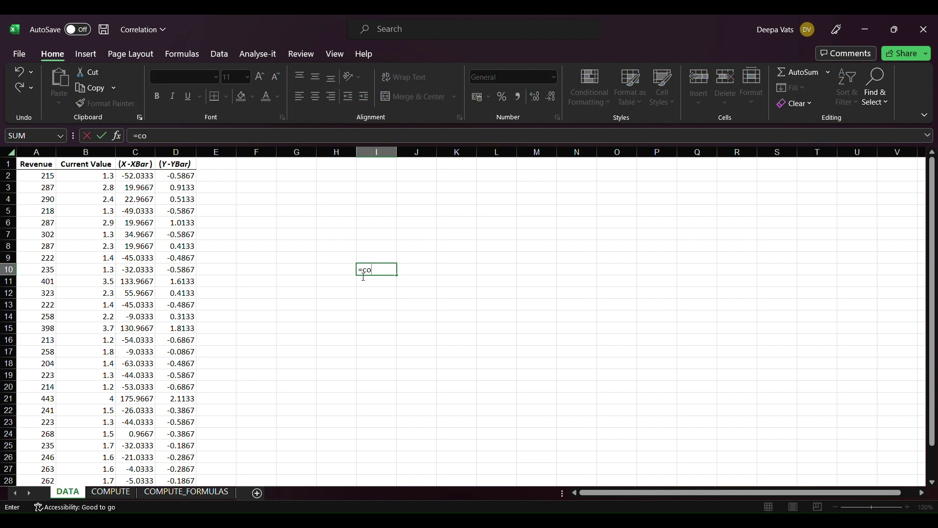
{"action": "type", "text": "rrel"}
{"action": "key", "text": "BackSpace"}
{"action": "key", "text": "BackSpace"}
{"action": "key", "text": "BackSpace"}
{"action": "key", "text": "BackSpace"}
{"action": "key", "text": "BackSpace"}
{"action": "key", "text": "BackSpace"}
{"action": "key", "text": "BackSpace"}
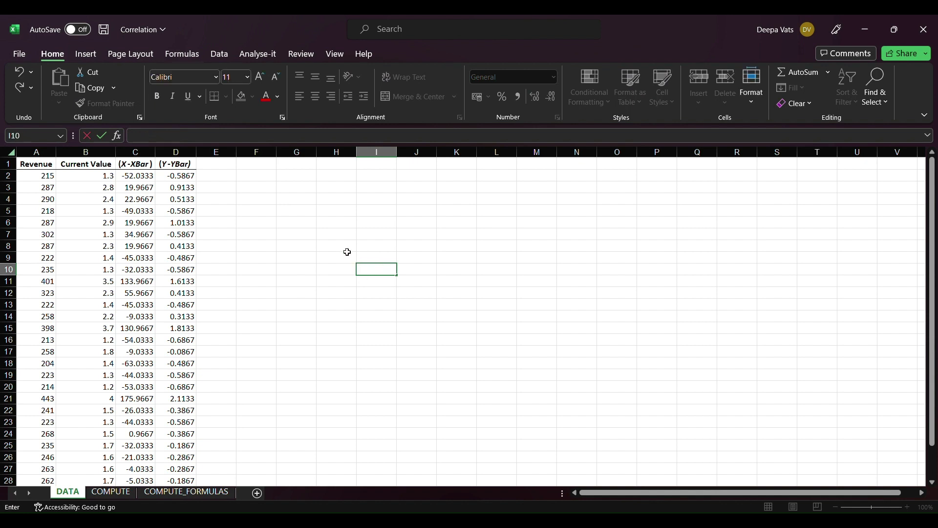
Step: Calculate the correlation of Revenue and Current Value in I10 of the Correlation workbook's DATA sheet with =CORREL(A2:A31,B2:B31)
{"action": "type", "text": "=c"}
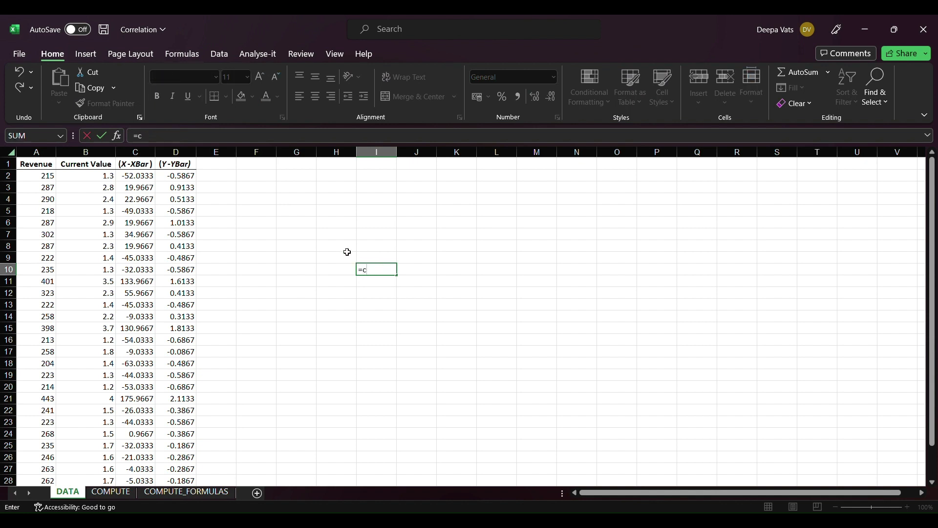
{"action": "type", "text": "orrel"}
{"action": "key", "text": "Tab"}
{"action": "left_click_drag", "start_coordinate": [37, 179], "coordinate": [42, 470]}
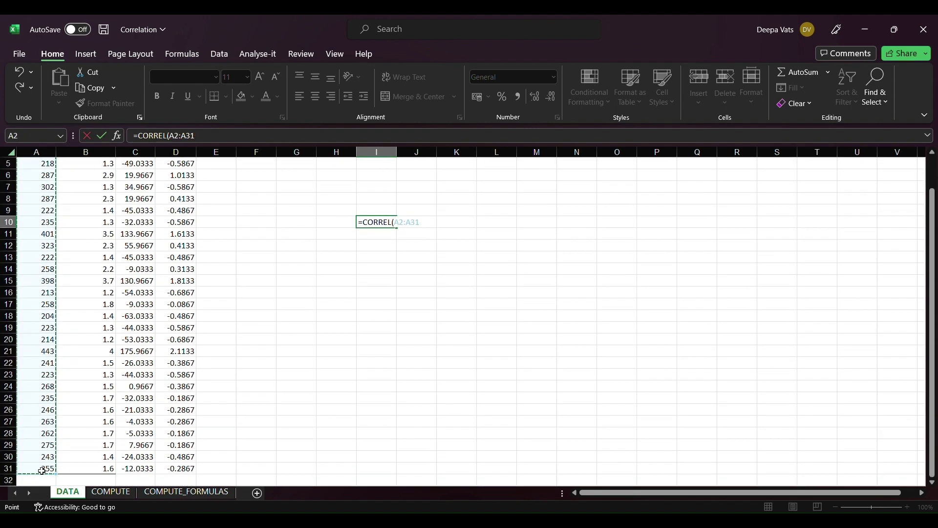
{"action": "type", "text": ","}
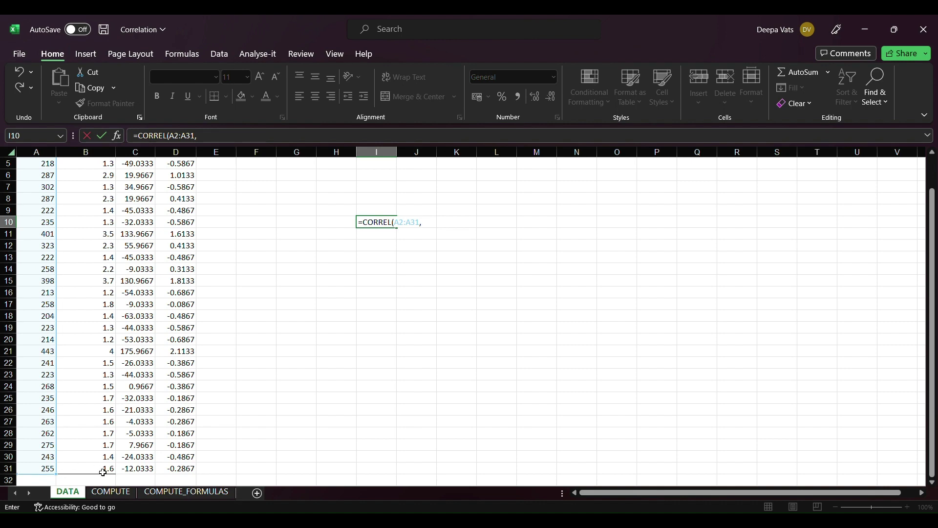
{"action": "left_click_drag", "start_coordinate": [102, 468], "coordinate": [91, 178]}
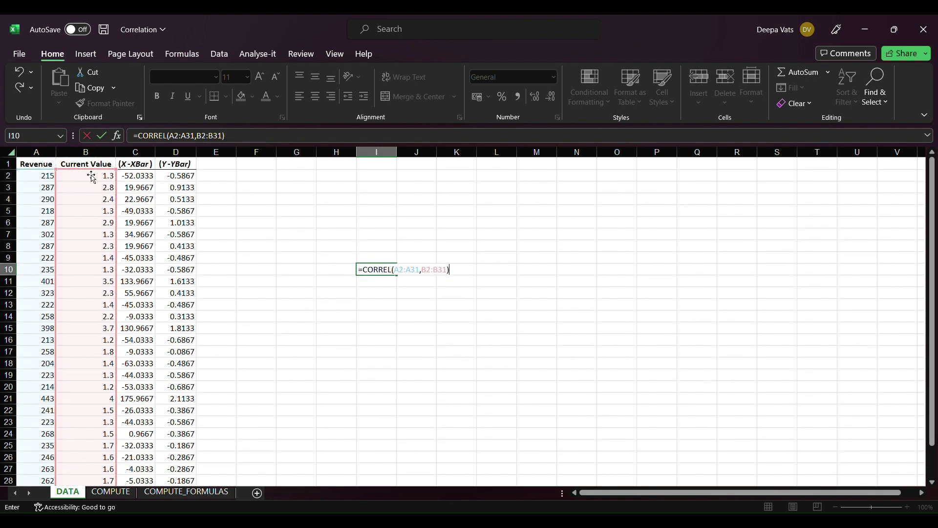
{"action": "key", "text": "Return"}
Step: Label the correlation result by entering "coefficient" in H10, and bring up the COMPUTE sheet
{"action": "left_click", "coordinate": [339, 270]}
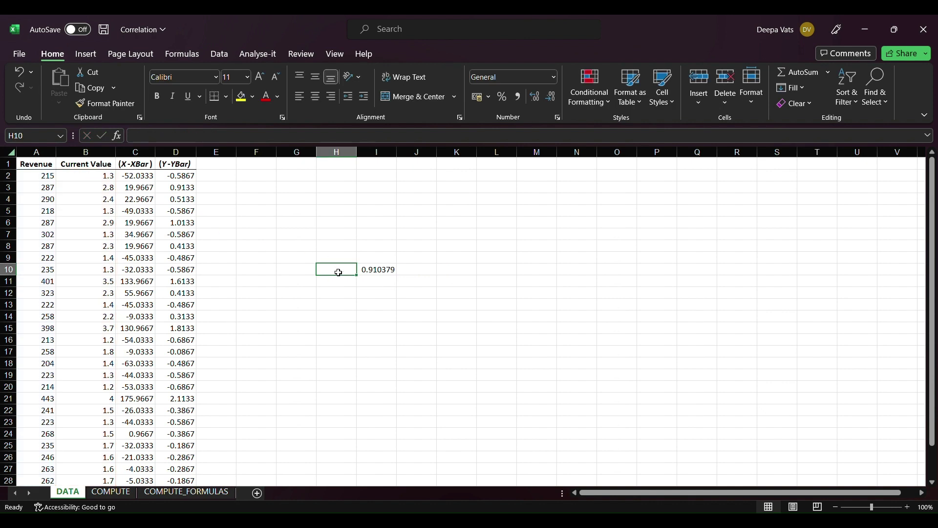
{"action": "type", "text": "coefficient"}
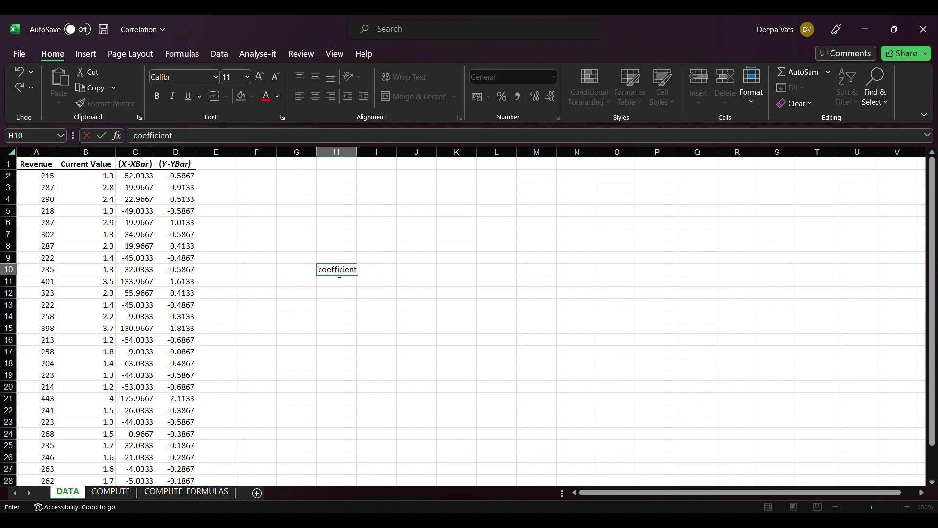
{"action": "key", "text": "Return"}
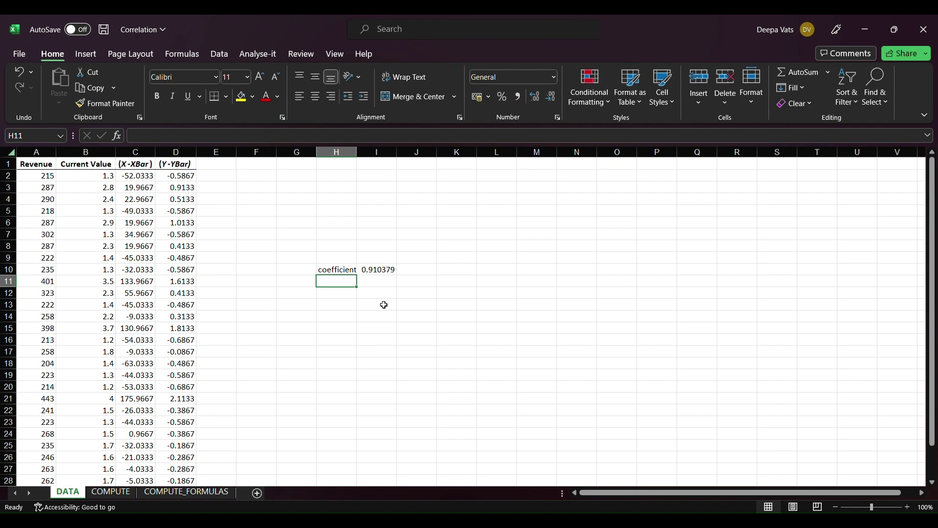
{"action": "left_click", "coordinate": [128, 491]}
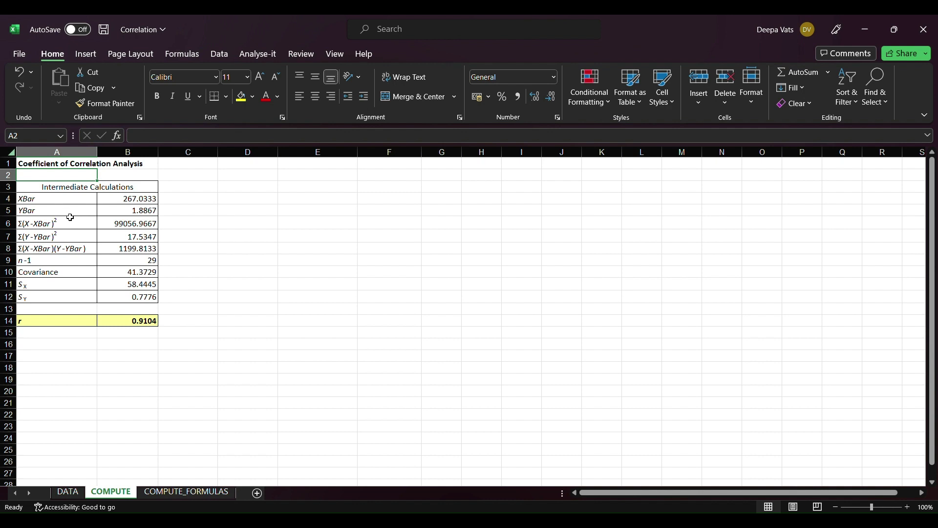
{"action": "left_click", "coordinate": [269, 265]}
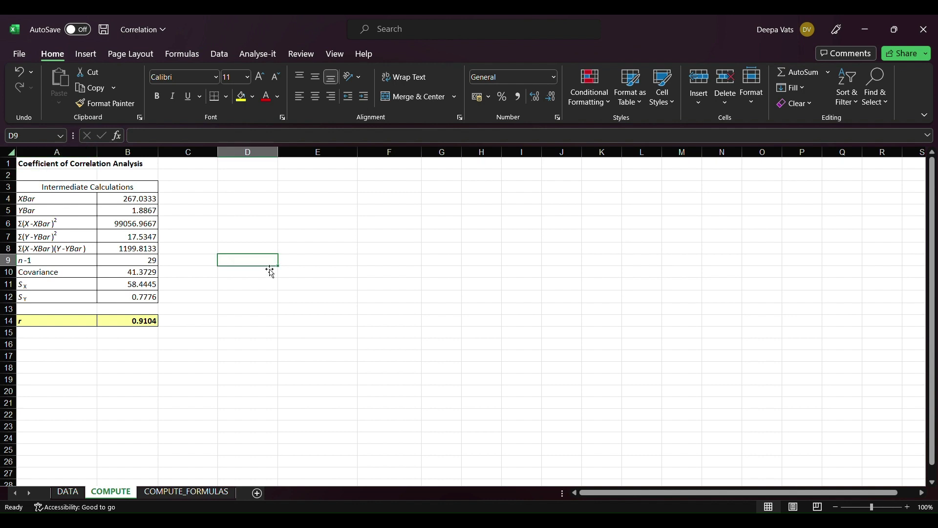
{"action": "type", "text": "="}
{"action": "key", "text": "BackSpace"}
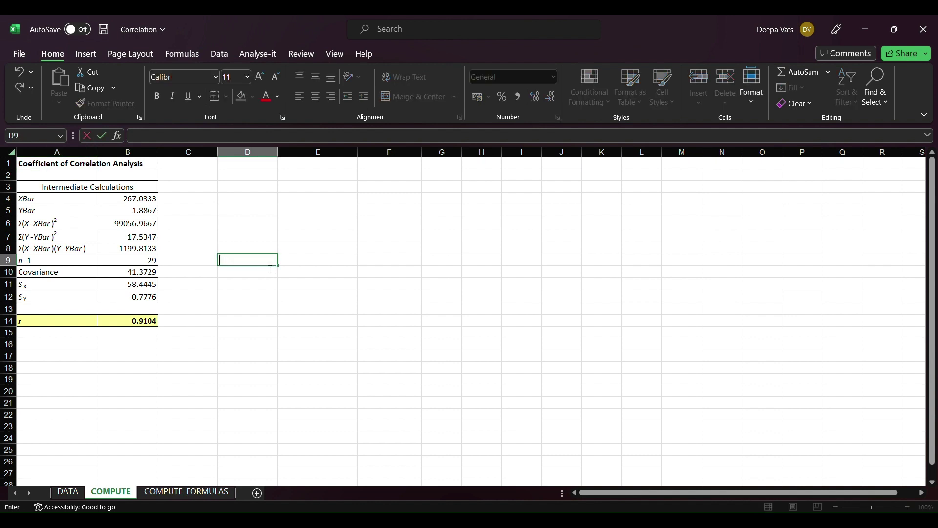
{"action": "type", "text": "=c"}
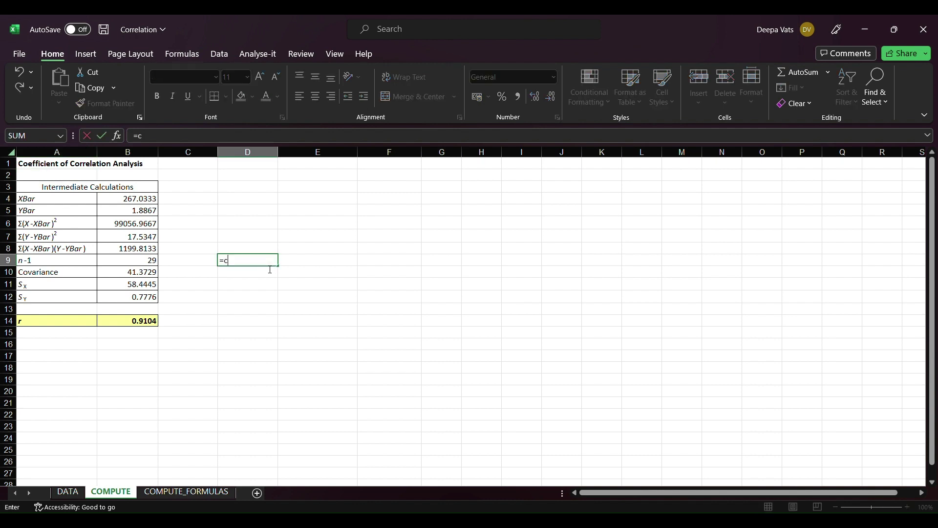
{"action": "type", "text": "ovariance.s"}
{"action": "key", "text": "BackSpace"}
{"action": "key", "text": "BackSpace"}
{"action": "key", "text": "BackSpace"}
{"action": "key", "text": "BackSpace"}
{"action": "key", "text": "BackSpace"}
{"action": "key", "text": "BackSpace"}
{"action": "key", "text": "BackSpace"}
{"action": "key", "text": "BackSpace"}
{"action": "key", "text": "BackSpace"}
{"action": "key", "text": "BackSpace"}
{"action": "key", "text": "BackSpace"}
{"action": "key", "text": "BackSpace"}
{"action": "key", "text": "BackSpace"}
{"action": "type", "text": "correl("}
{"action": "key", "text": "Escape"}
{"action": "left_click", "coordinate": [332, 285]}
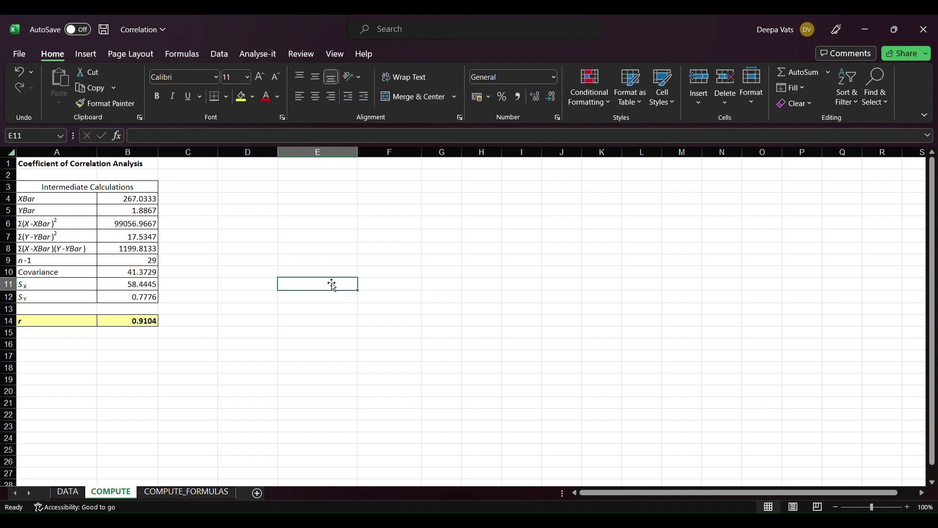